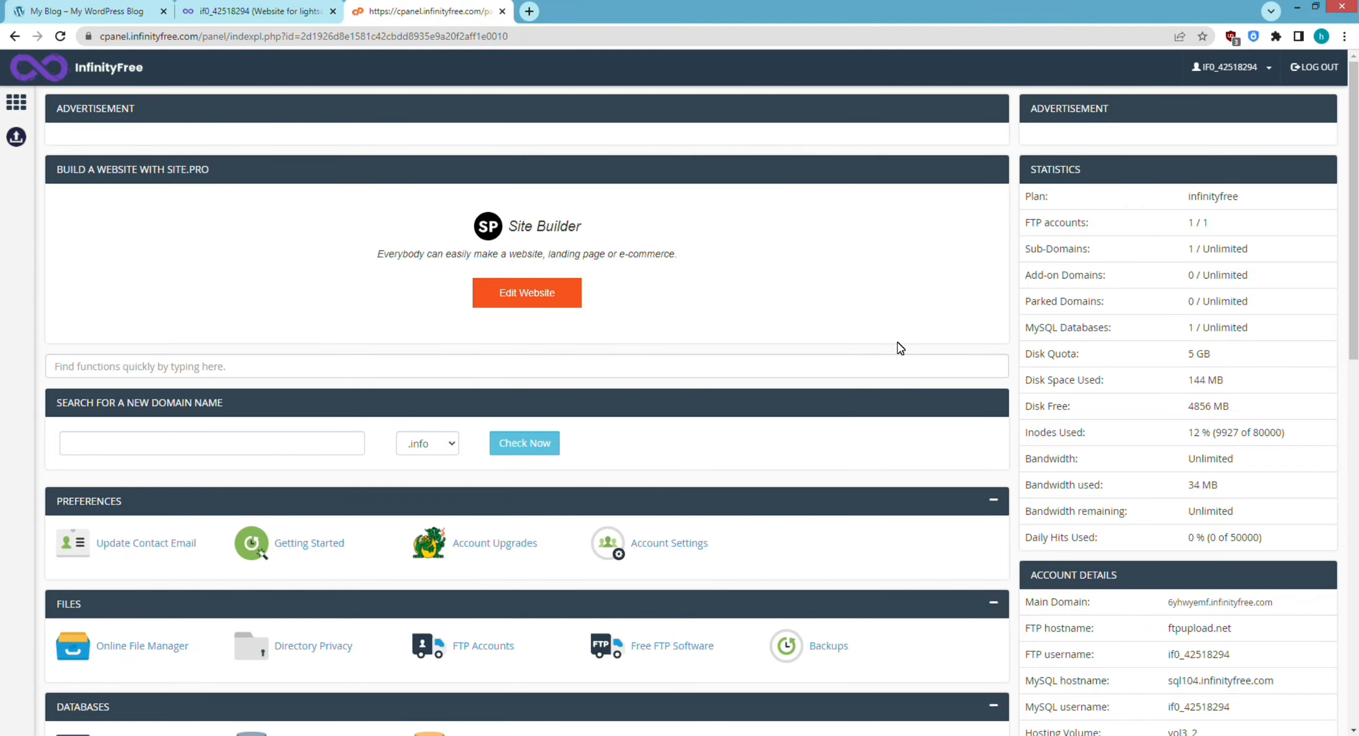
# Open the Softaculous Apps Installer in a new tab and view the current installations on the WordPress script's page
pyautogui.scroll(-12, 1013, 472)
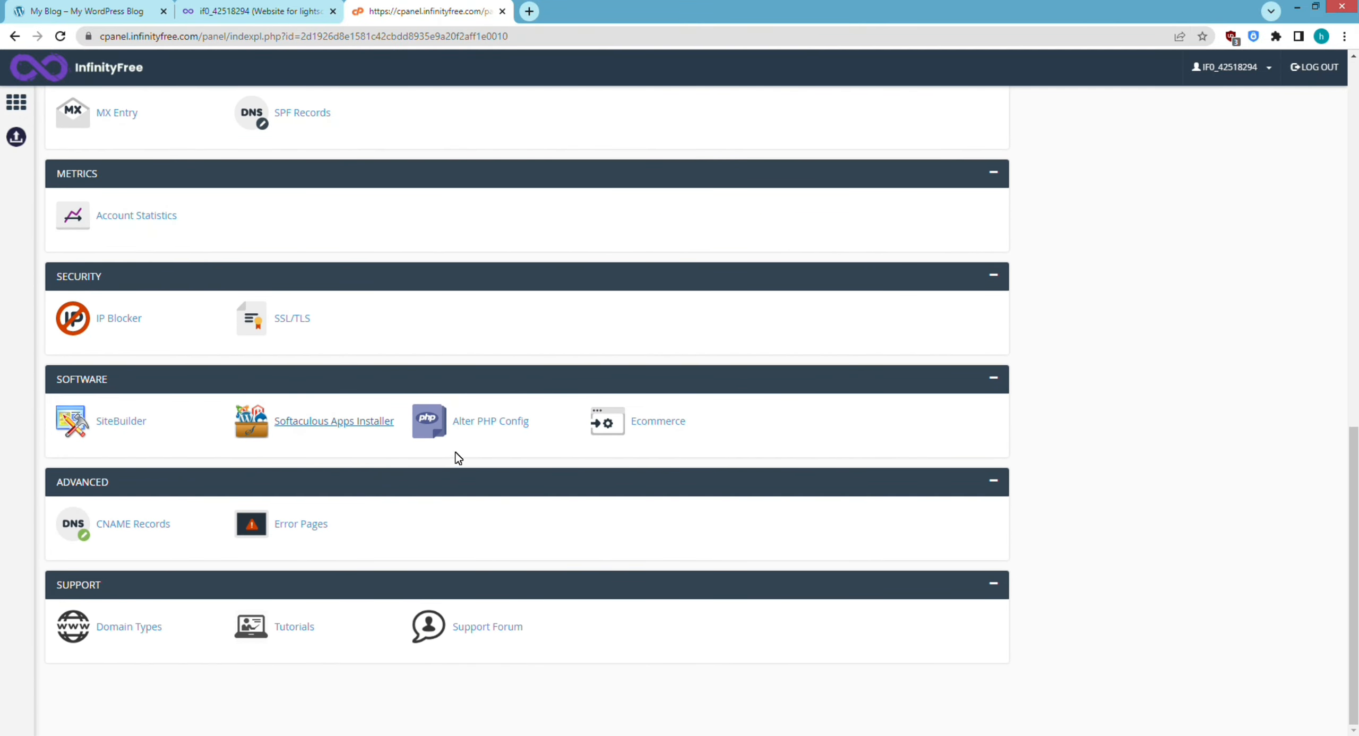
pyautogui.rightClick(311, 425)
pyautogui.click(331, 436)
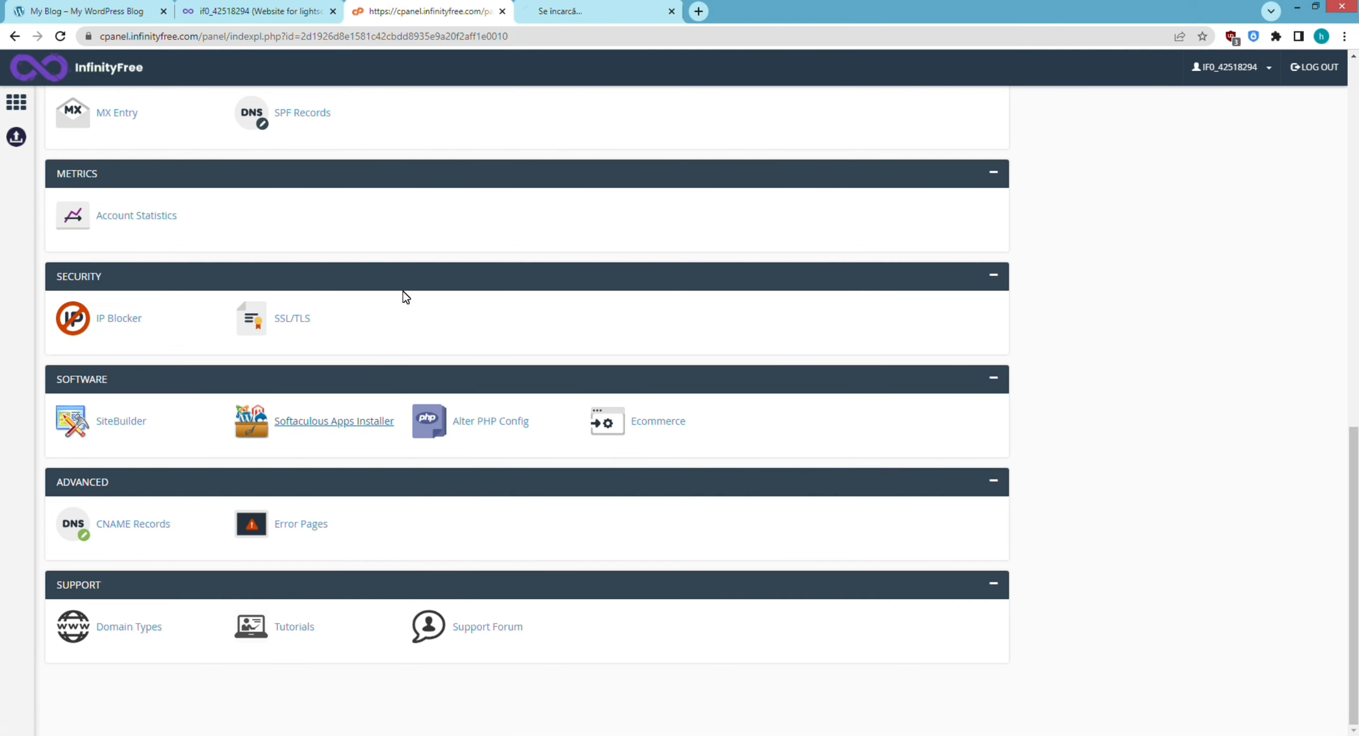
pyautogui.click(594, 10)
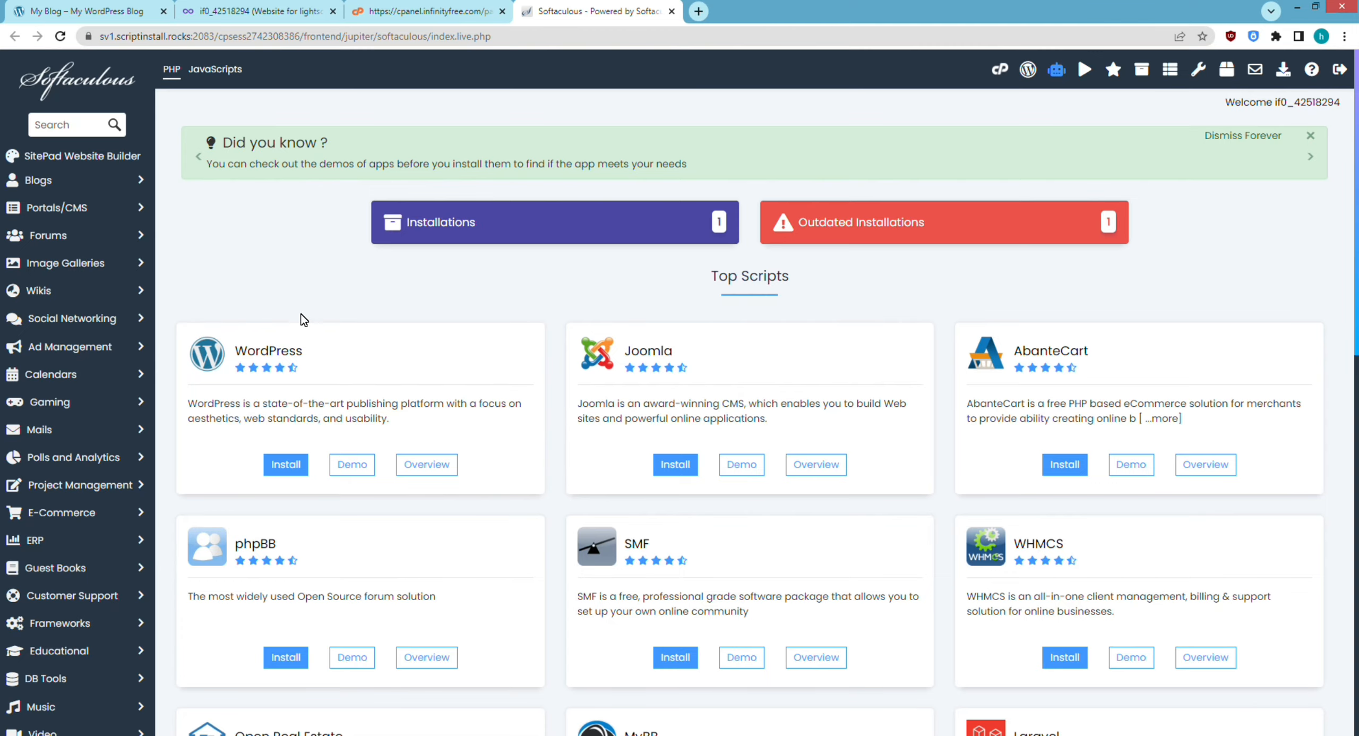
pyautogui.click(403, 361)
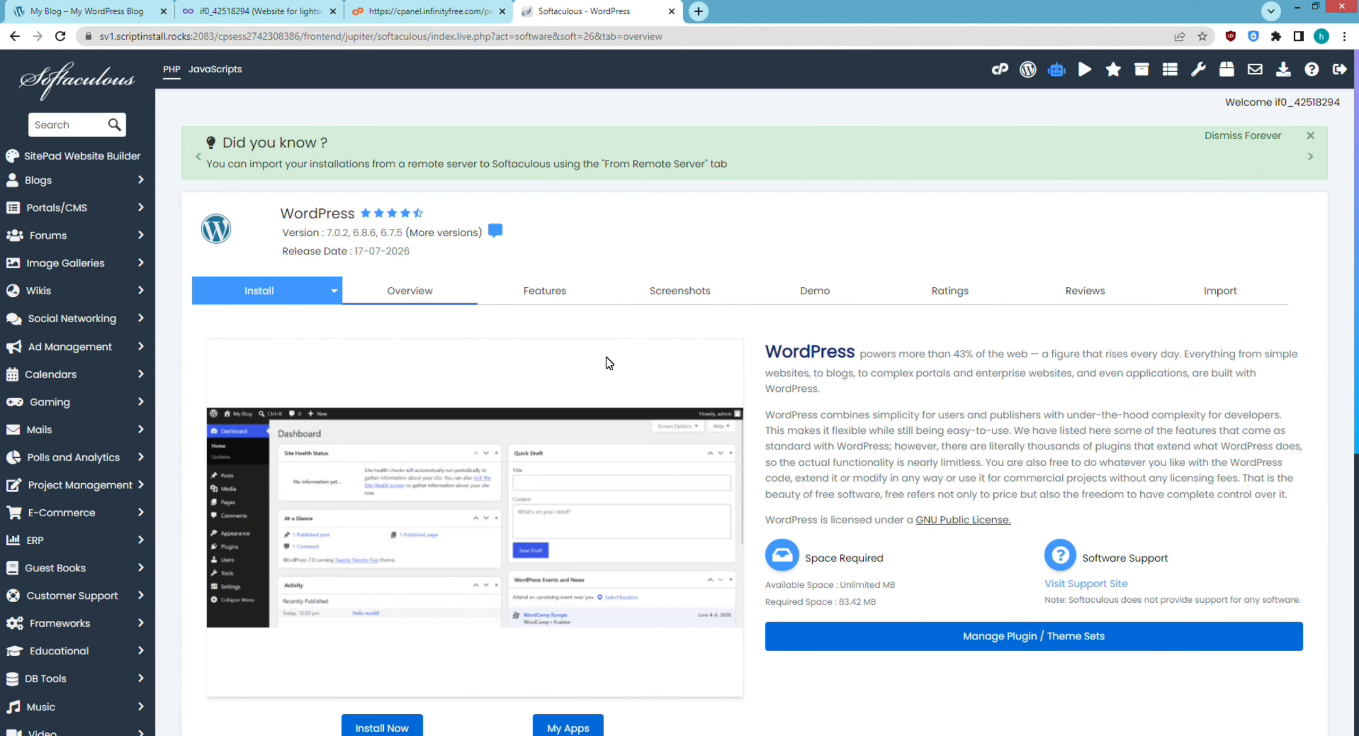
pyautogui.scroll(-8, 756, 361)
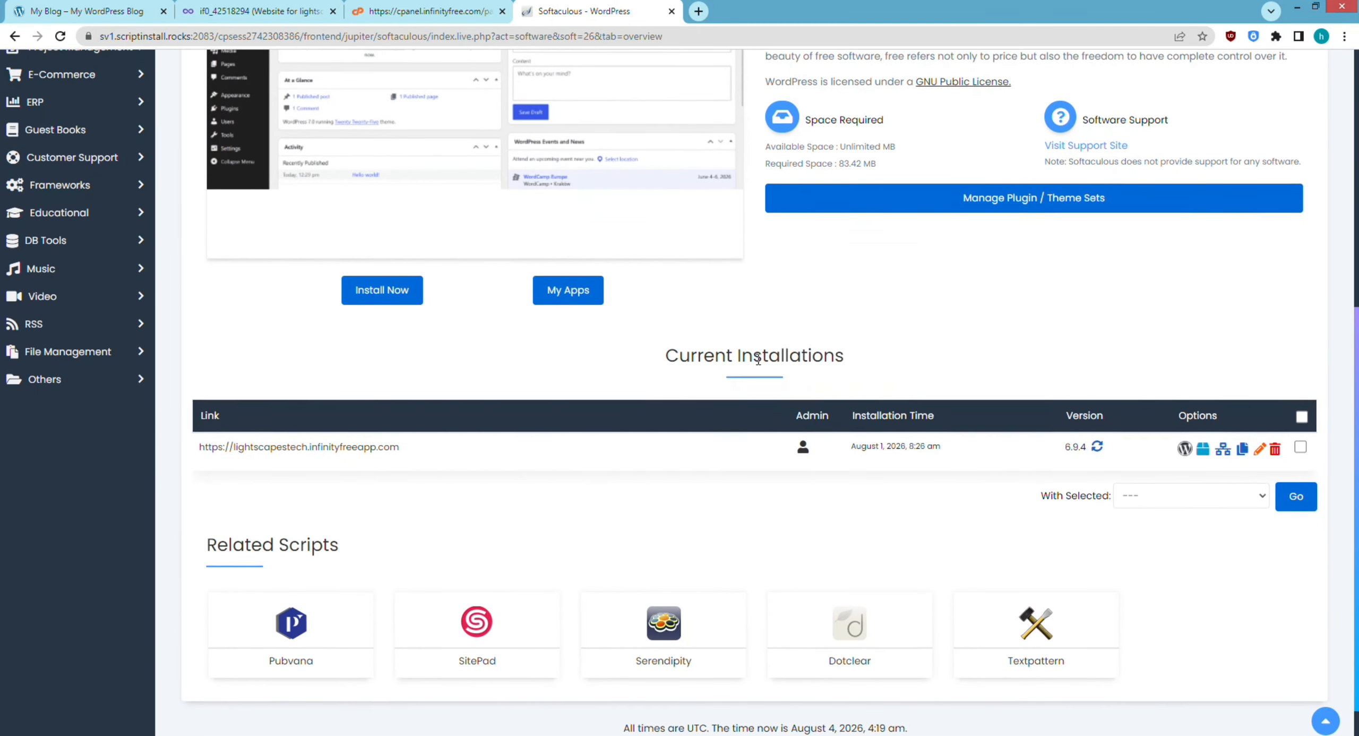
pyautogui.scroll(-1, 758, 359)
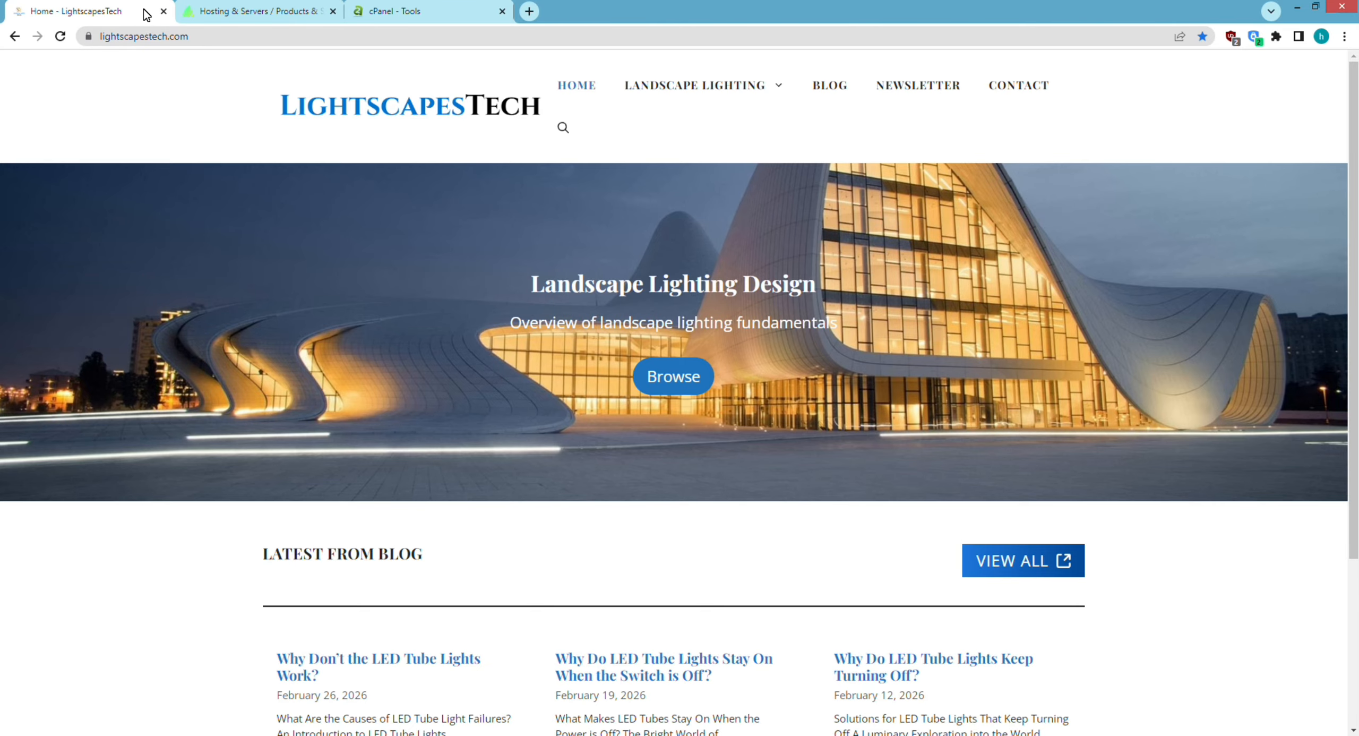
# Open File Manager in a new tab from the A2 Hosting cPanel and go into the public_html folder
pyautogui.click(438, 14)
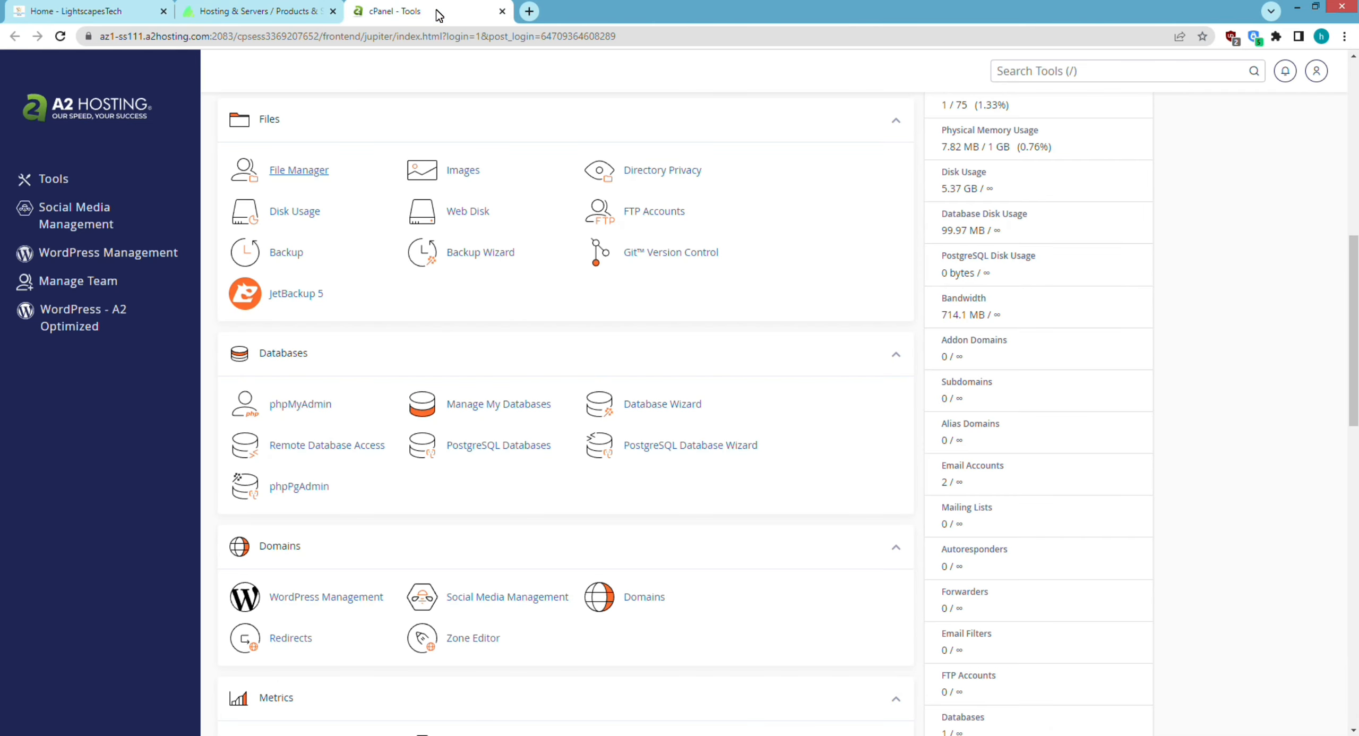
pyautogui.rightClick(306, 171)
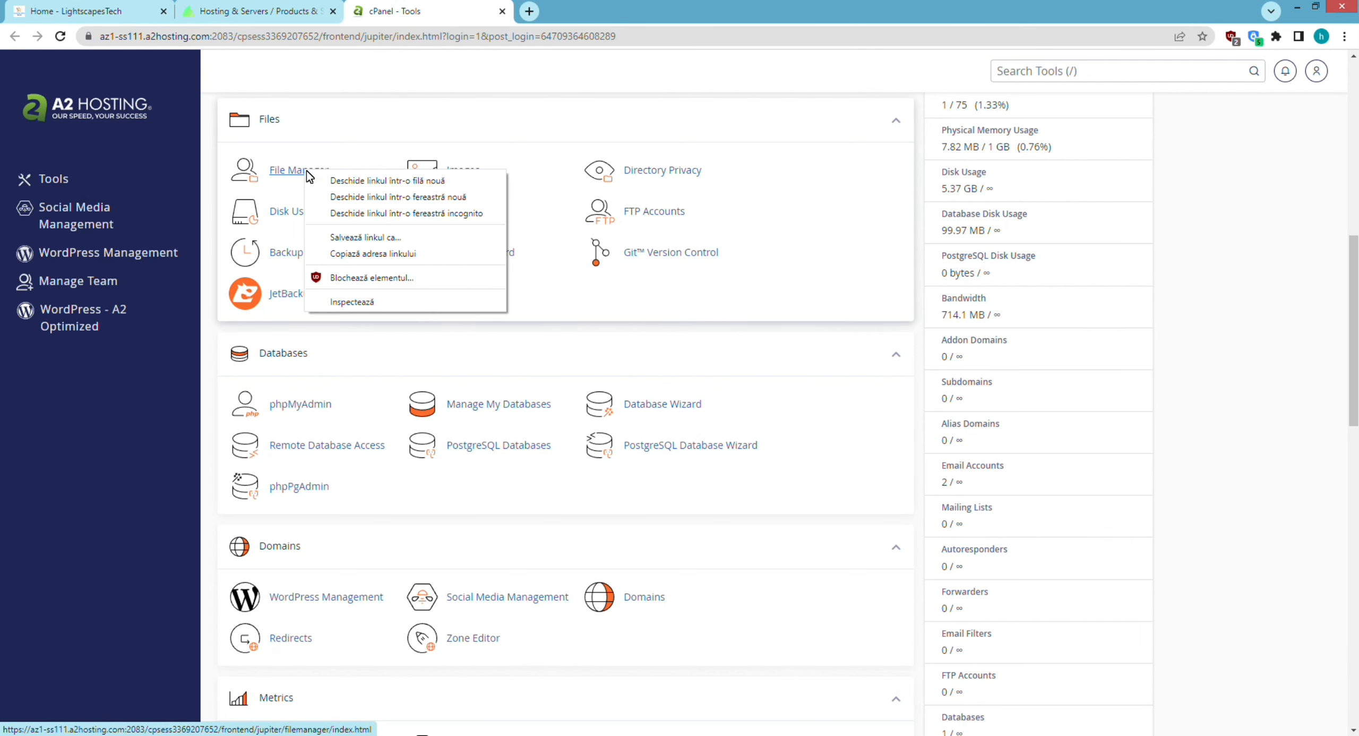
pyautogui.click(340, 180)
pyautogui.click(597, 12)
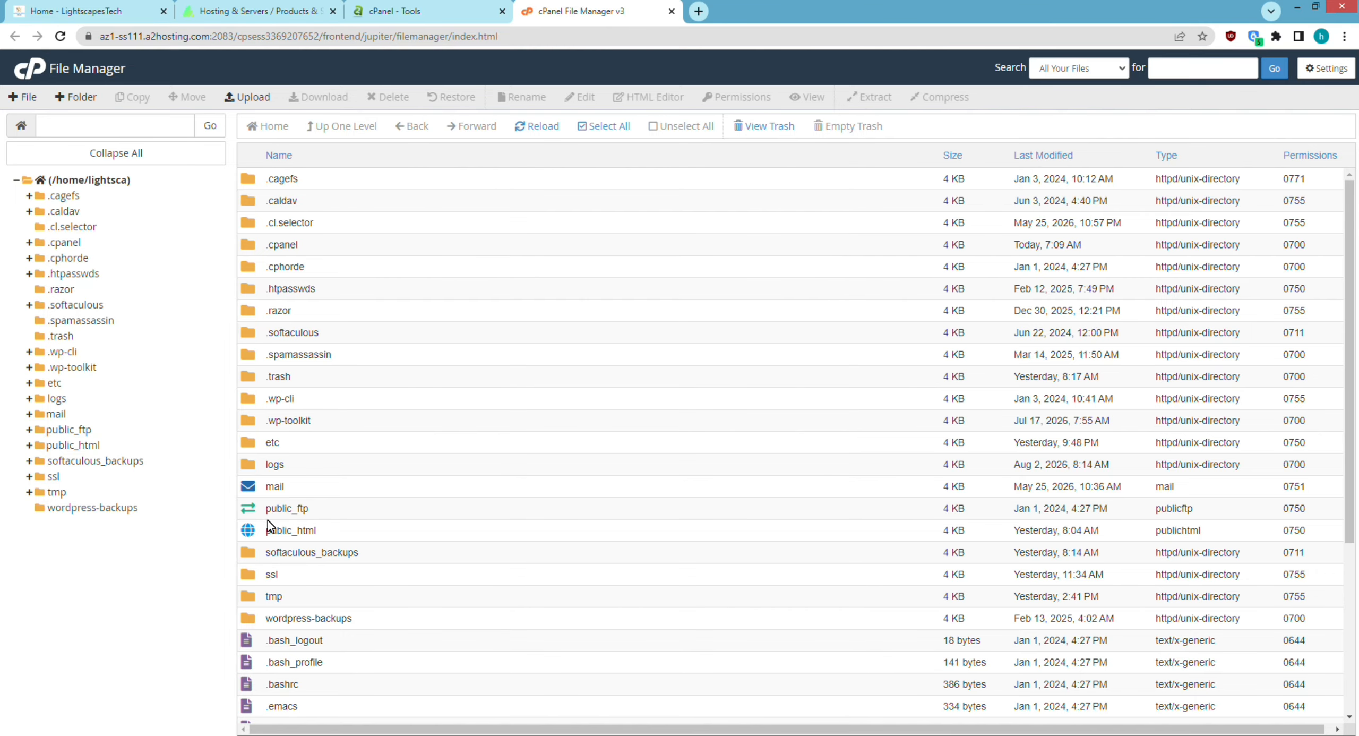
pyautogui.doubleClick(247, 531)
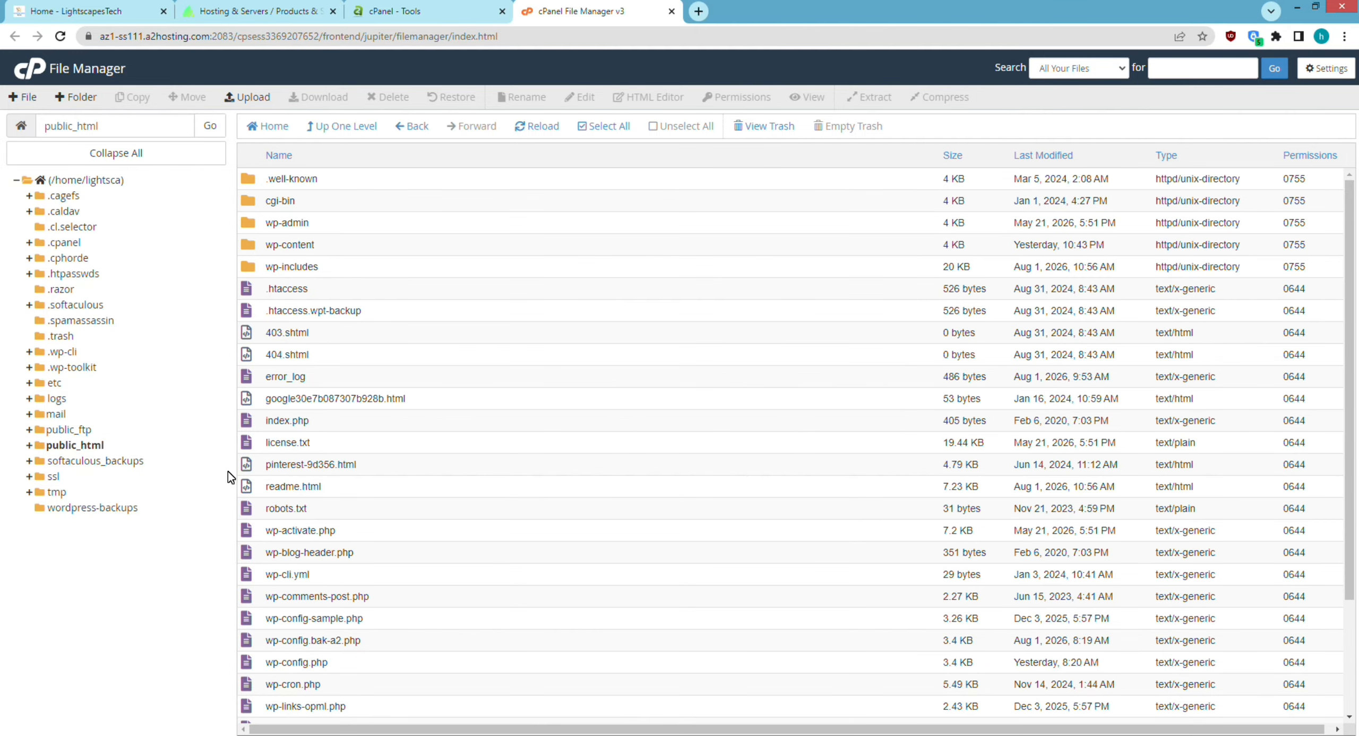
# Compress the wp-content folder in public_html into a Zip Archive named wp-content.zip
pyautogui.click(501, 246)
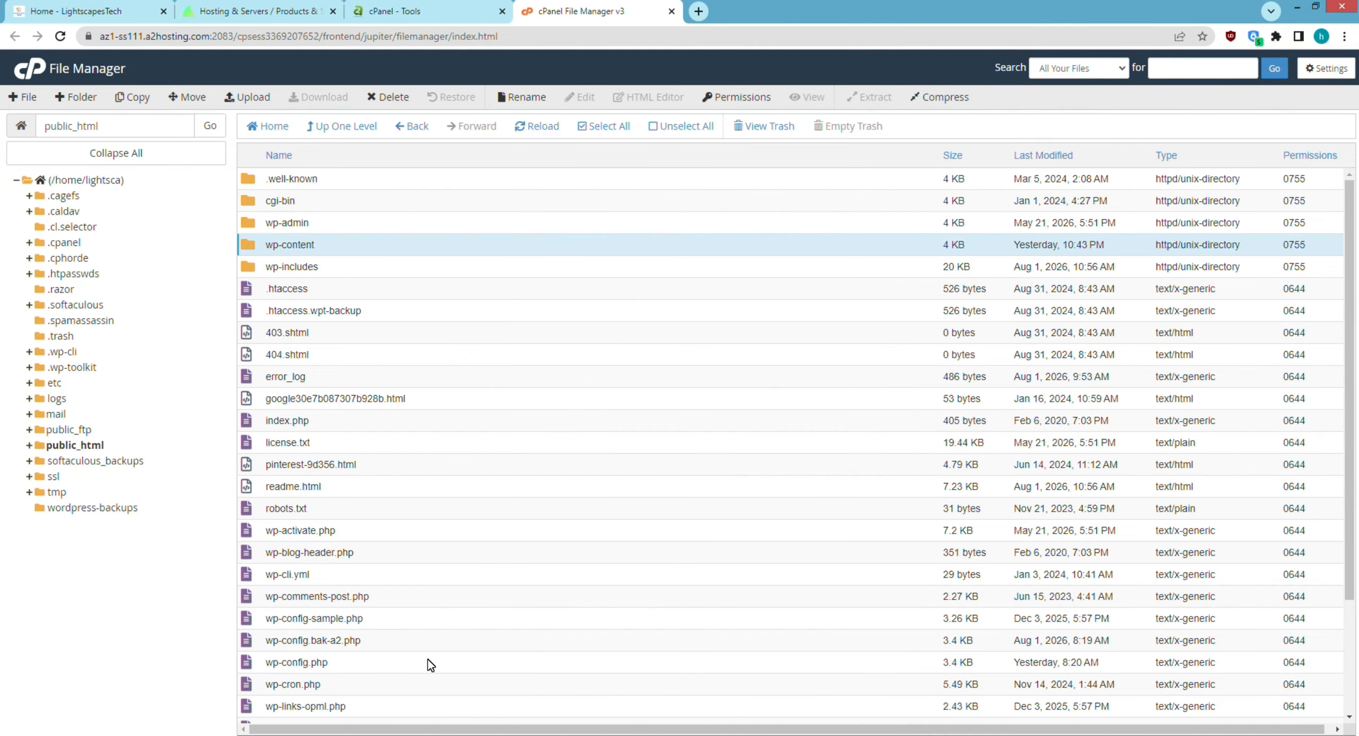
pyautogui.click(440, 667)
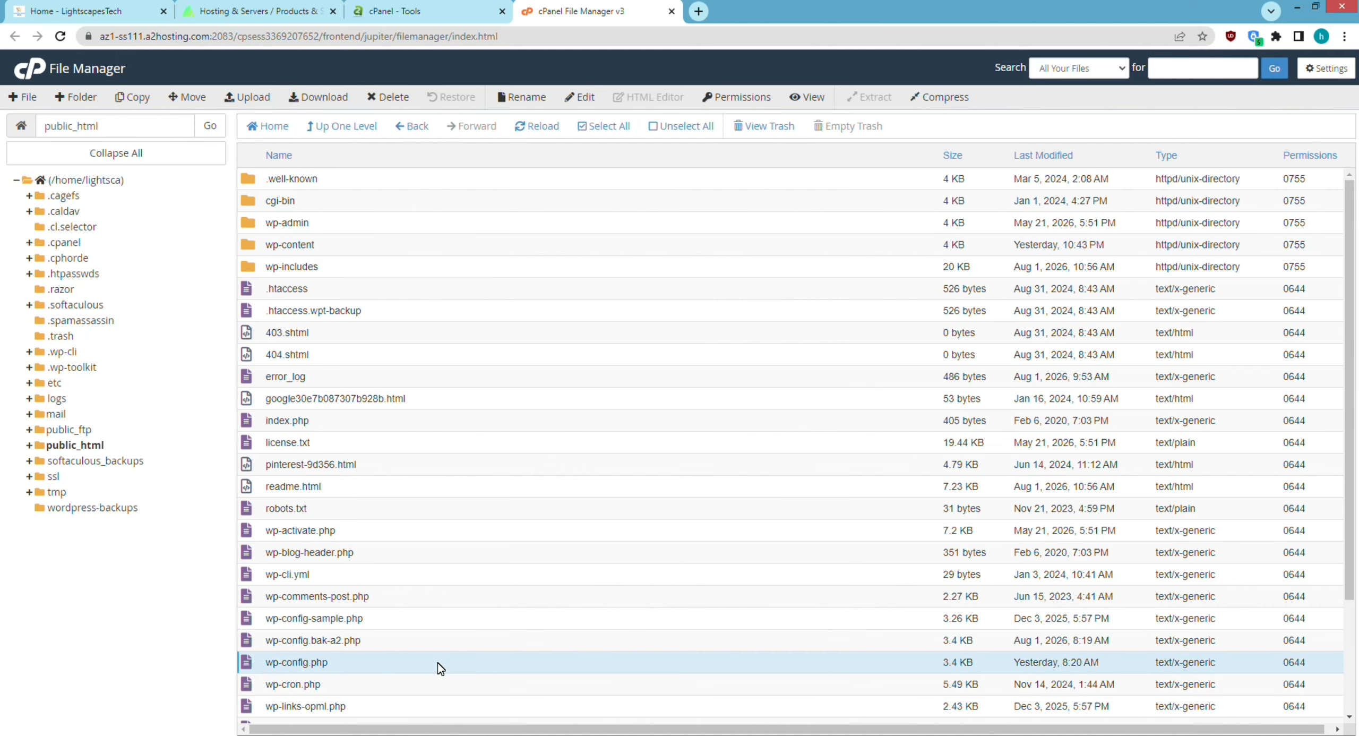
pyautogui.click(465, 244)
pyautogui.rightClick(465, 244)
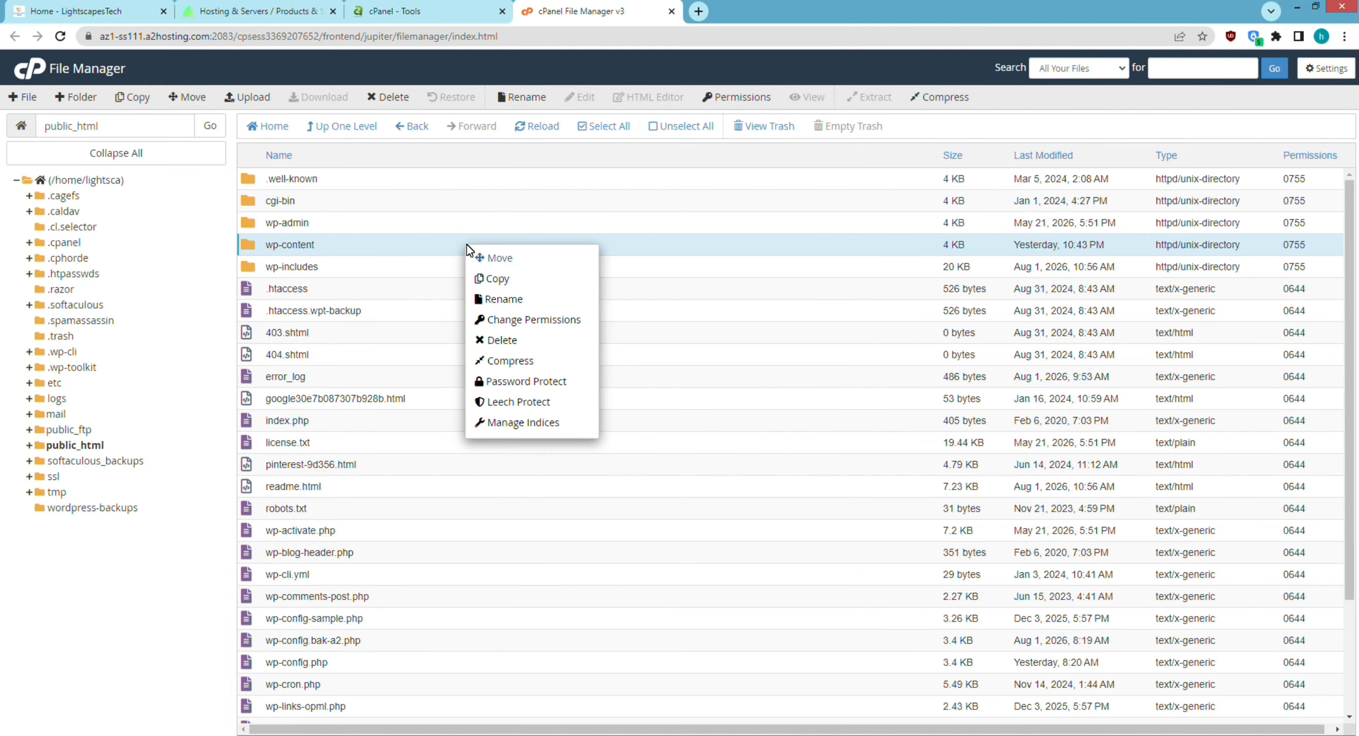
pyautogui.click(509, 361)
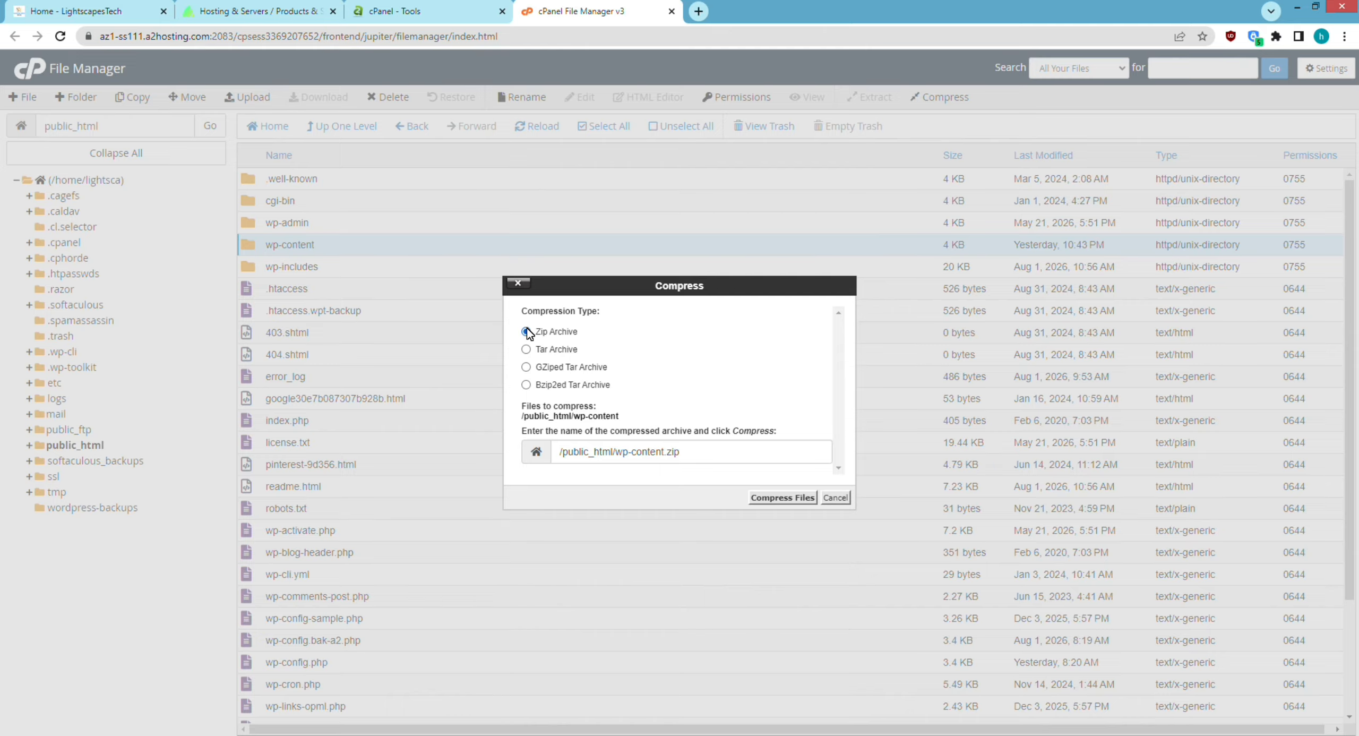
pyautogui.click(783, 499)
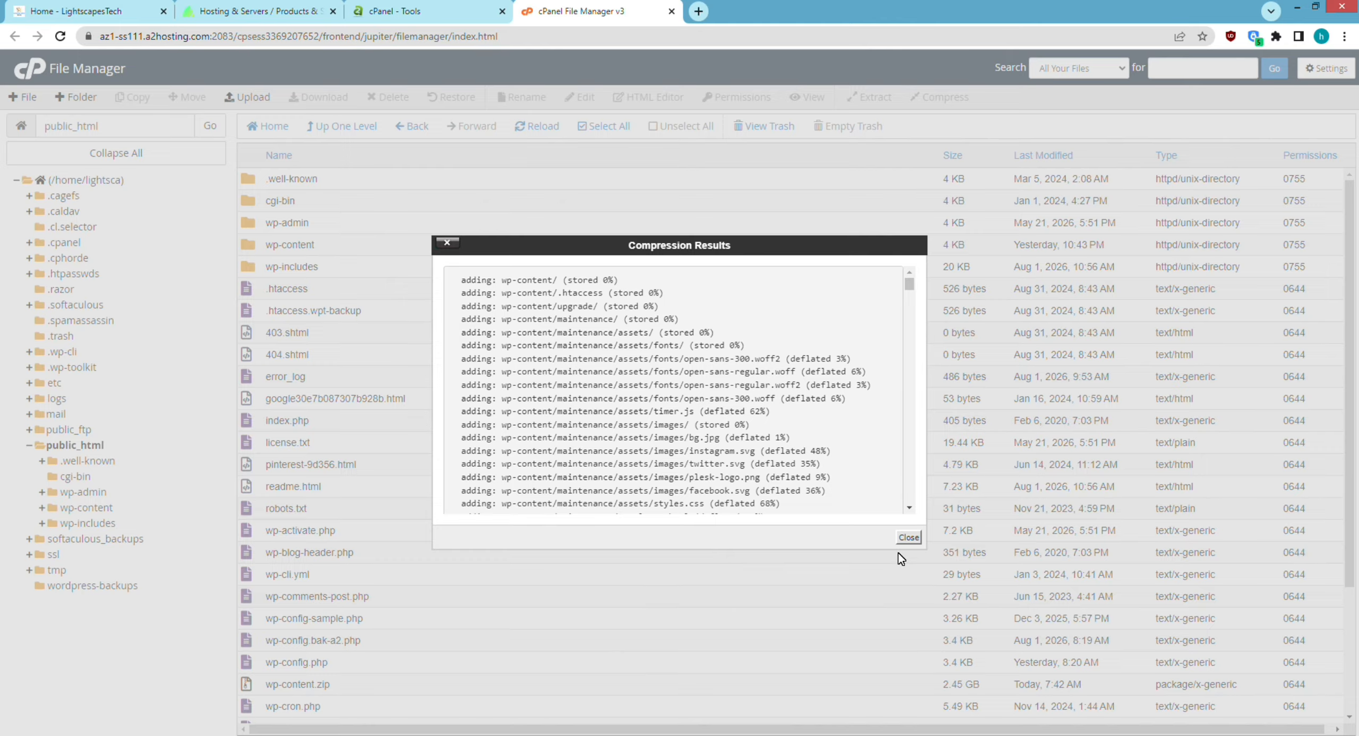
pyautogui.click(908, 537)
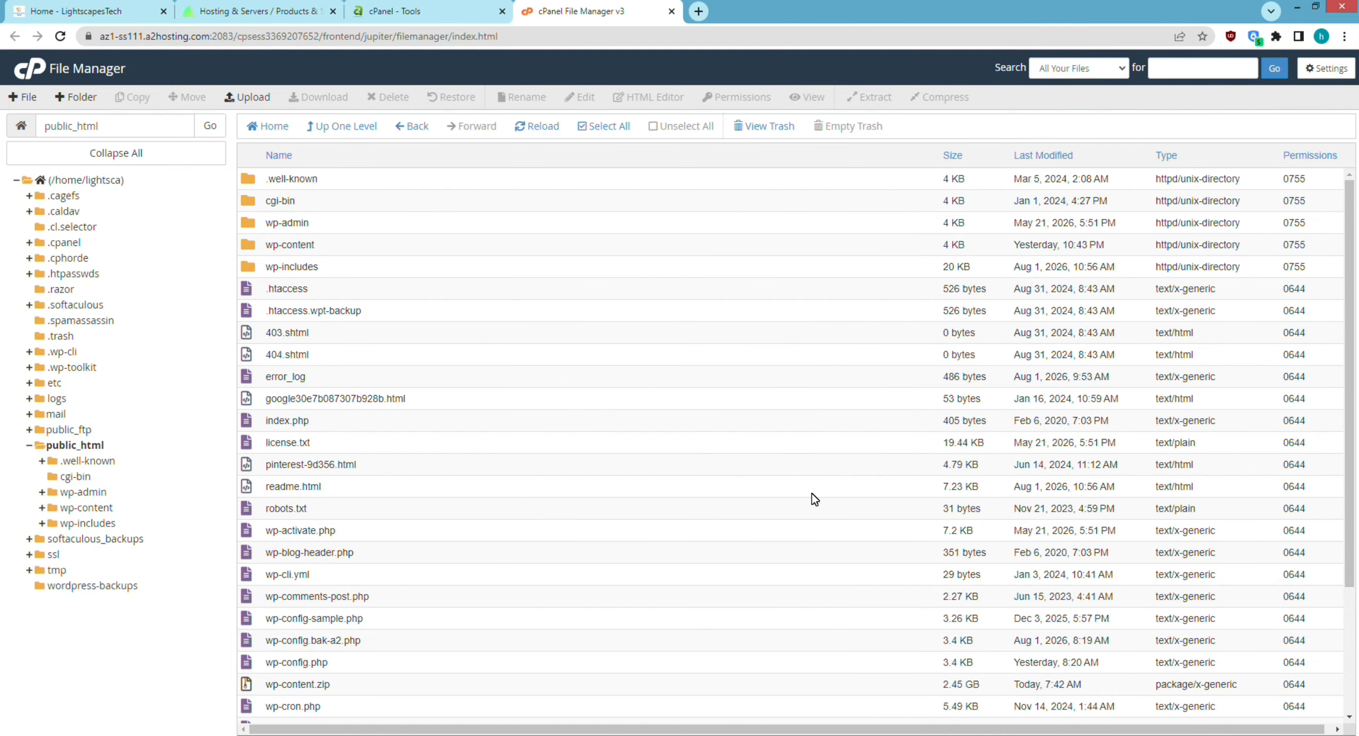
# Download the wp-content.zip archive from public_html to the computer
pyautogui.click(474, 681)
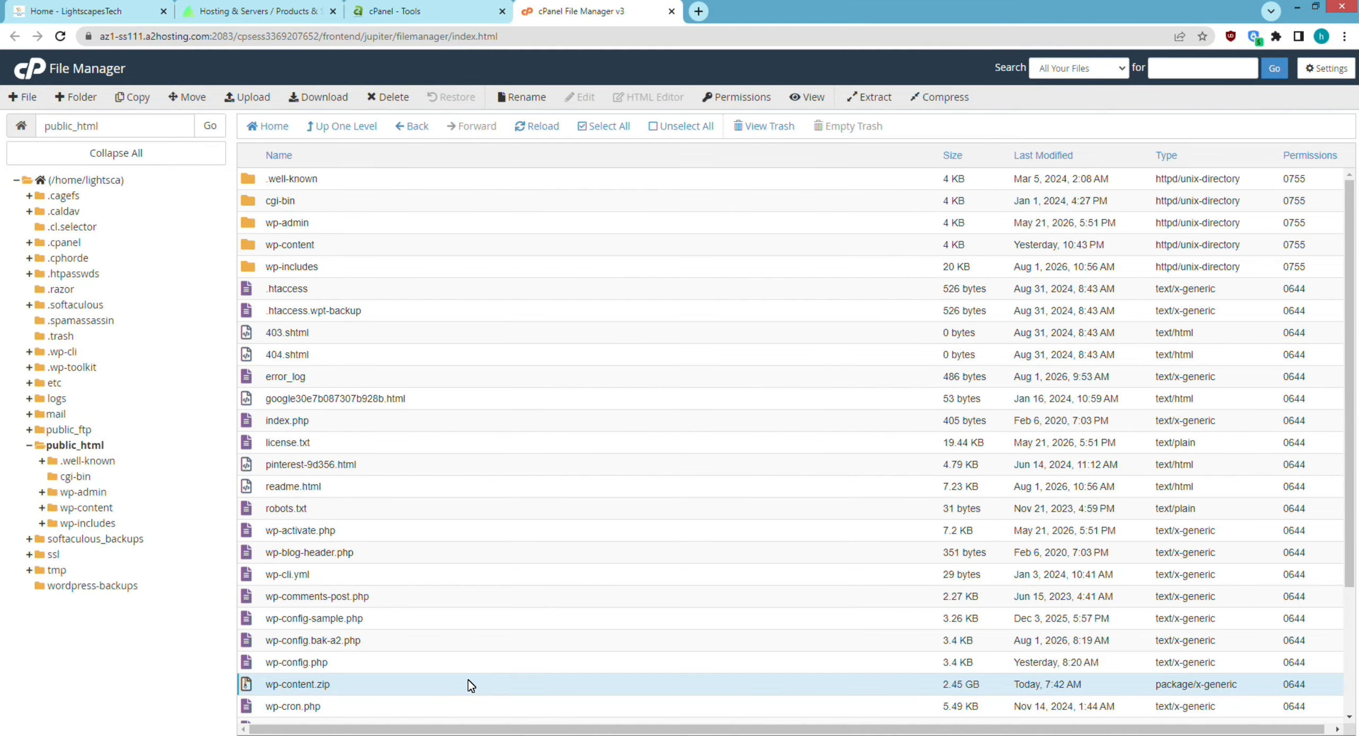
pyautogui.scroll(-3, 467, 683)
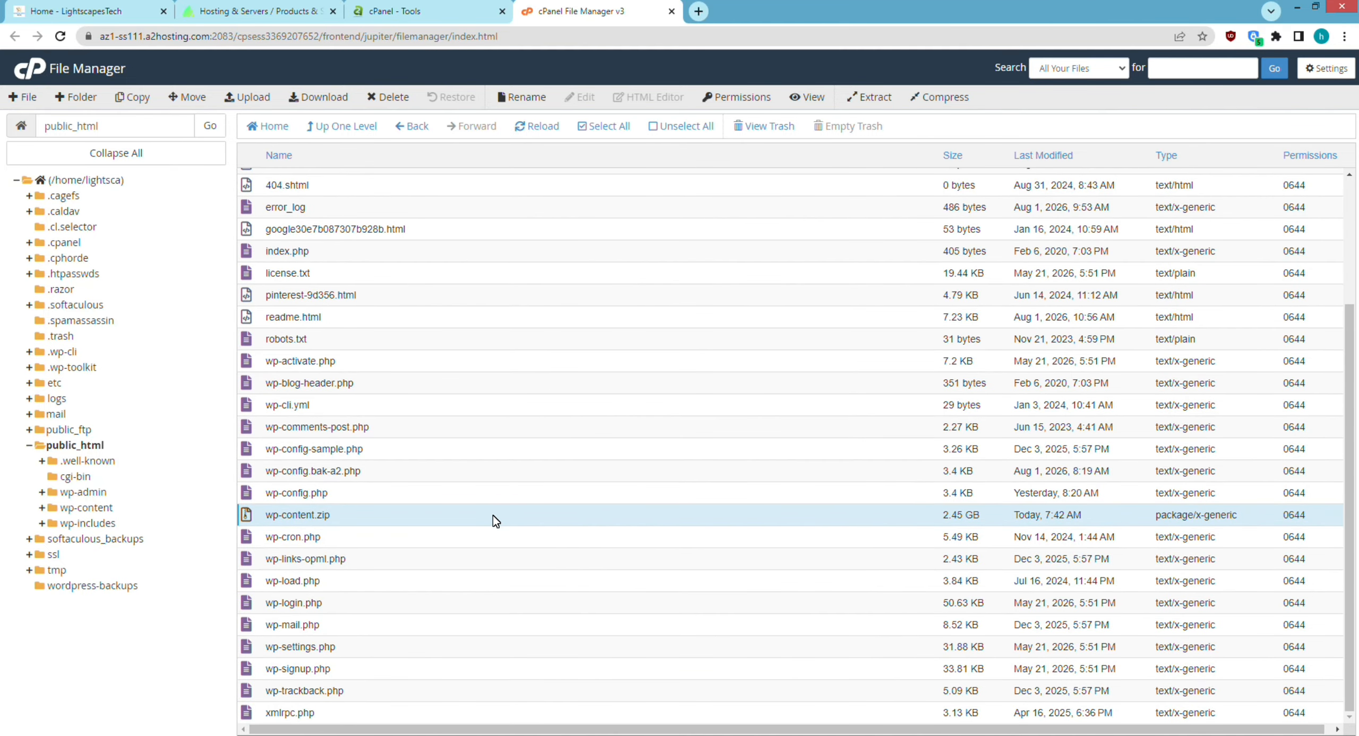
pyautogui.rightClick(493, 515)
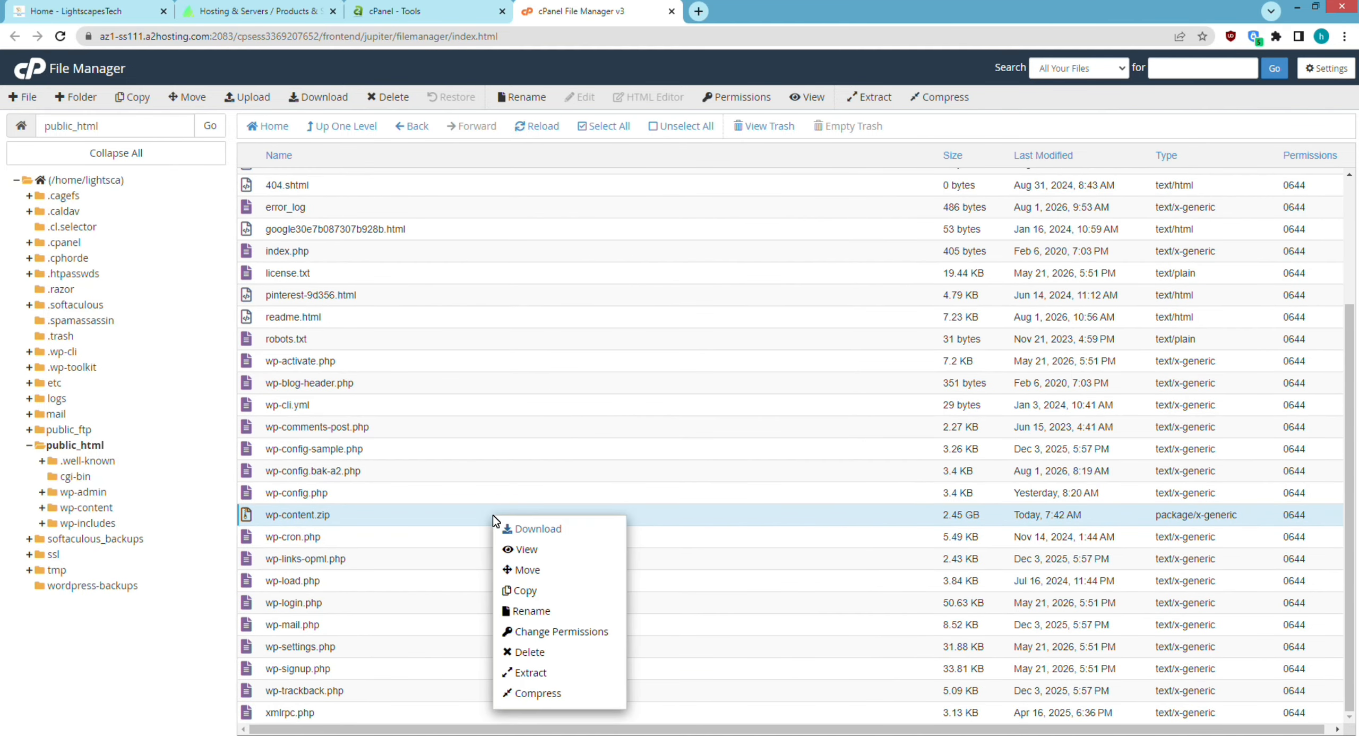
pyautogui.click(531, 531)
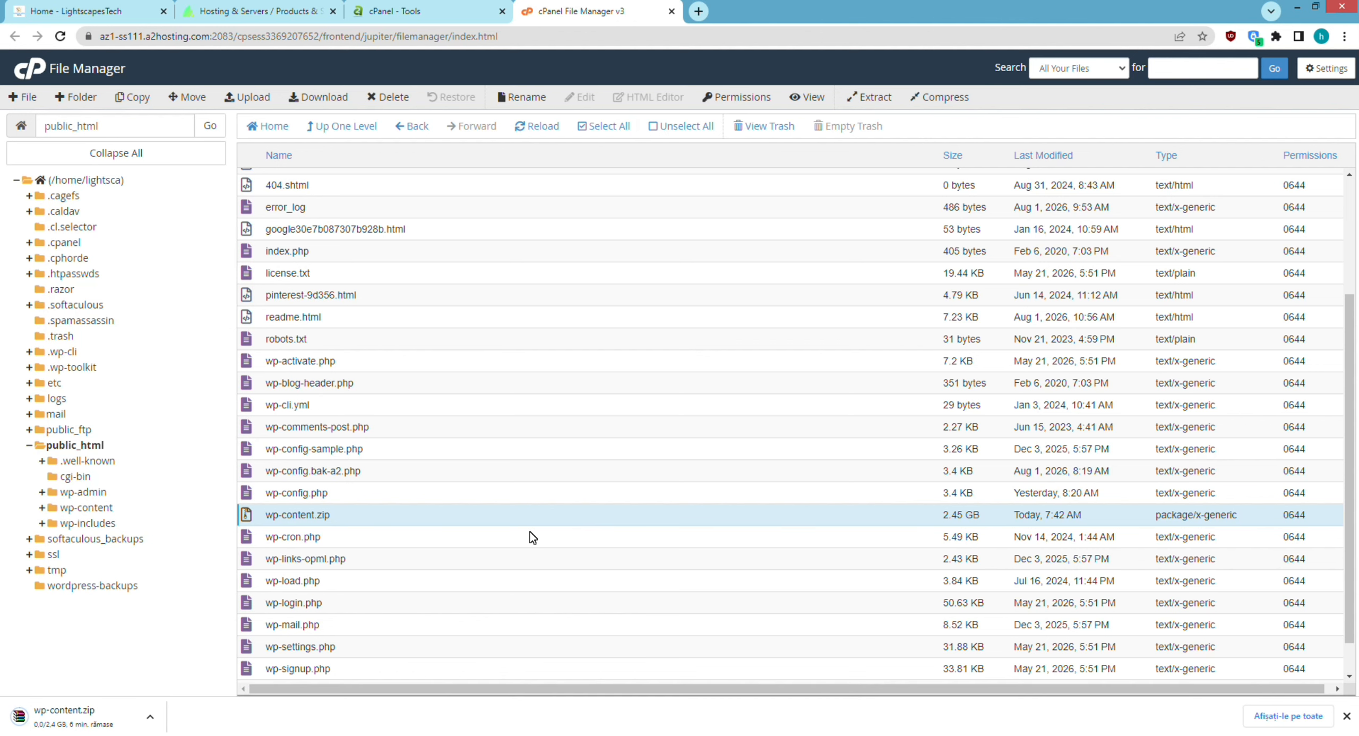
# Download the wp-config.php file from public_html to the computer
pyautogui.click(513, 499)
pyautogui.rightClick(512, 499)
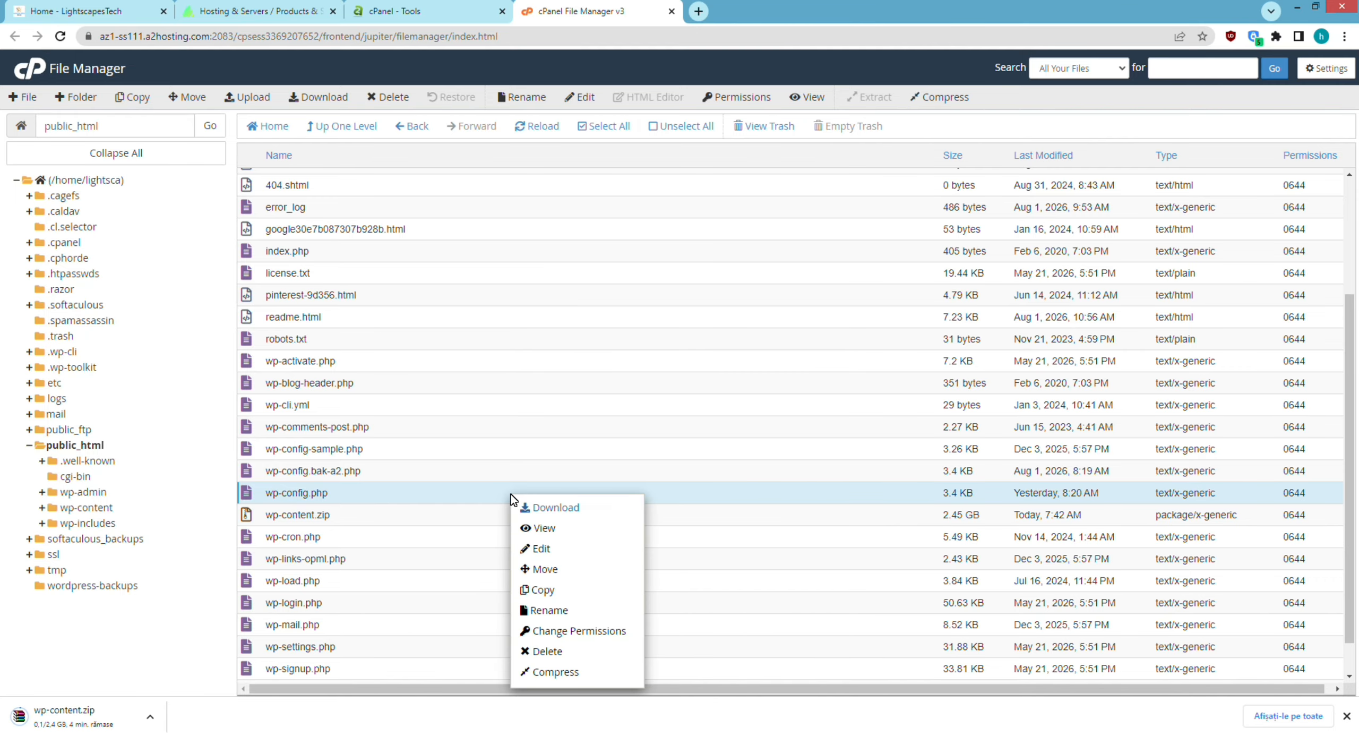
pyautogui.click(523, 507)
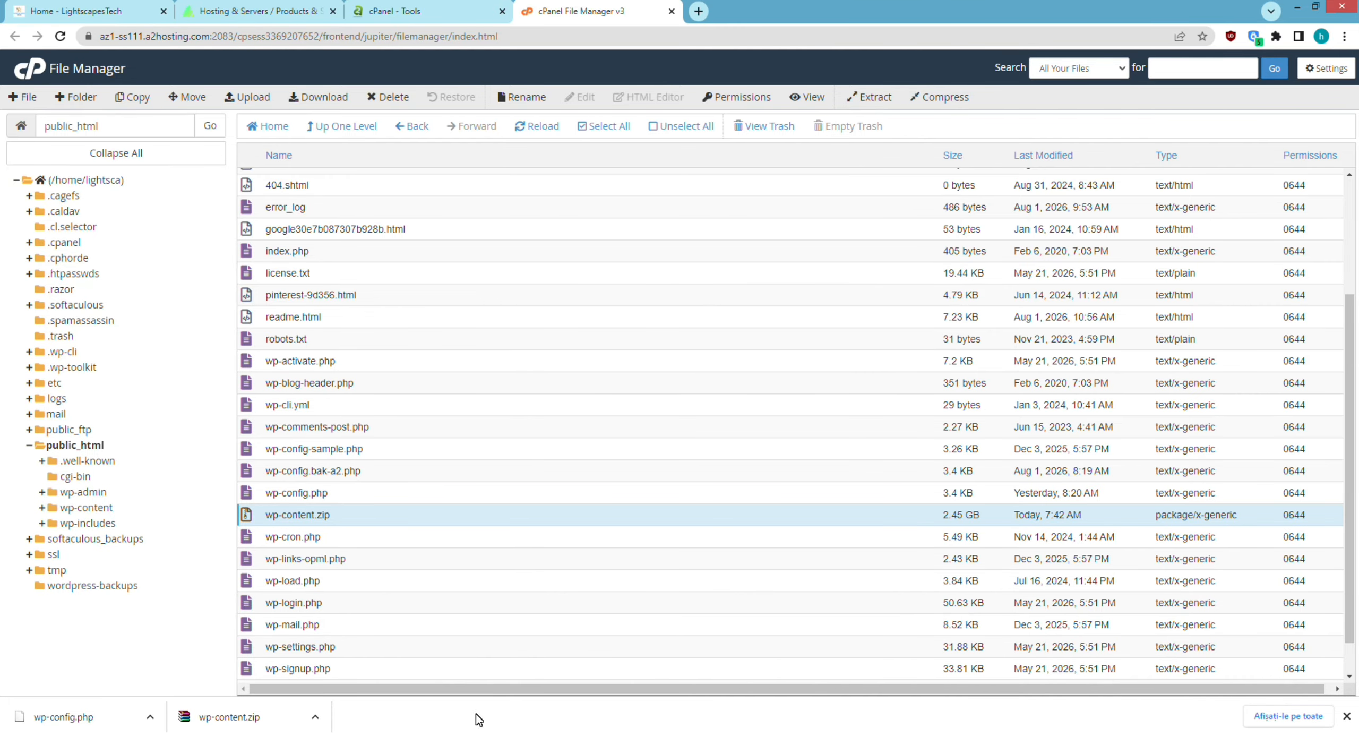
# Permanently delete wp-content.zip from public_html on the server, skipping the trash
pyautogui.rightClick(489, 514)
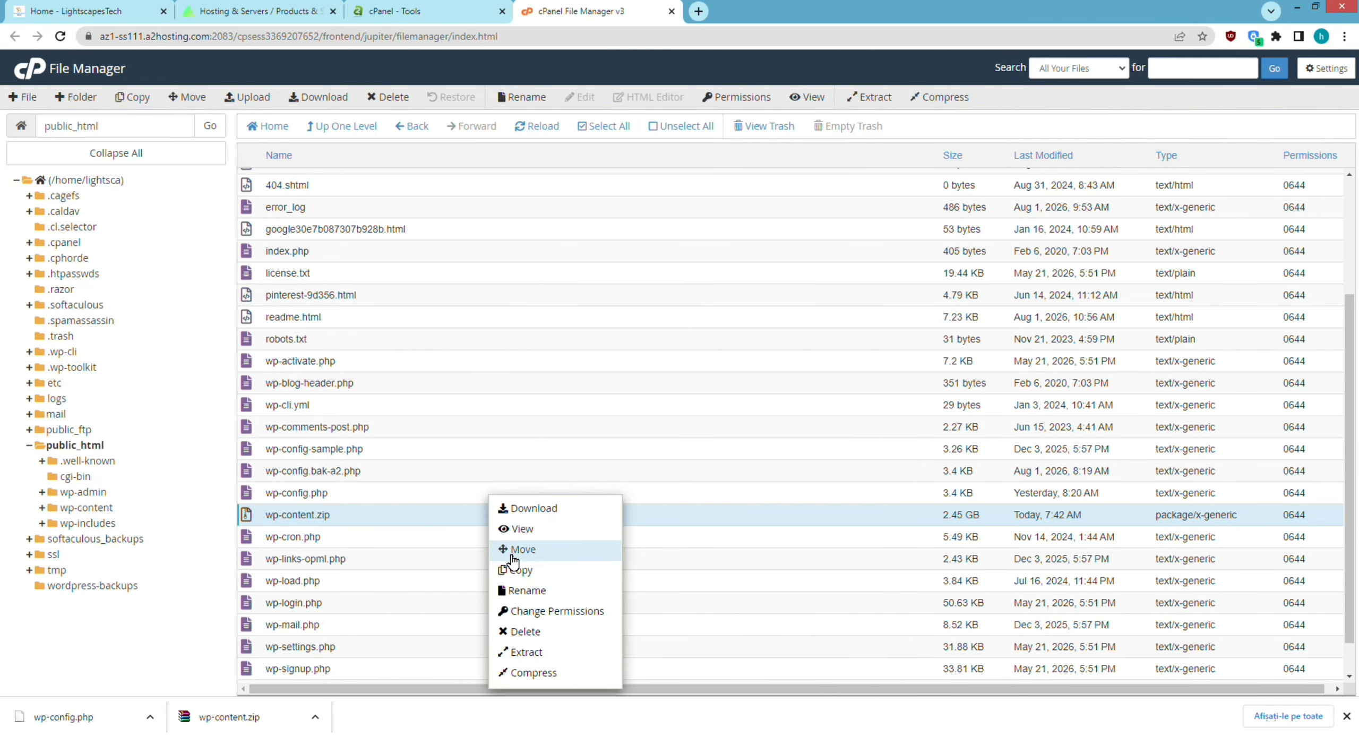
pyautogui.click(528, 631)
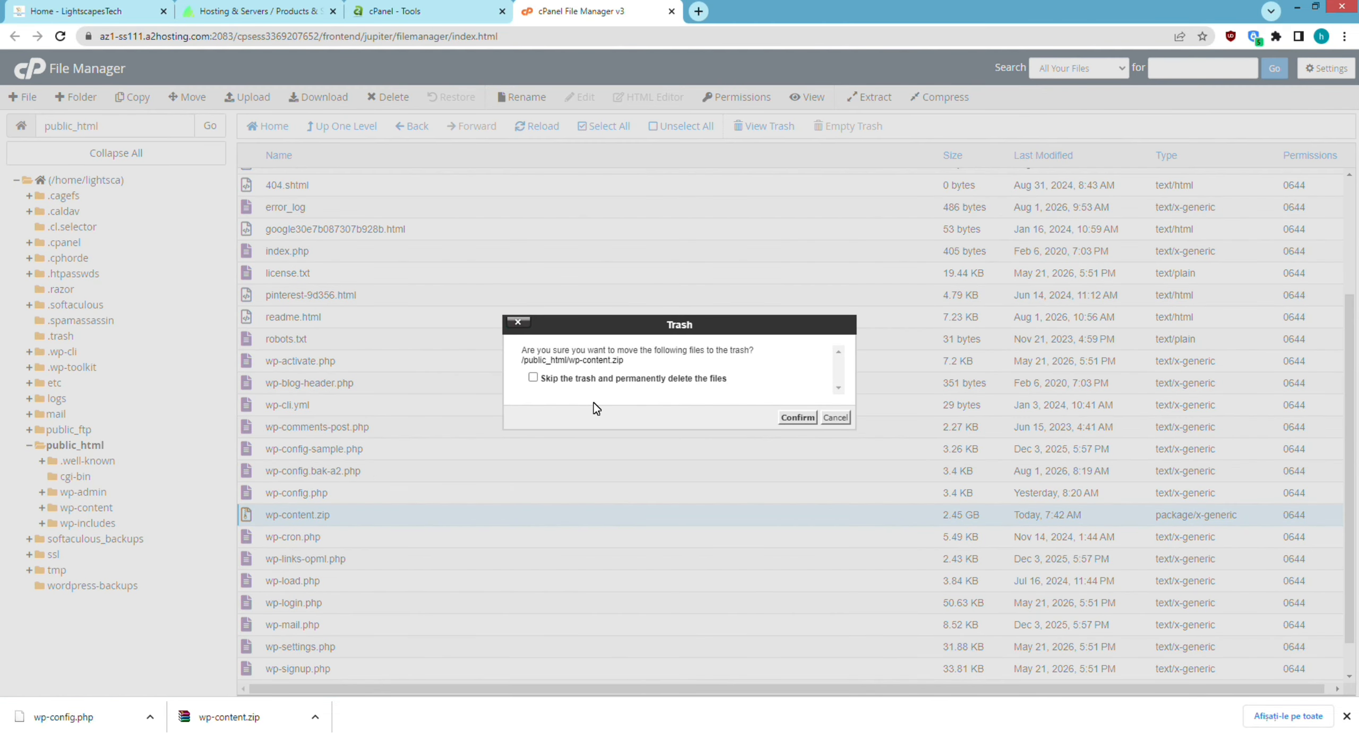
pyautogui.click(533, 377)
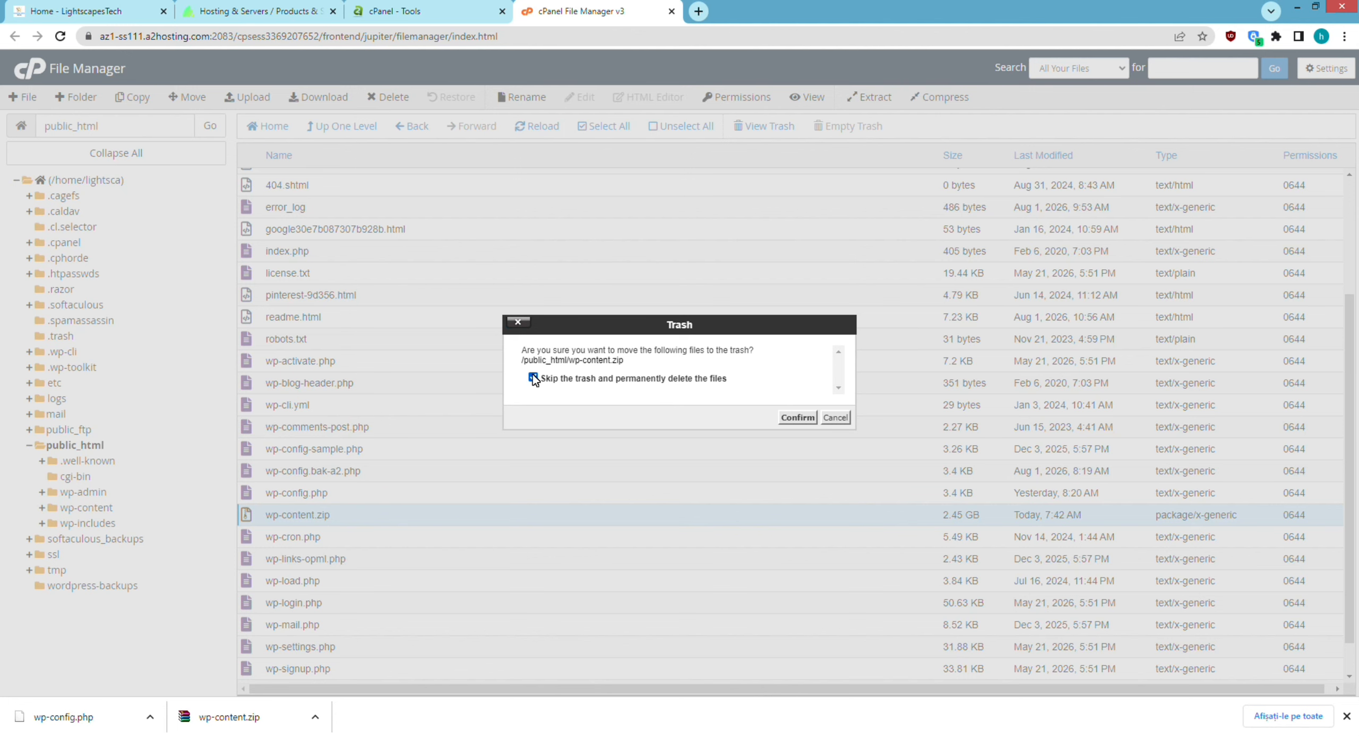
pyautogui.click(793, 417)
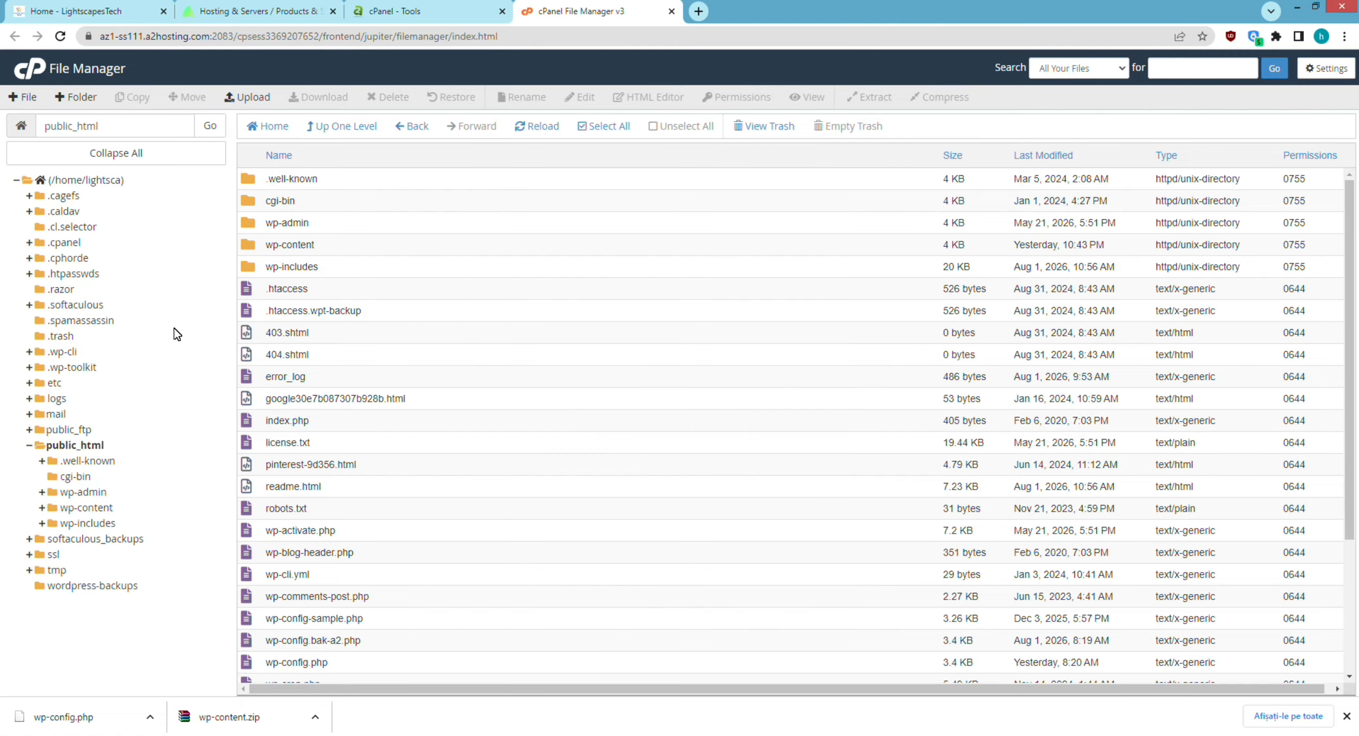
# Open phpMyAdmin in a new tab from the A2 Hosting cPanel tools page
pyautogui.click(452, 12)
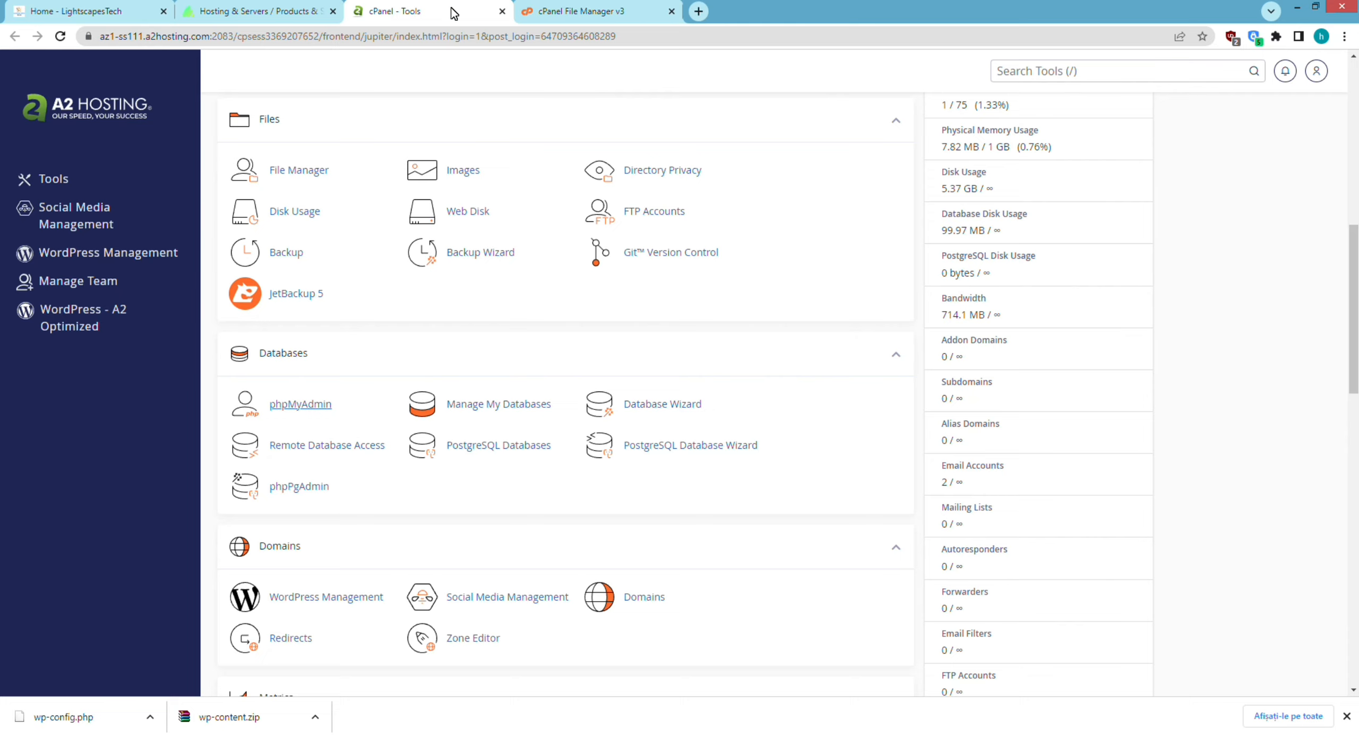
pyautogui.rightClick(314, 415)
pyautogui.click(334, 418)
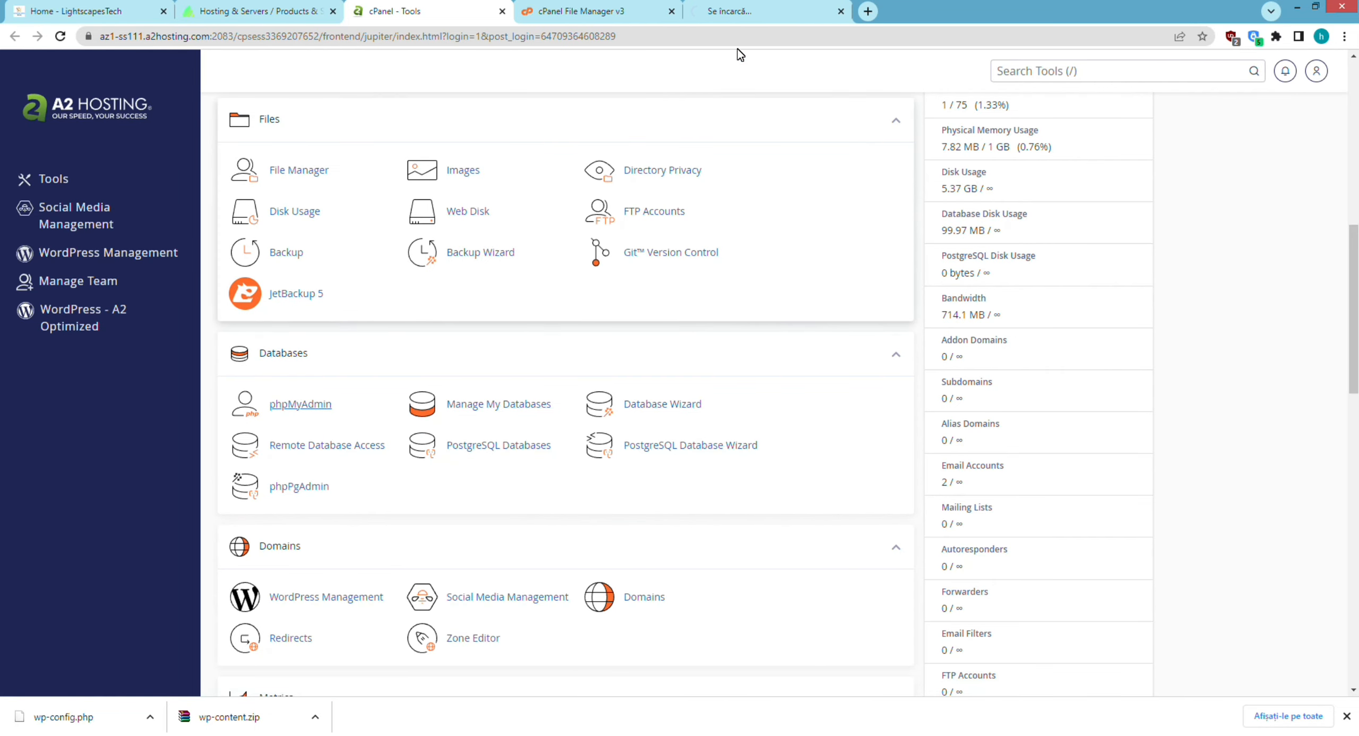
pyautogui.click(764, 11)
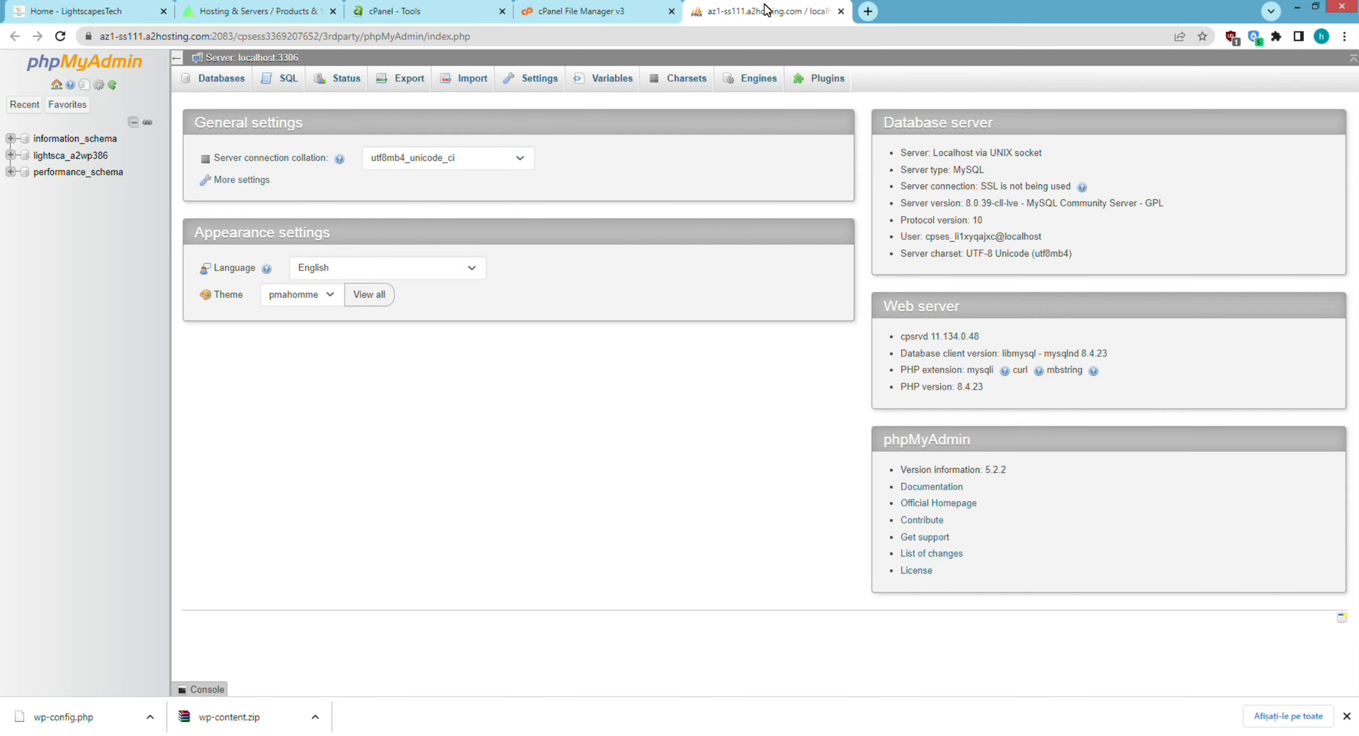
# Export the lightsca_a2wp386 database with the Quick method in SQL format
pyautogui.click(49, 157)
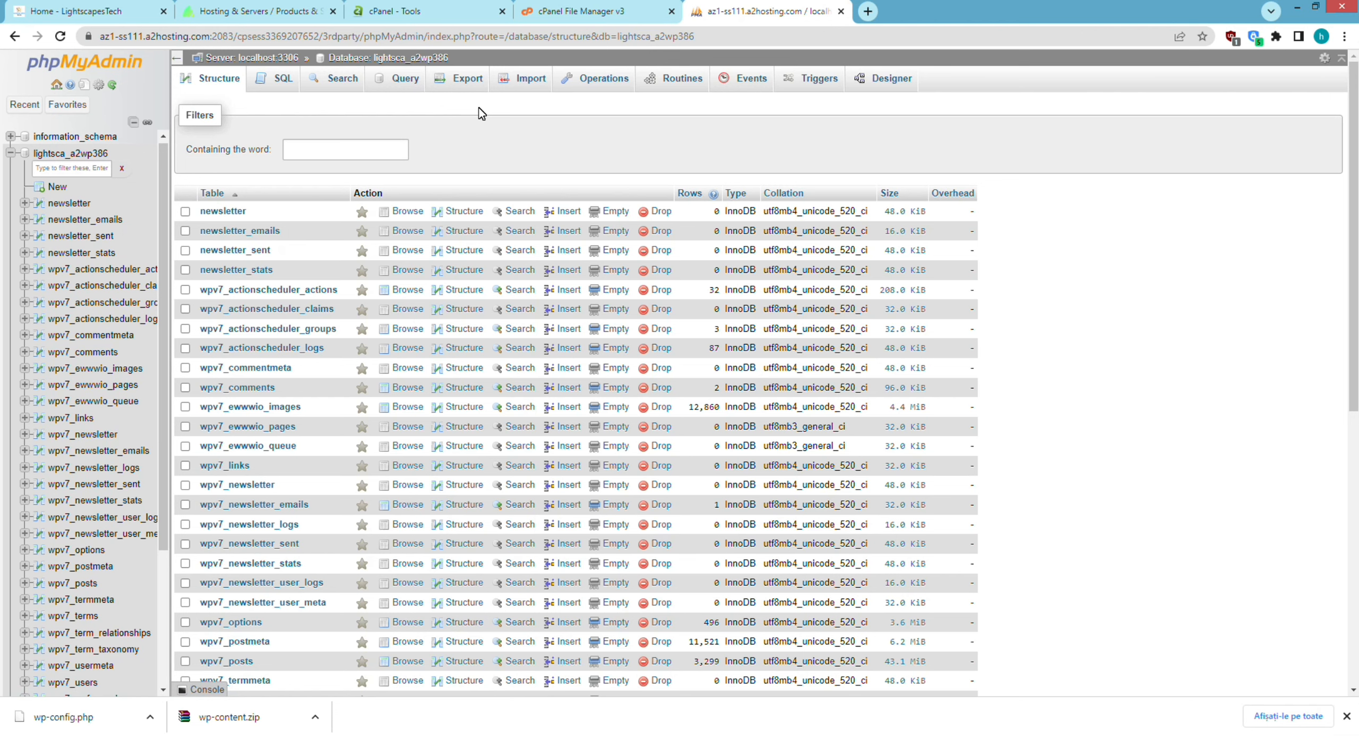
pyautogui.click(467, 81)
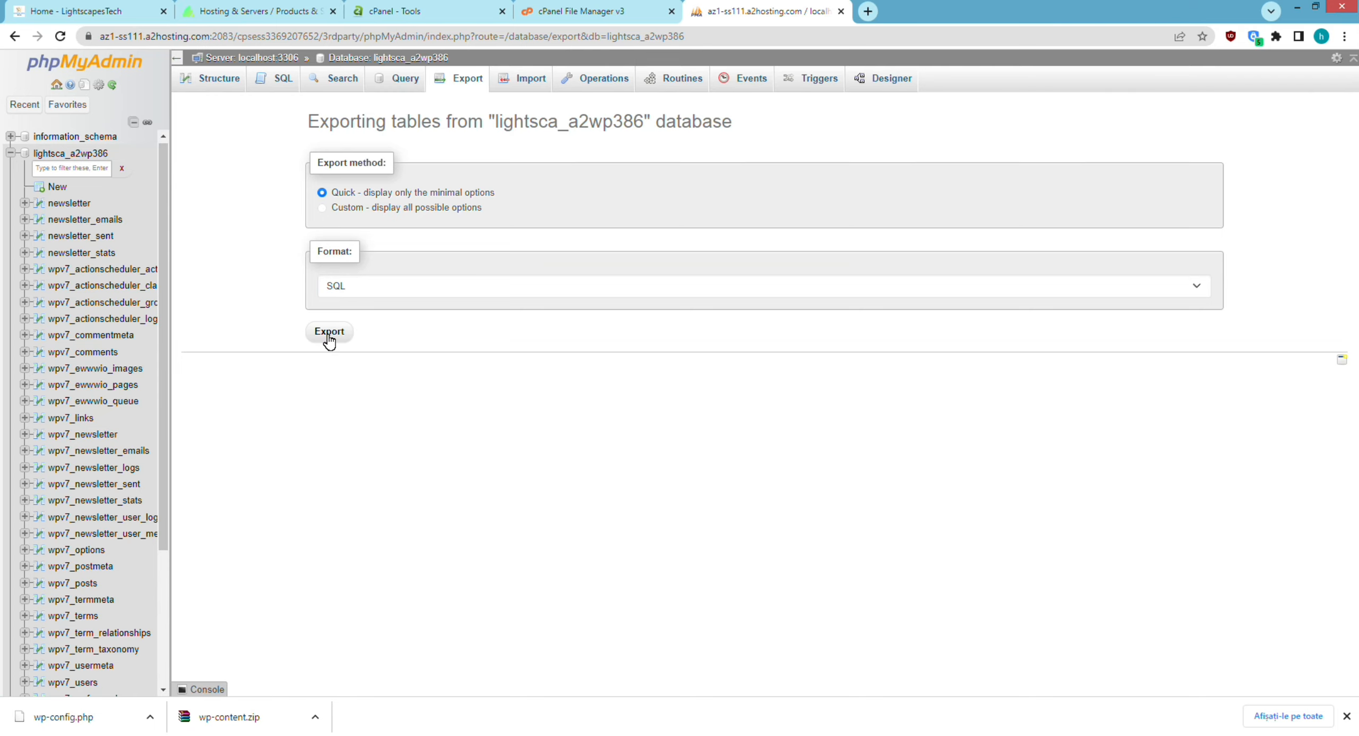
pyautogui.click(329, 335)
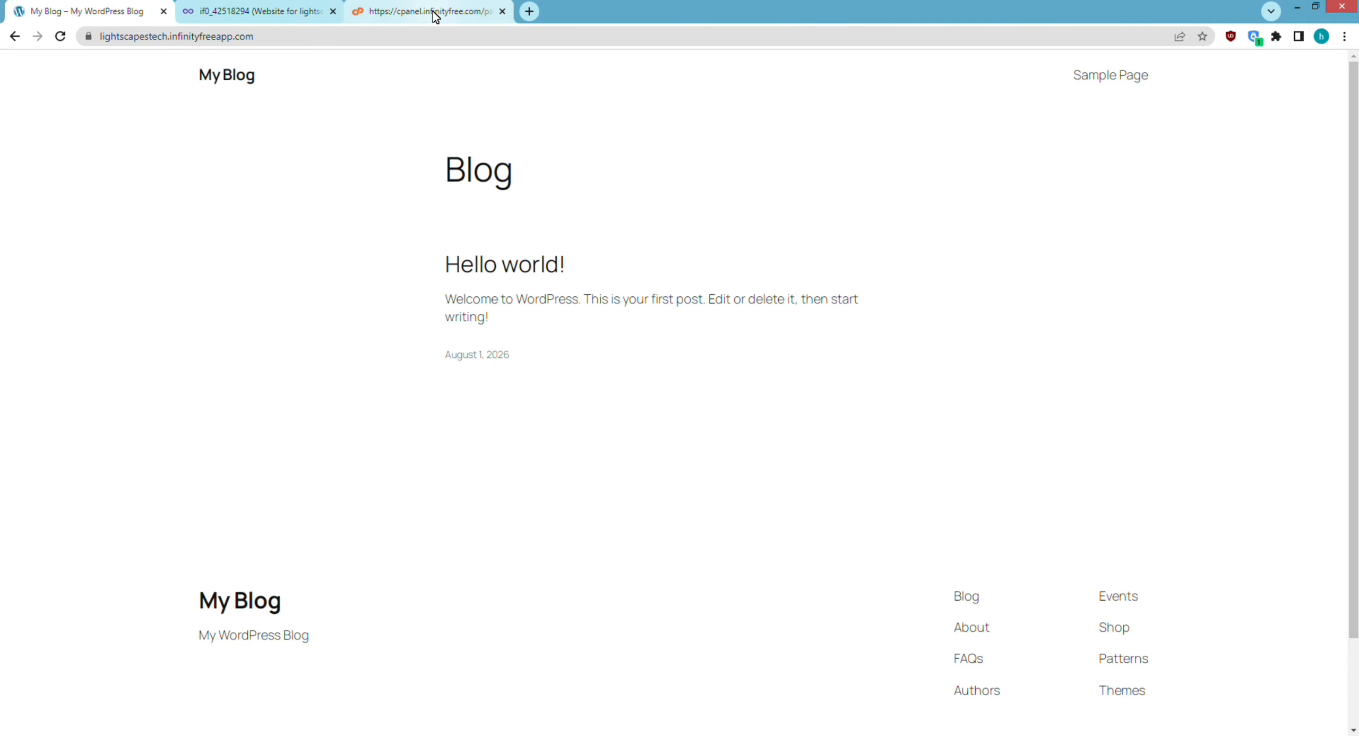
# Switch to the InfinityFree control panel and open its phpMyAdmin database page in a new tab
pyautogui.click(407, 16)
pyautogui.scroll(-1, 322, 340)
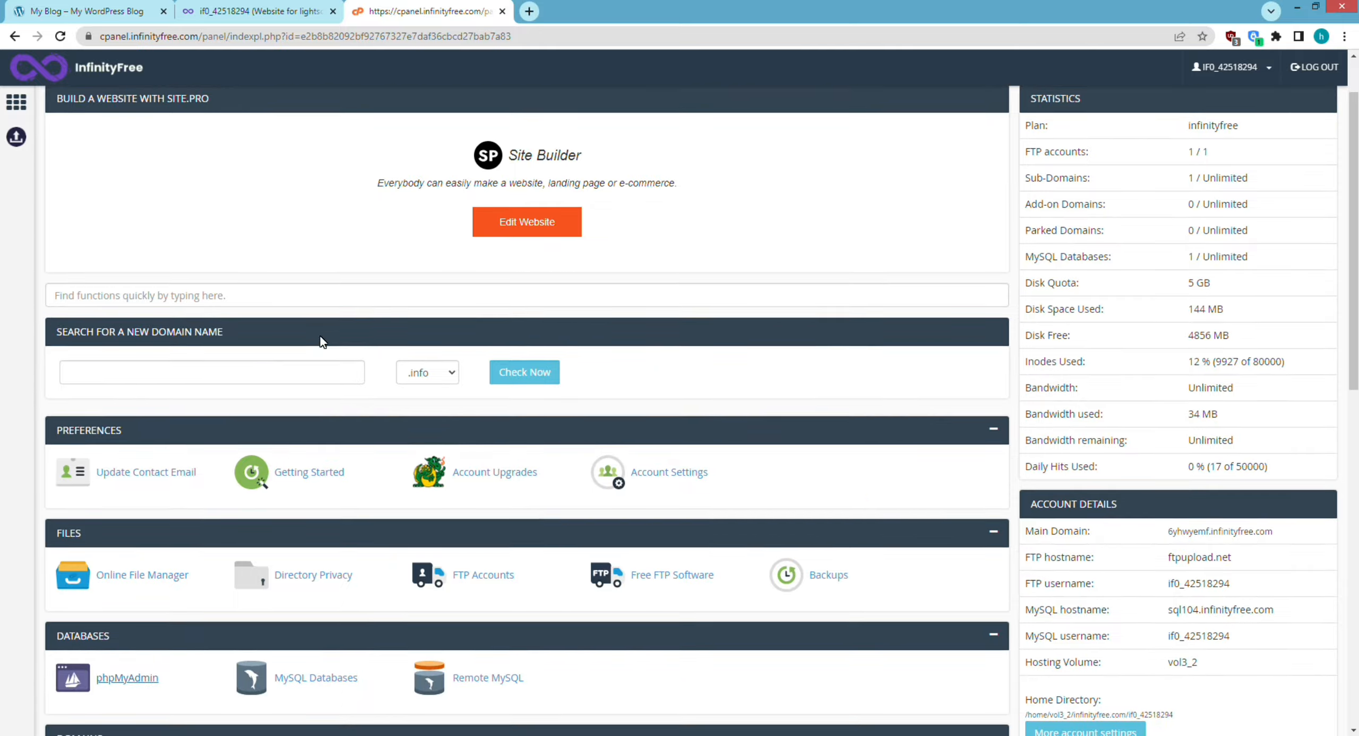
pyautogui.rightClick(124, 680)
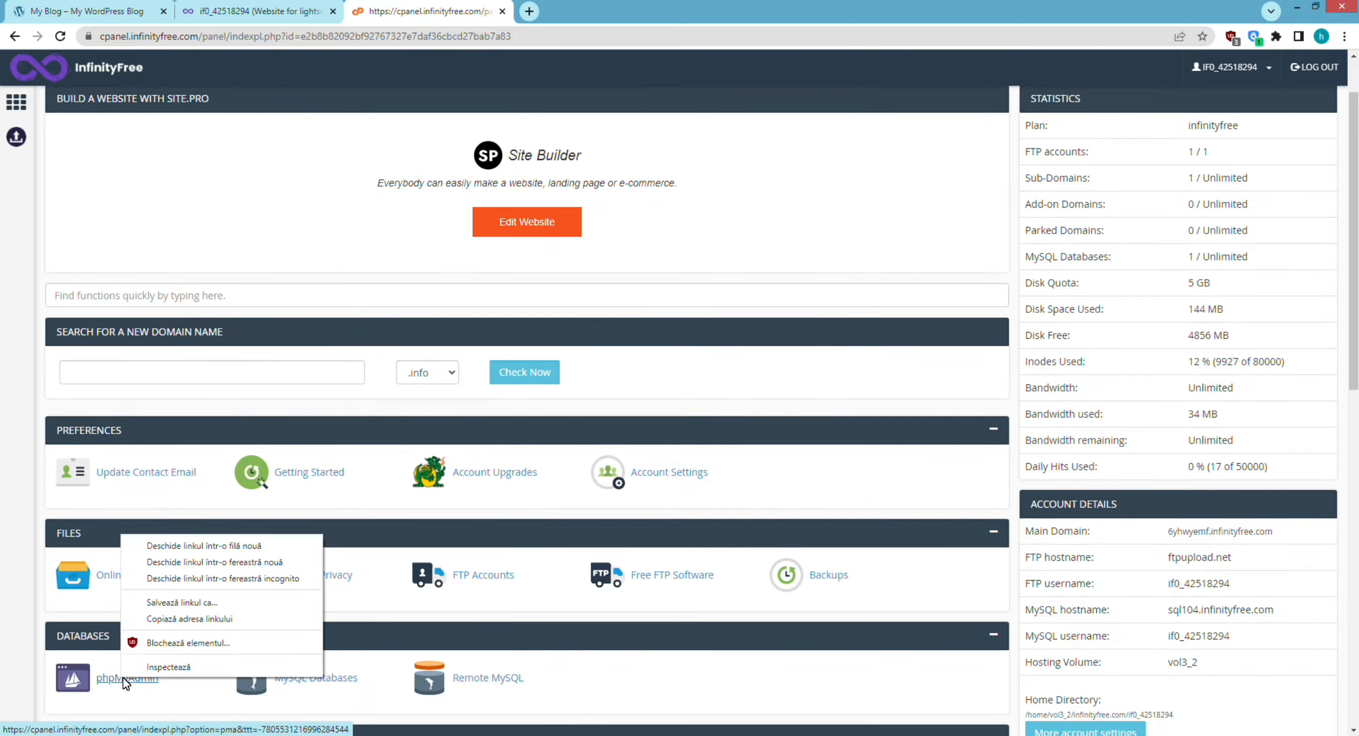
pyautogui.click(182, 547)
pyautogui.click(612, 15)
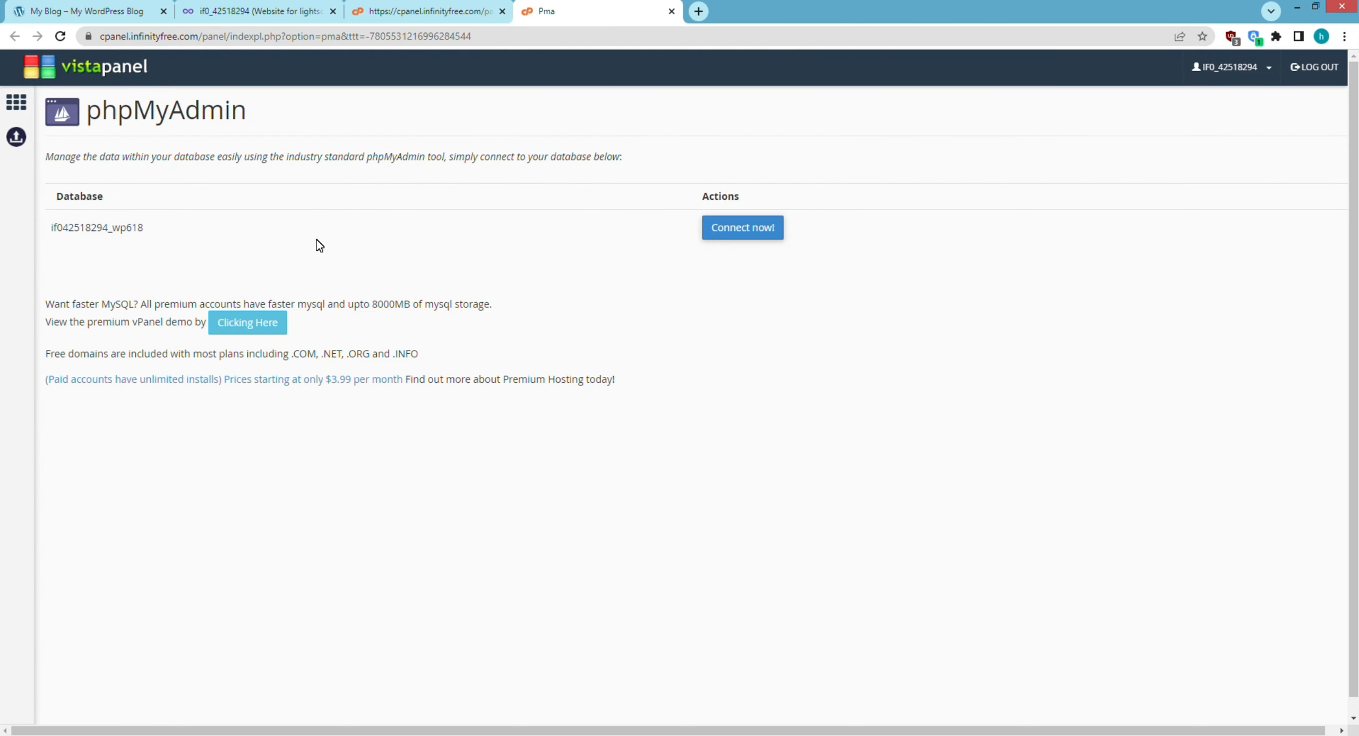
# Connect to the InfinityFree WordPress database and drop all of its existing wpx5_ tables
pyautogui.click(740, 234)
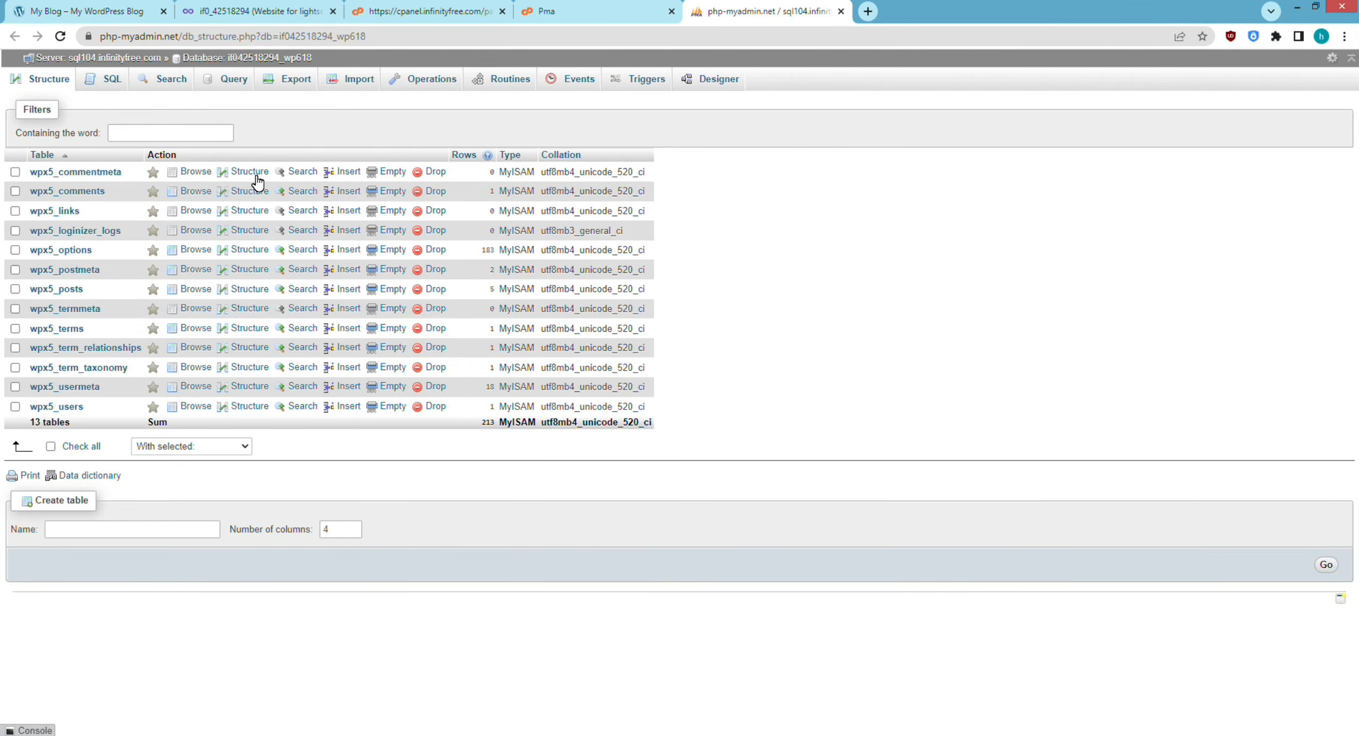
pyautogui.click(51, 446)
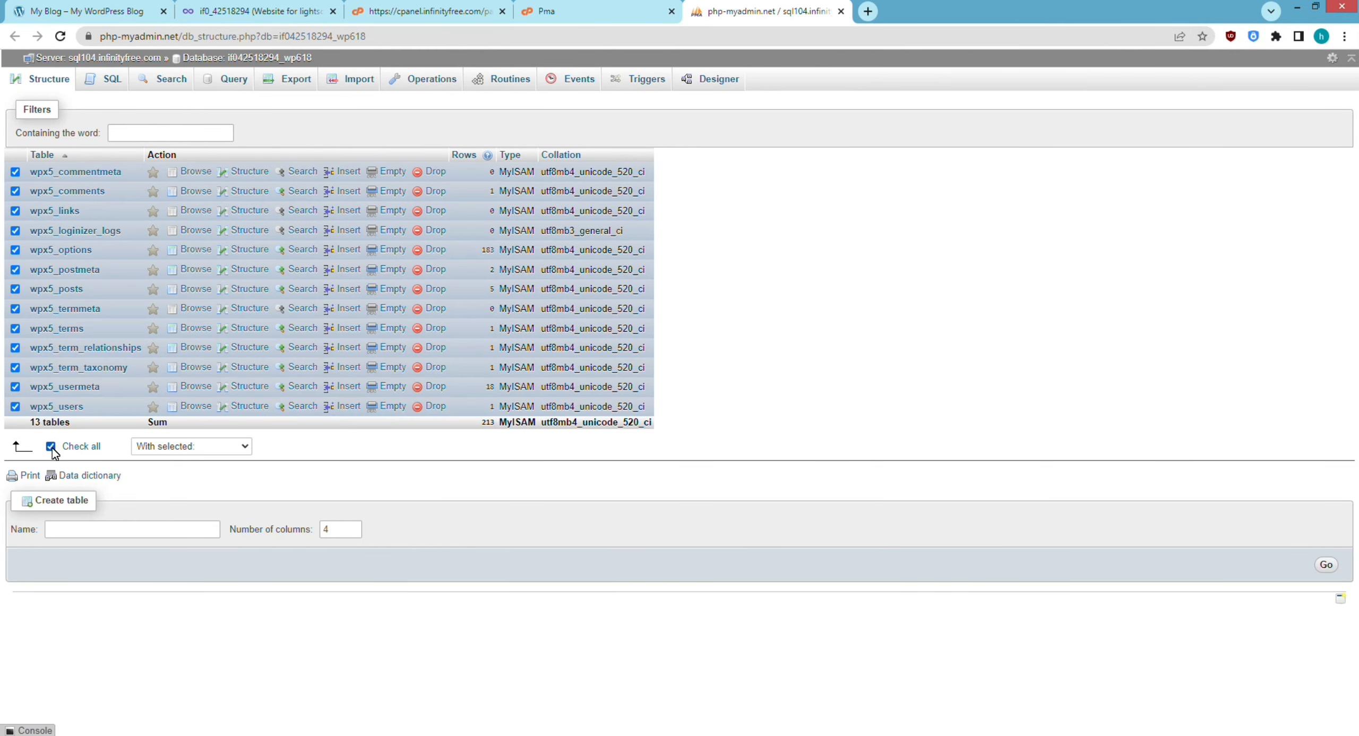
pyautogui.click(242, 448)
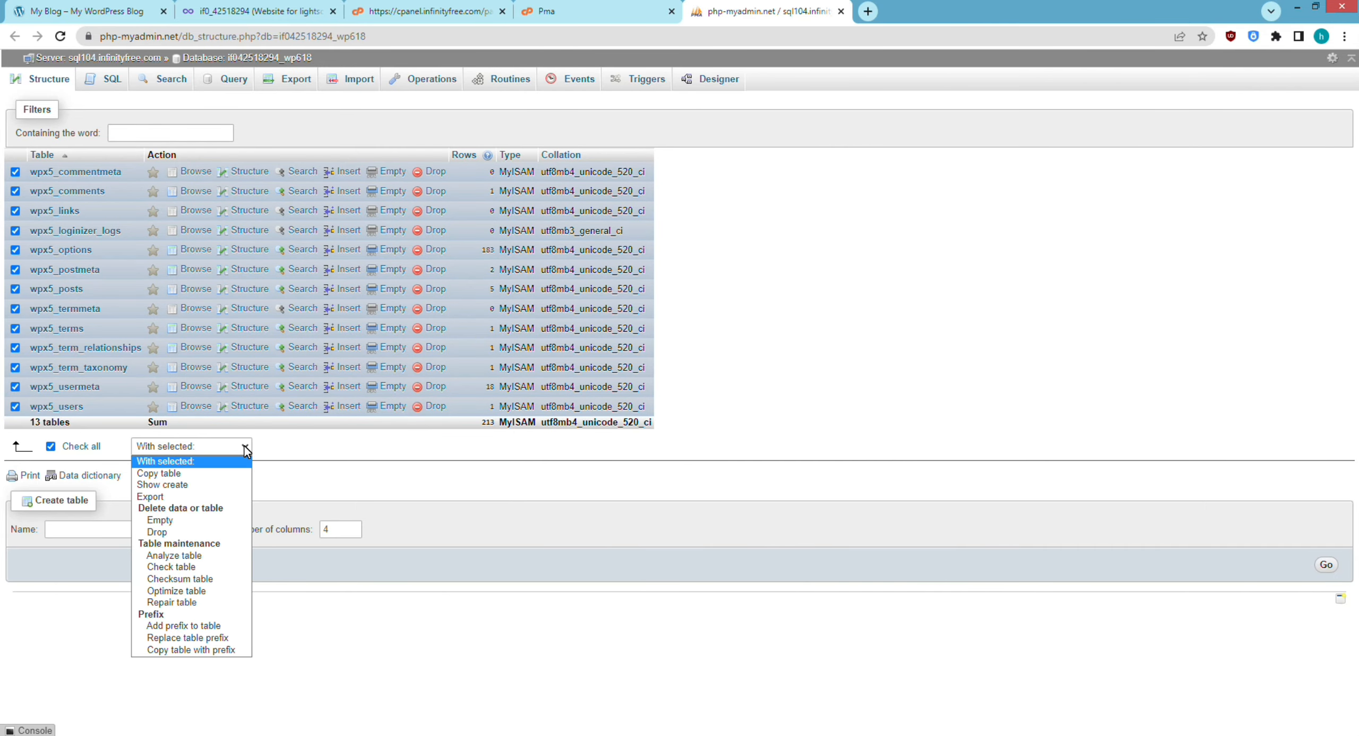
pyautogui.click(188, 532)
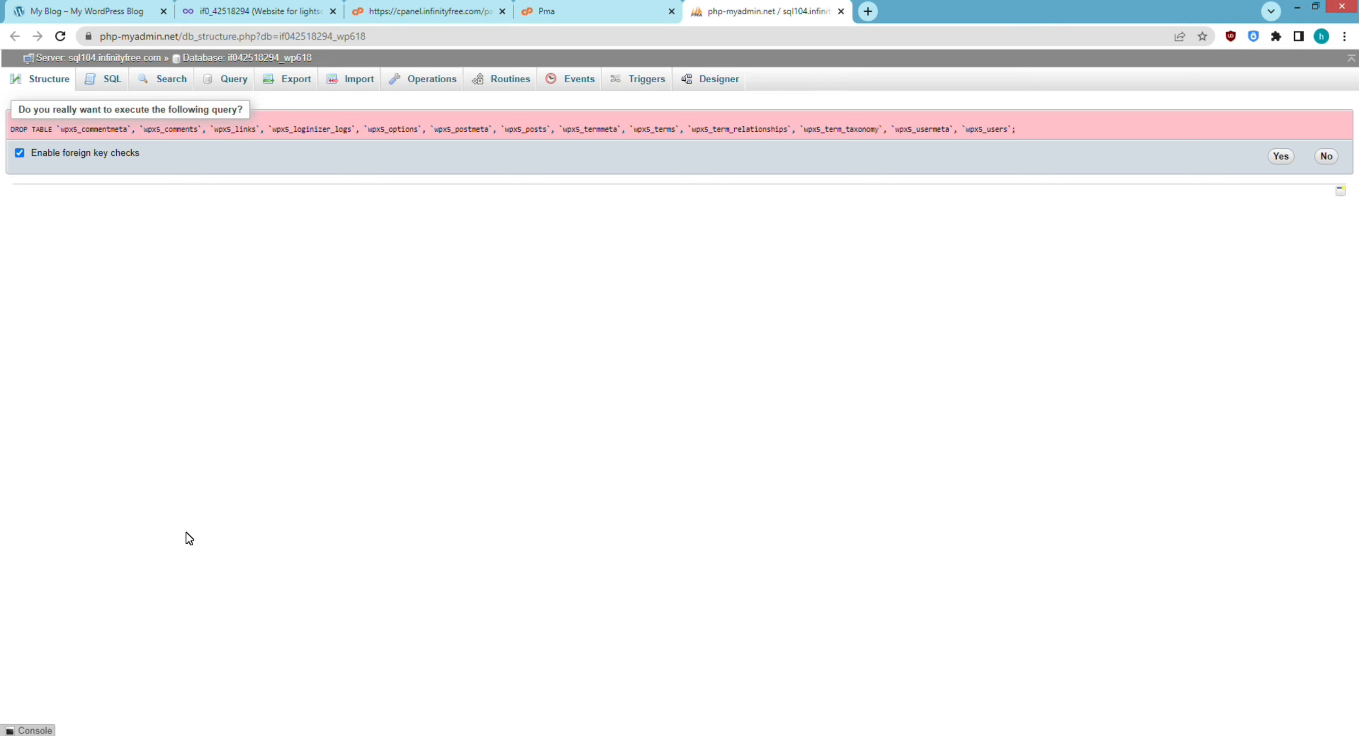
pyautogui.click(1280, 157)
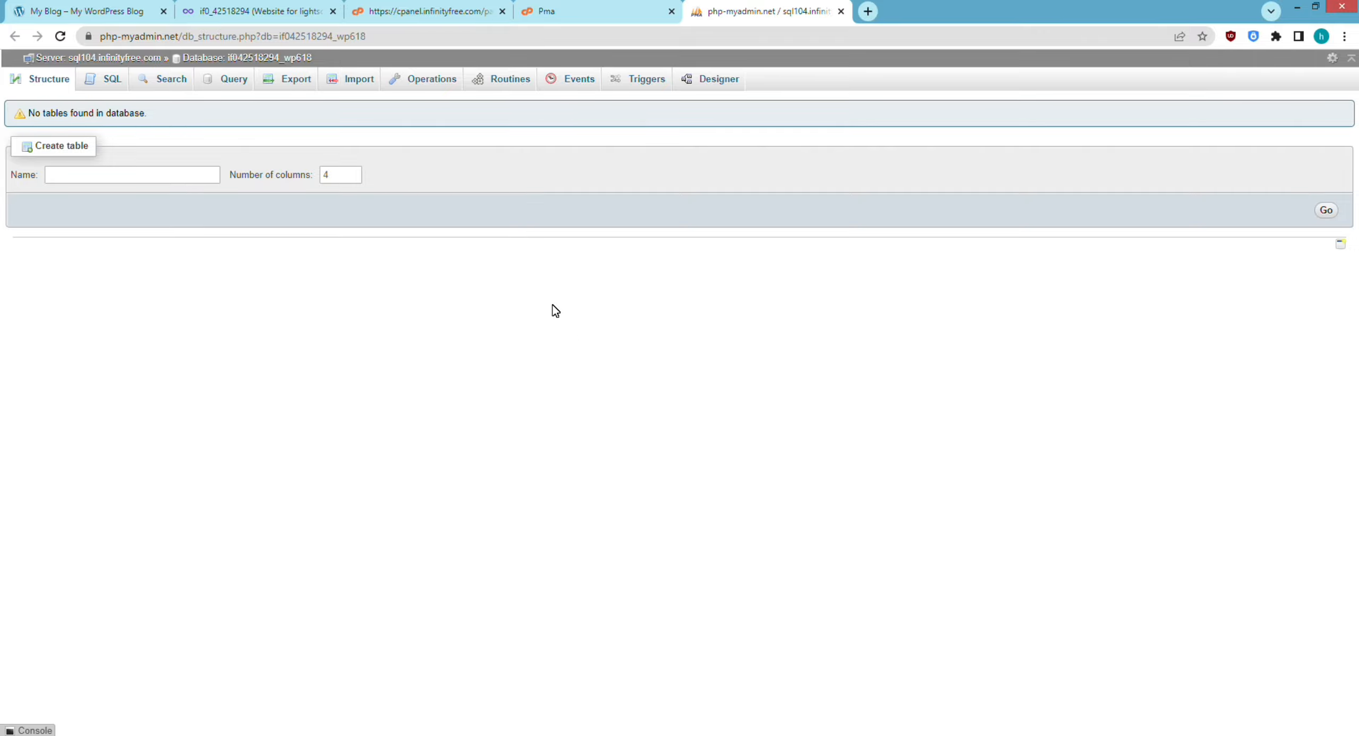
# Import lightsca_a2wp386.sql from Downloads into the emptied InfinityFree database as SQL with the default settings
pyautogui.click(353, 82)
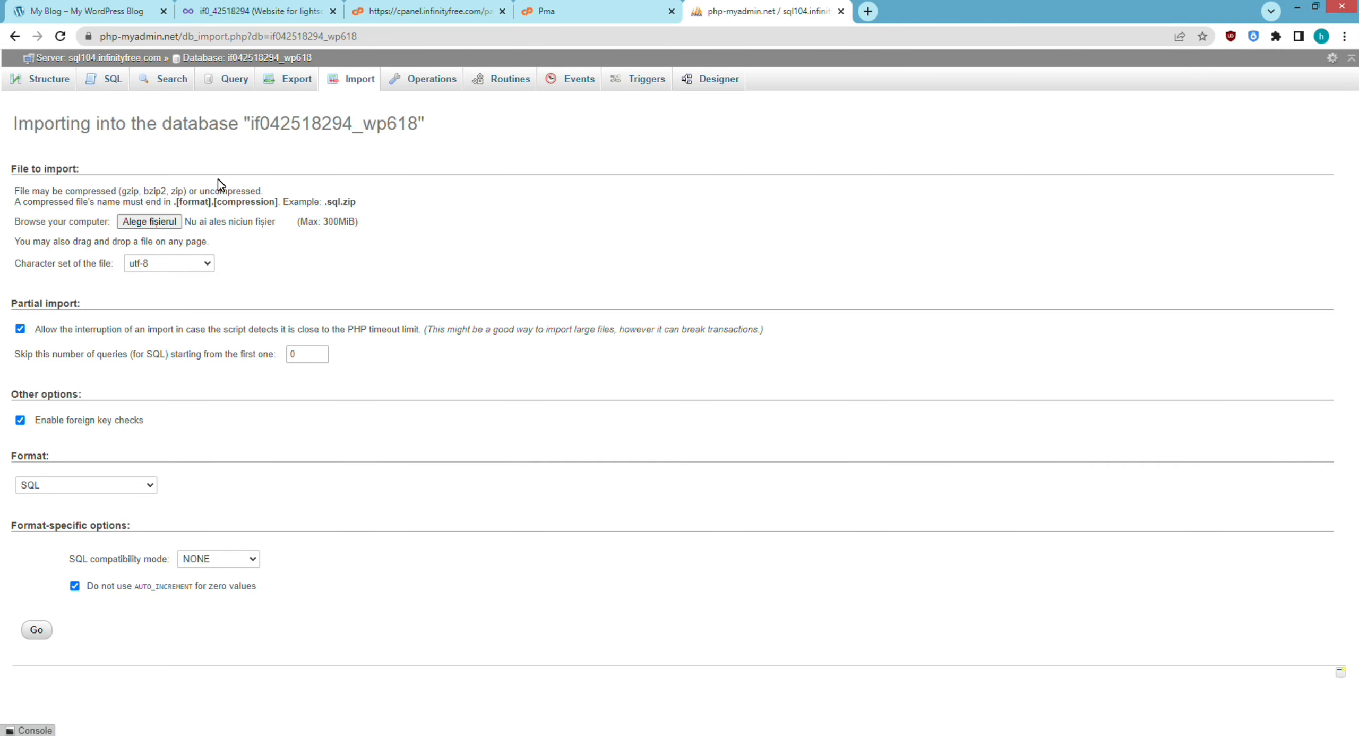
pyautogui.click(155, 222)
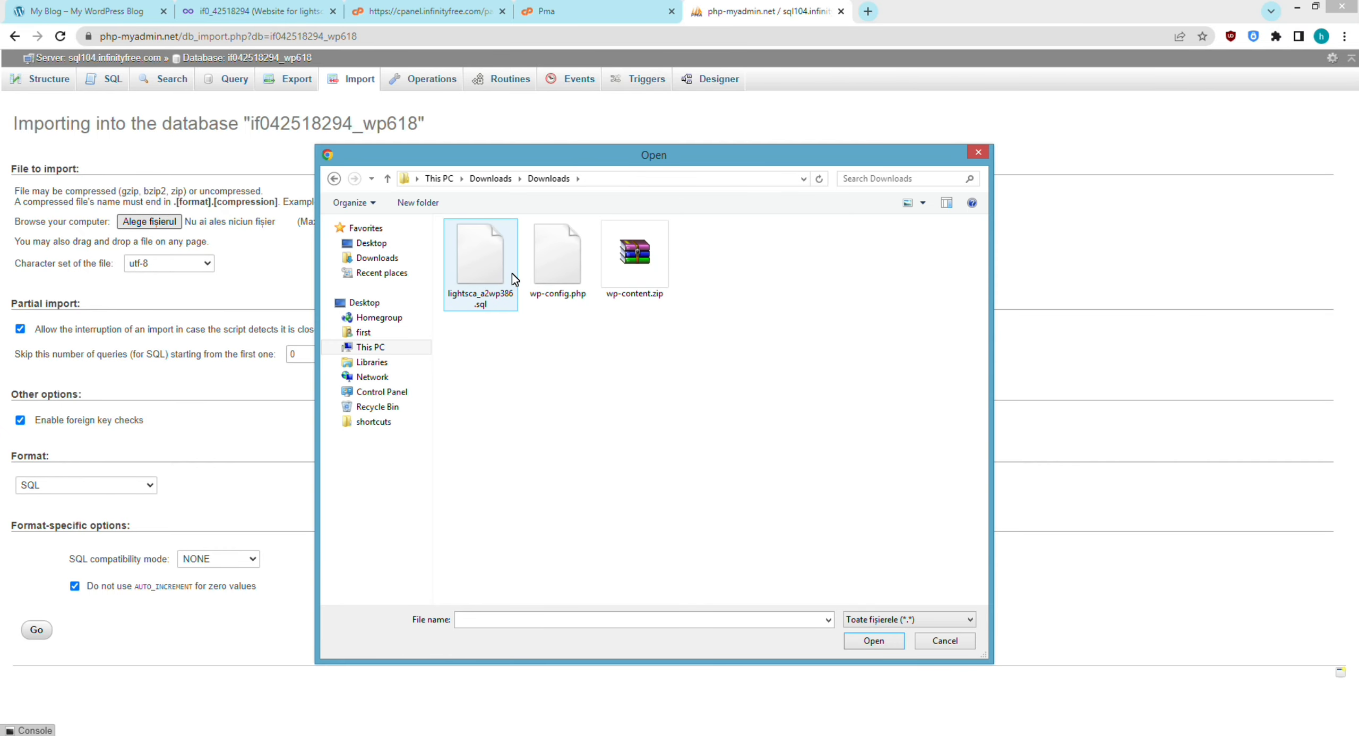
pyautogui.click(492, 269)
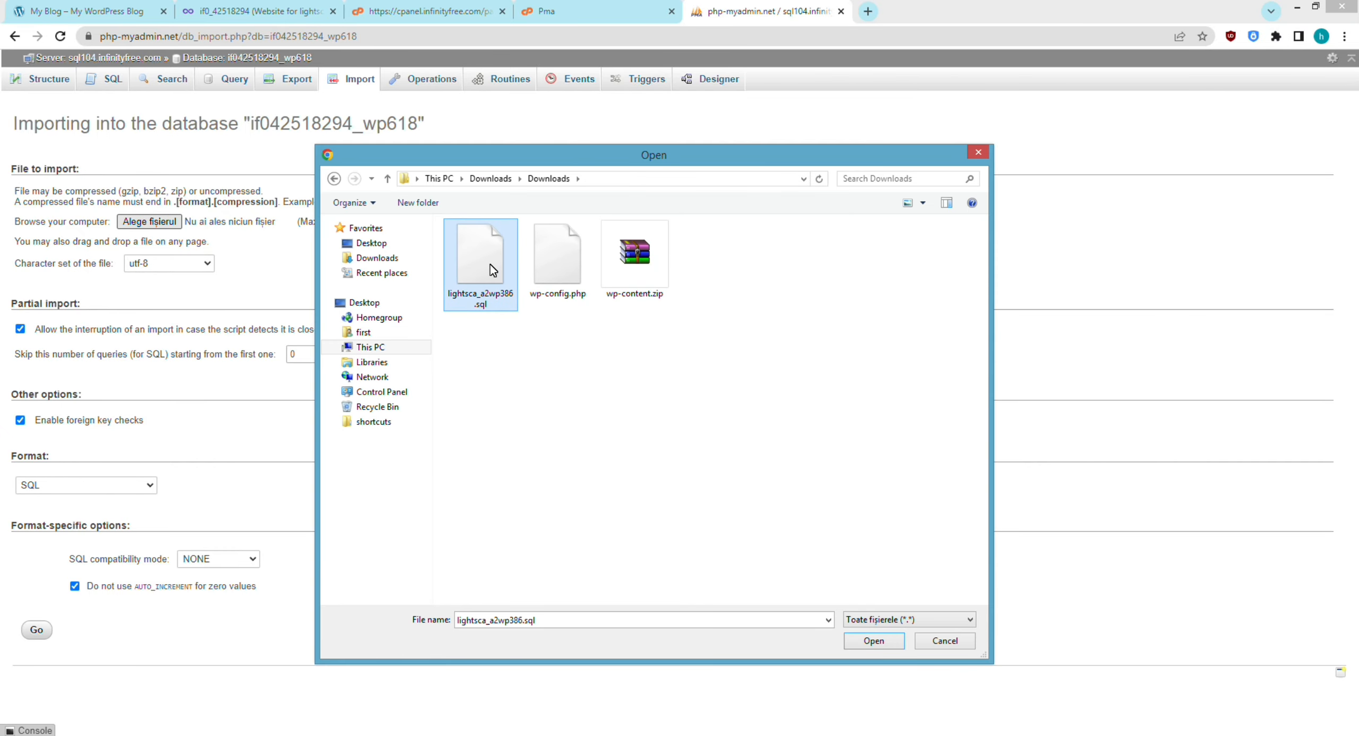
pyautogui.click(876, 642)
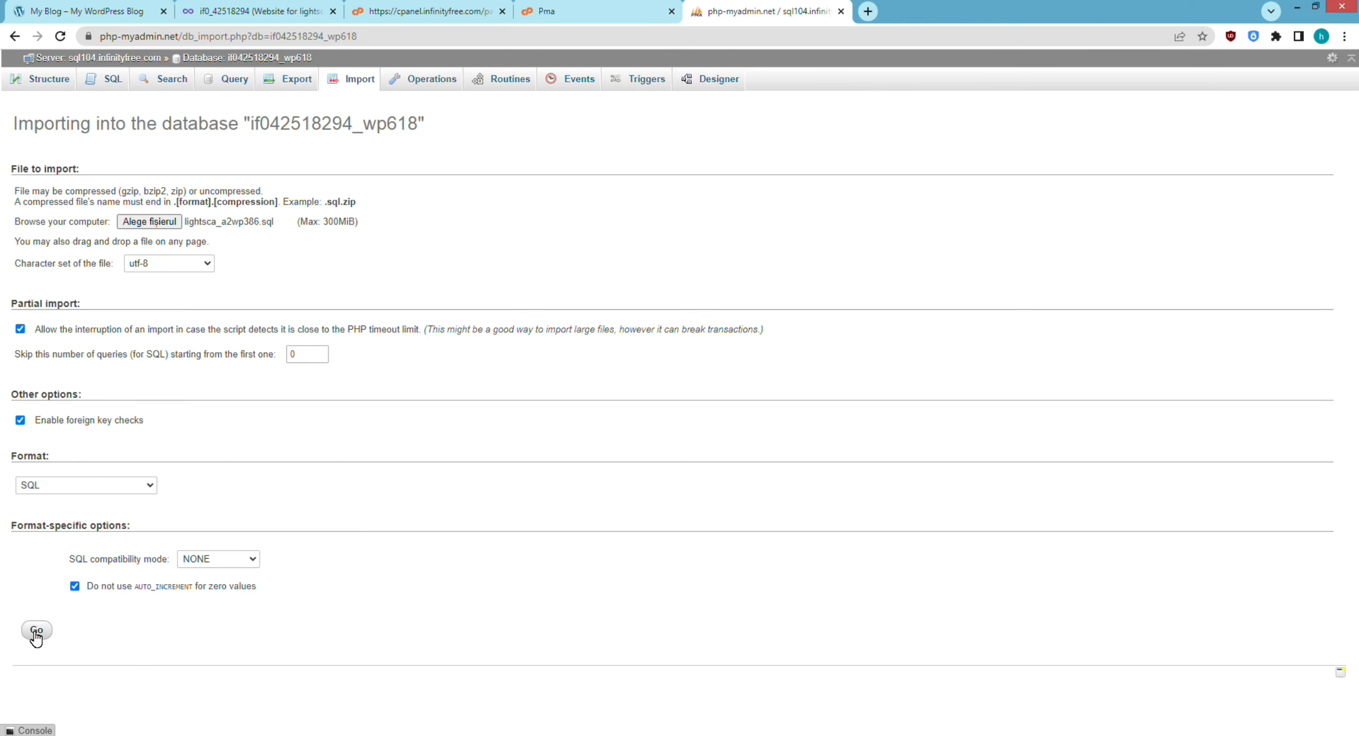
pyautogui.click(36, 631)
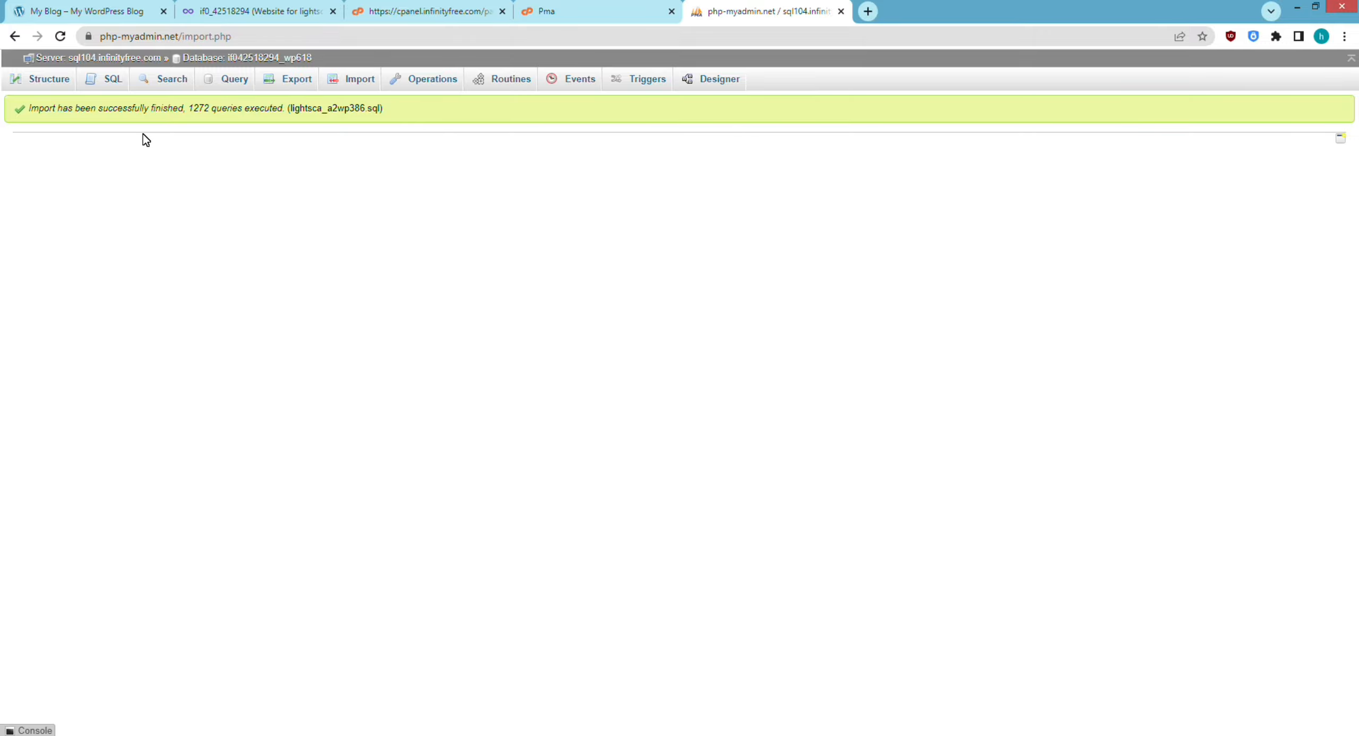
# Show the imported database's table structure and open the wpv7_options table in a new tab
pyautogui.click(48, 80)
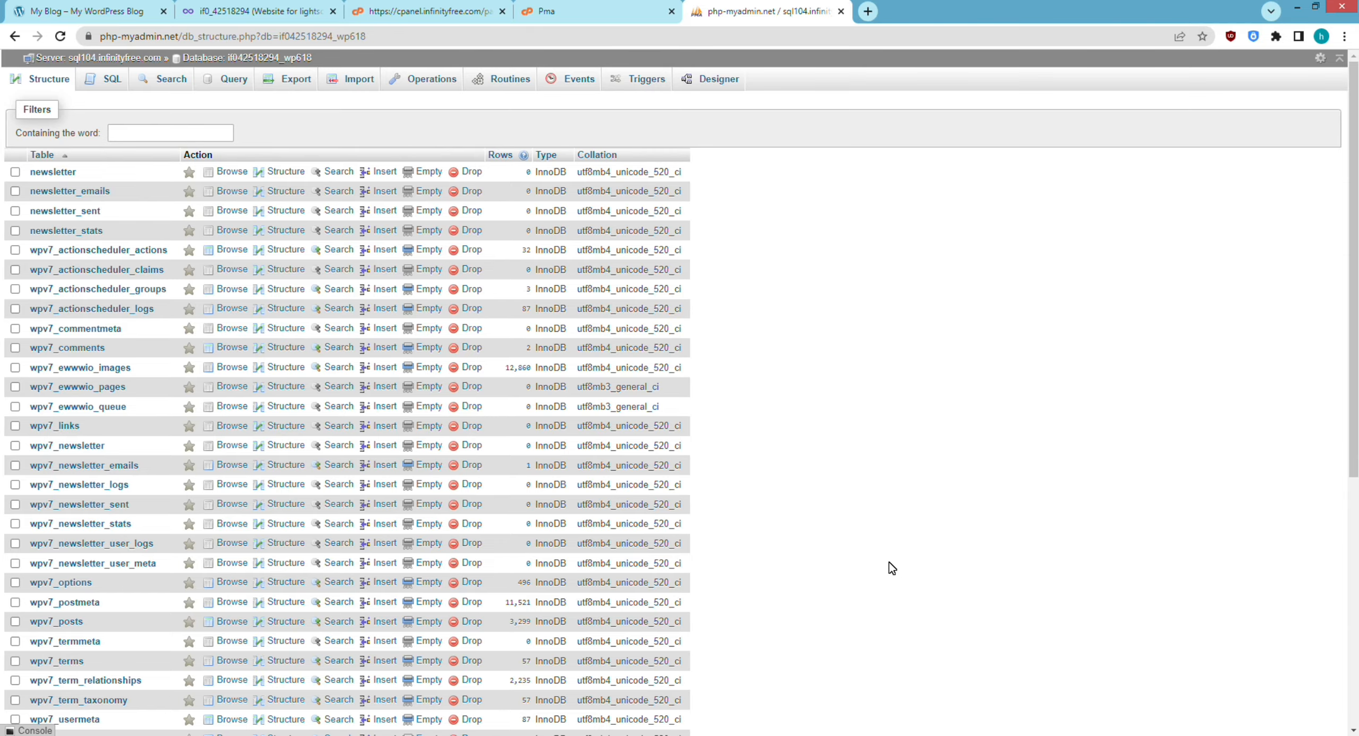
pyautogui.rightClick(65, 584)
pyautogui.click(85, 590)
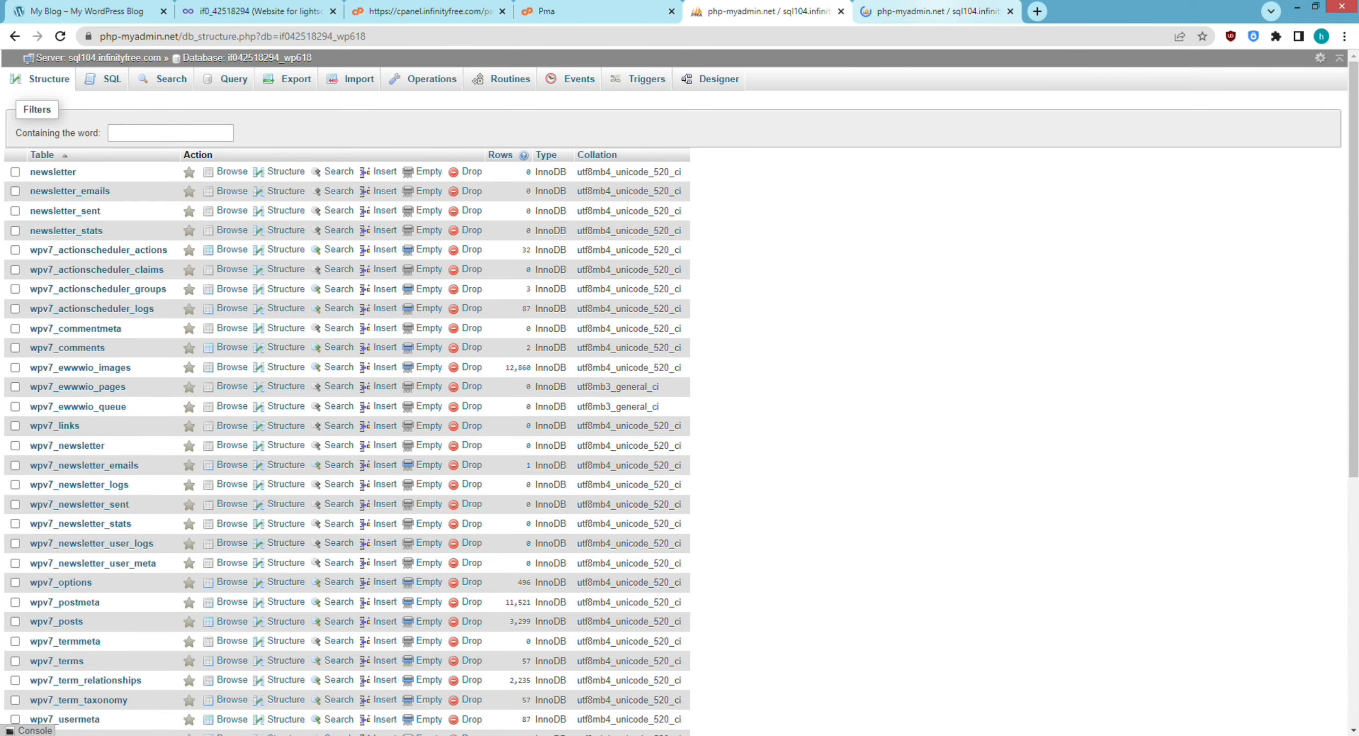
pyautogui.hotkey('ctrl', 'Tab')
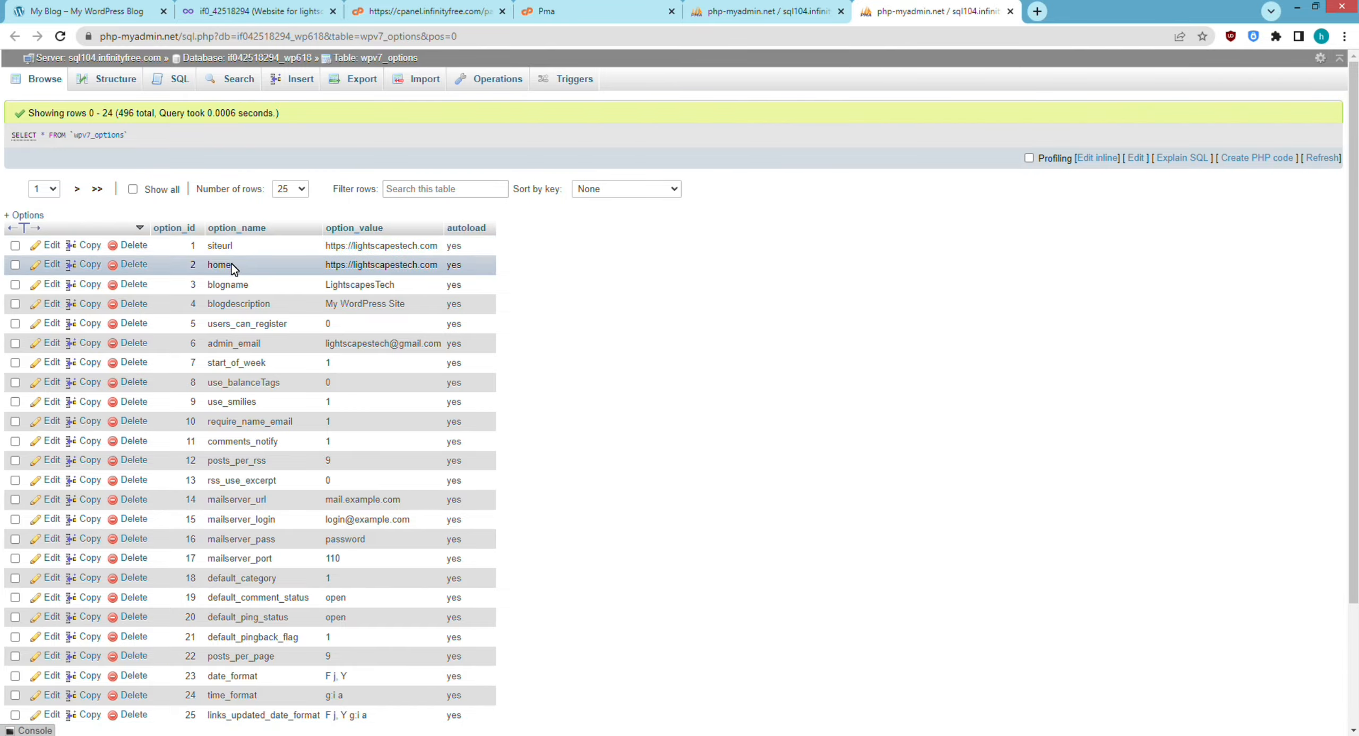
pyautogui.click(50, 246)
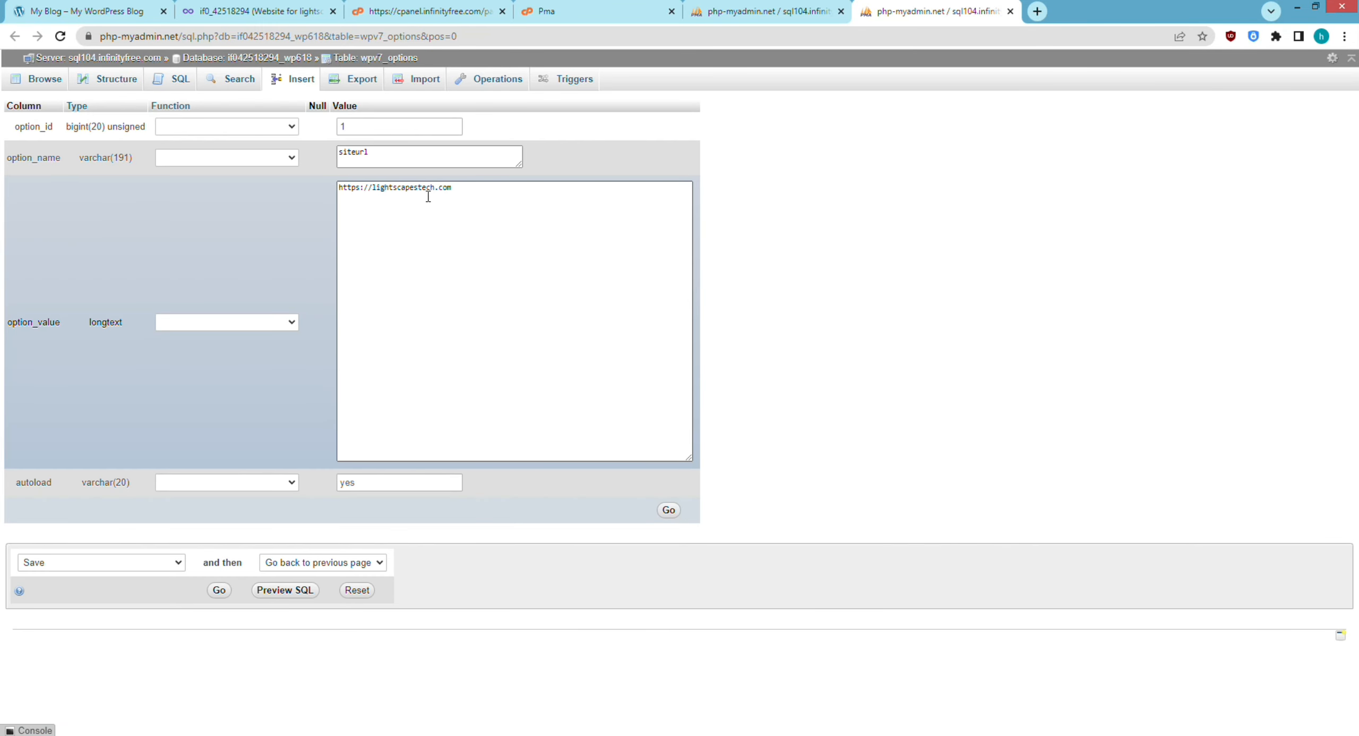
pyautogui.moveTo(371, 188); pyautogui.dragTo(465, 184)
pyautogui.click(369, 188)
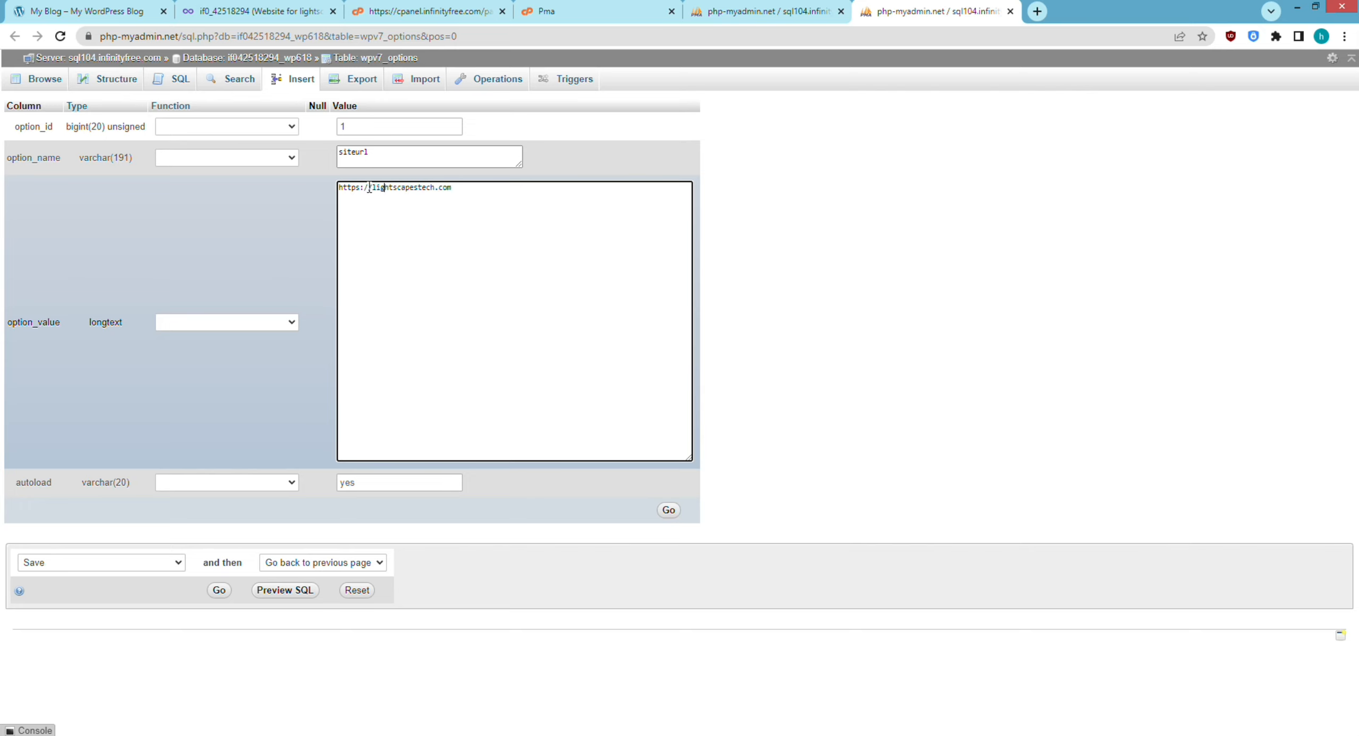
pyautogui.moveTo(373, 188); pyautogui.dragTo(474, 184)
pyautogui.rightClick(429, 183)
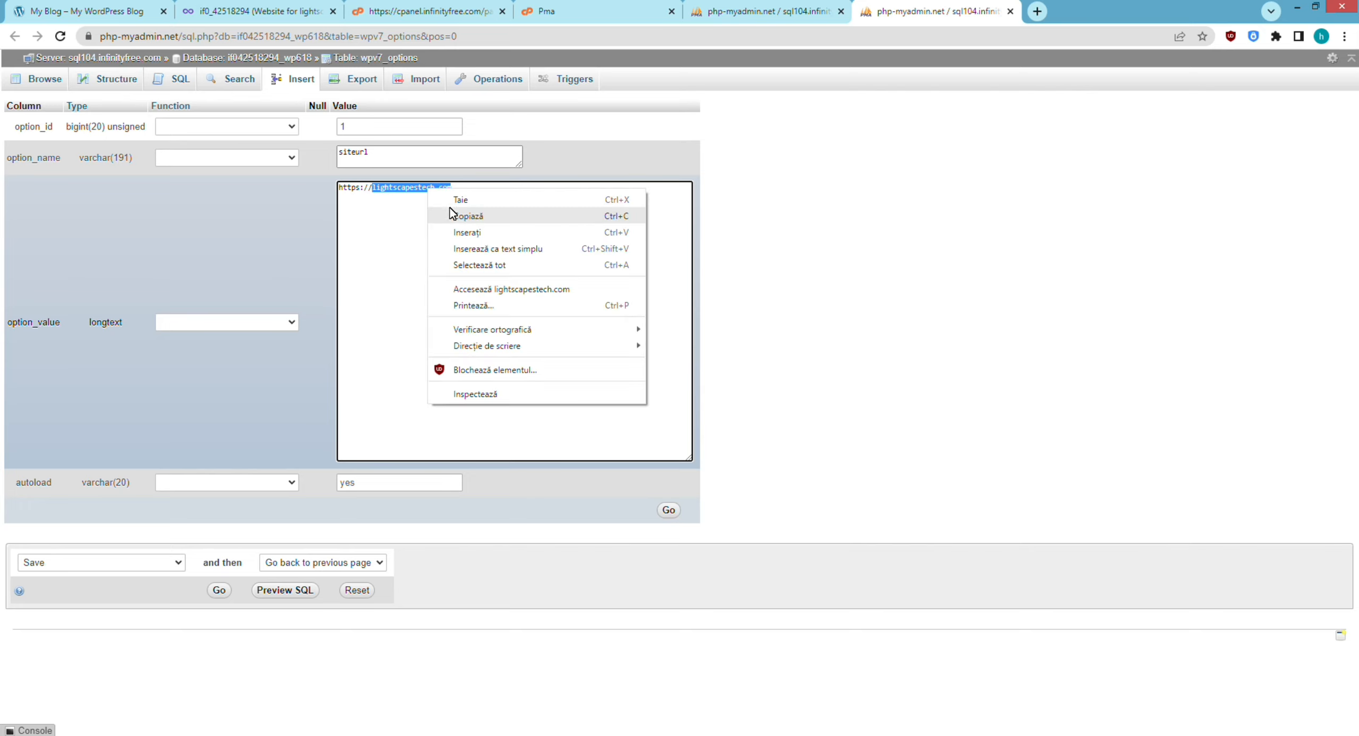
pyautogui.click(454, 226)
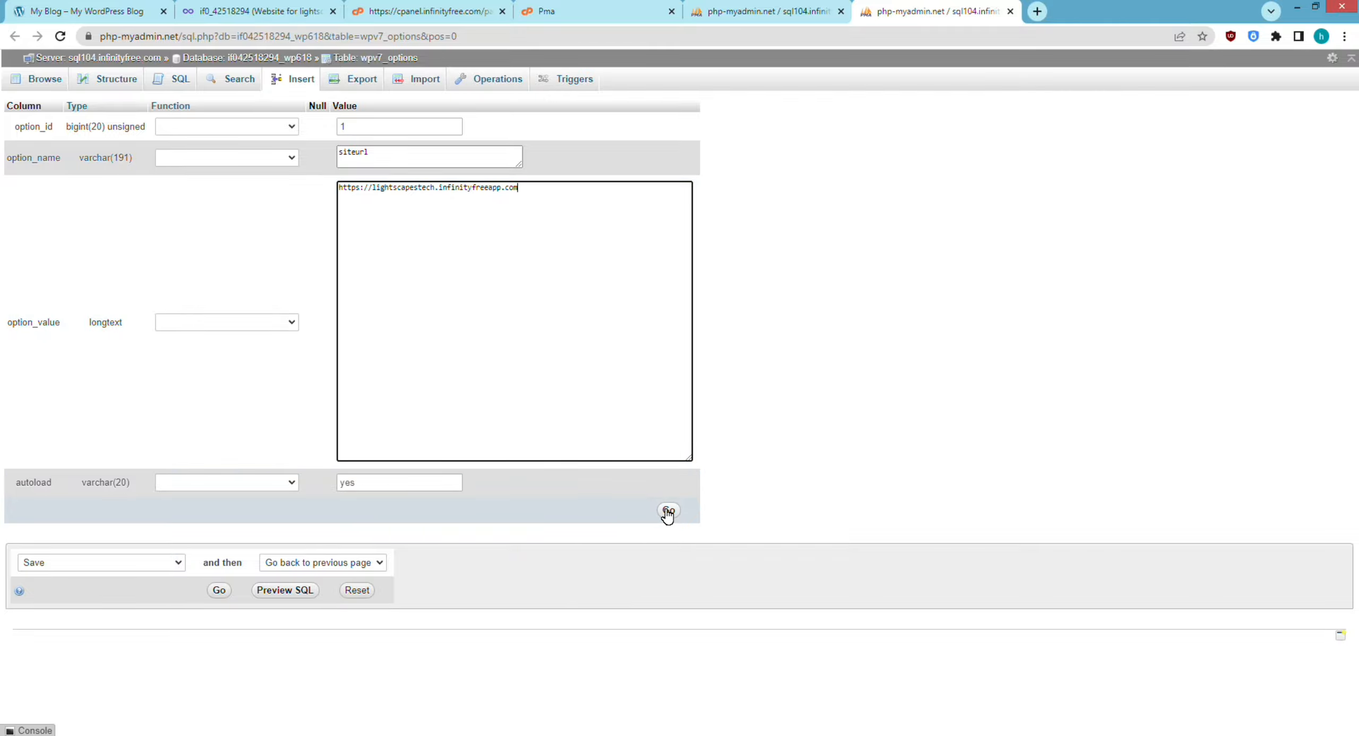
pyautogui.click(668, 511)
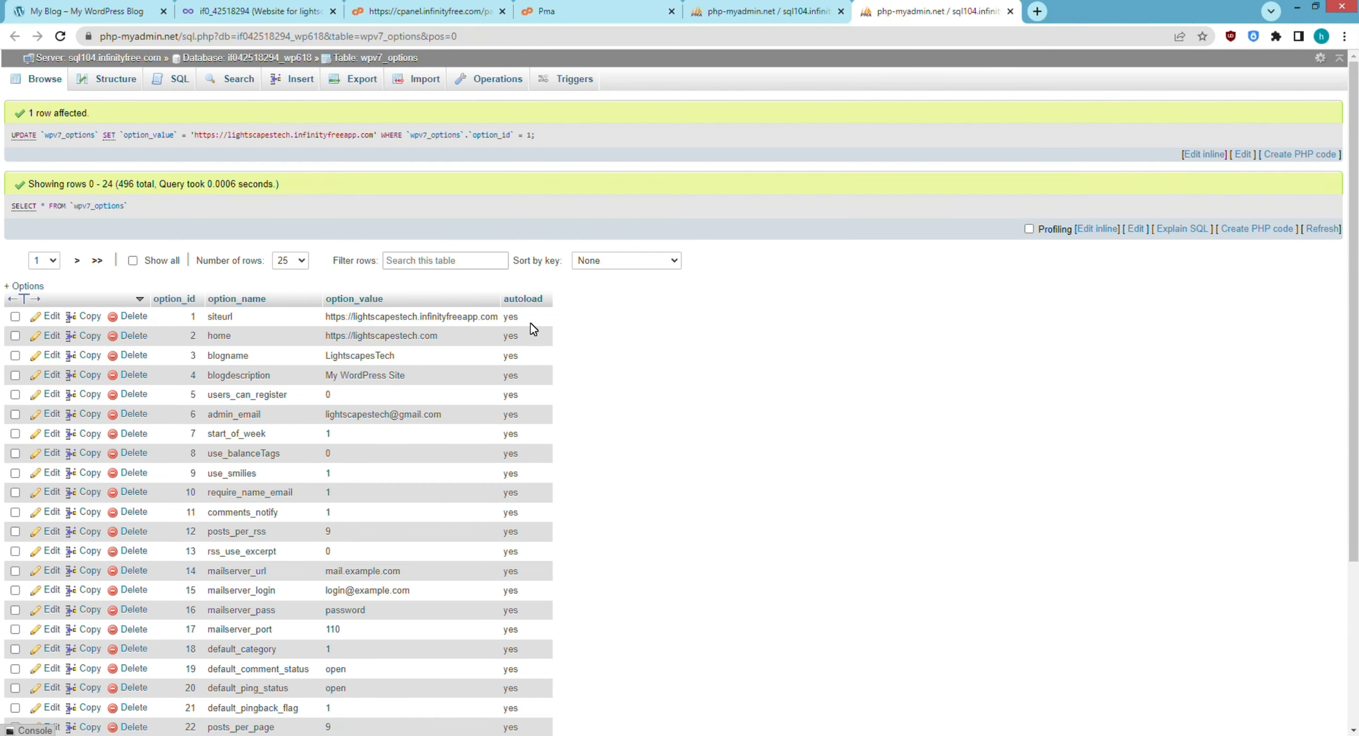
pyautogui.click(52, 337)
pyautogui.click(373, 189)
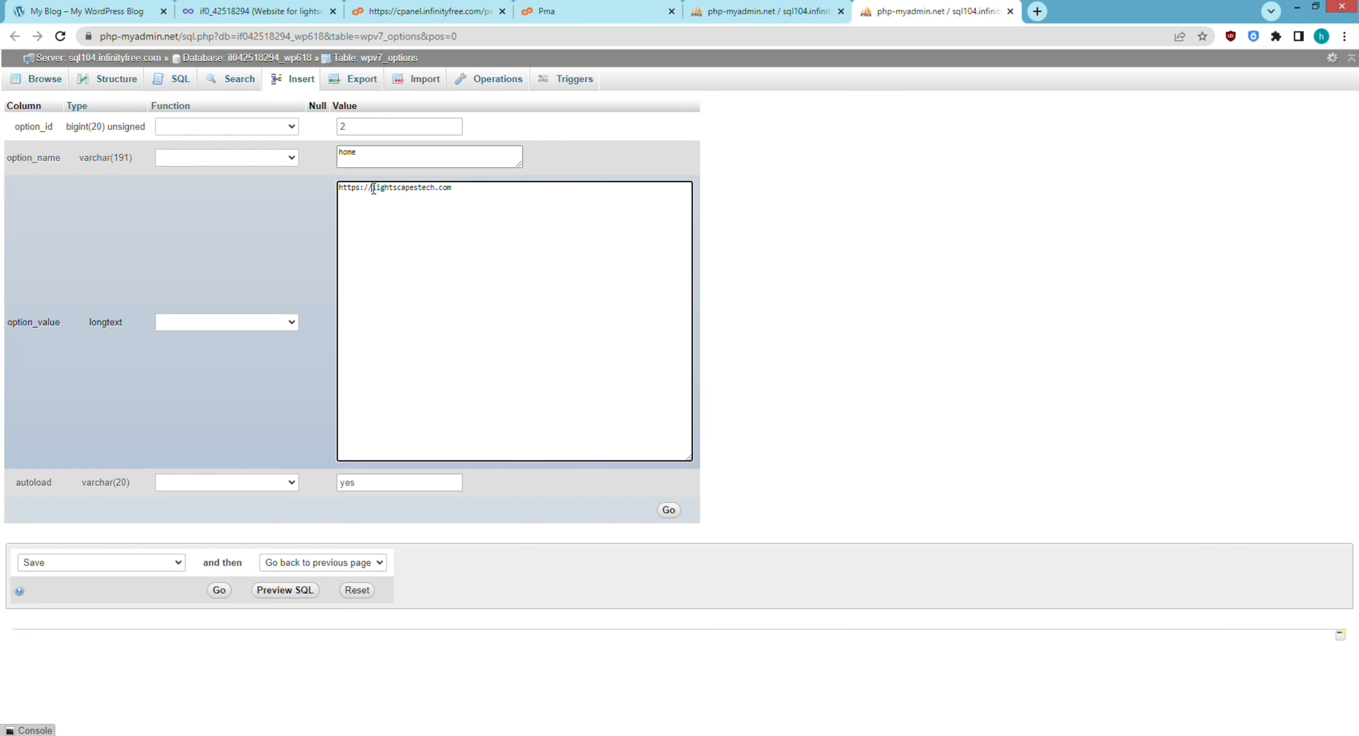
pyautogui.moveTo(373, 189); pyautogui.dragTo(482, 182)
pyautogui.rightClick(433, 186)
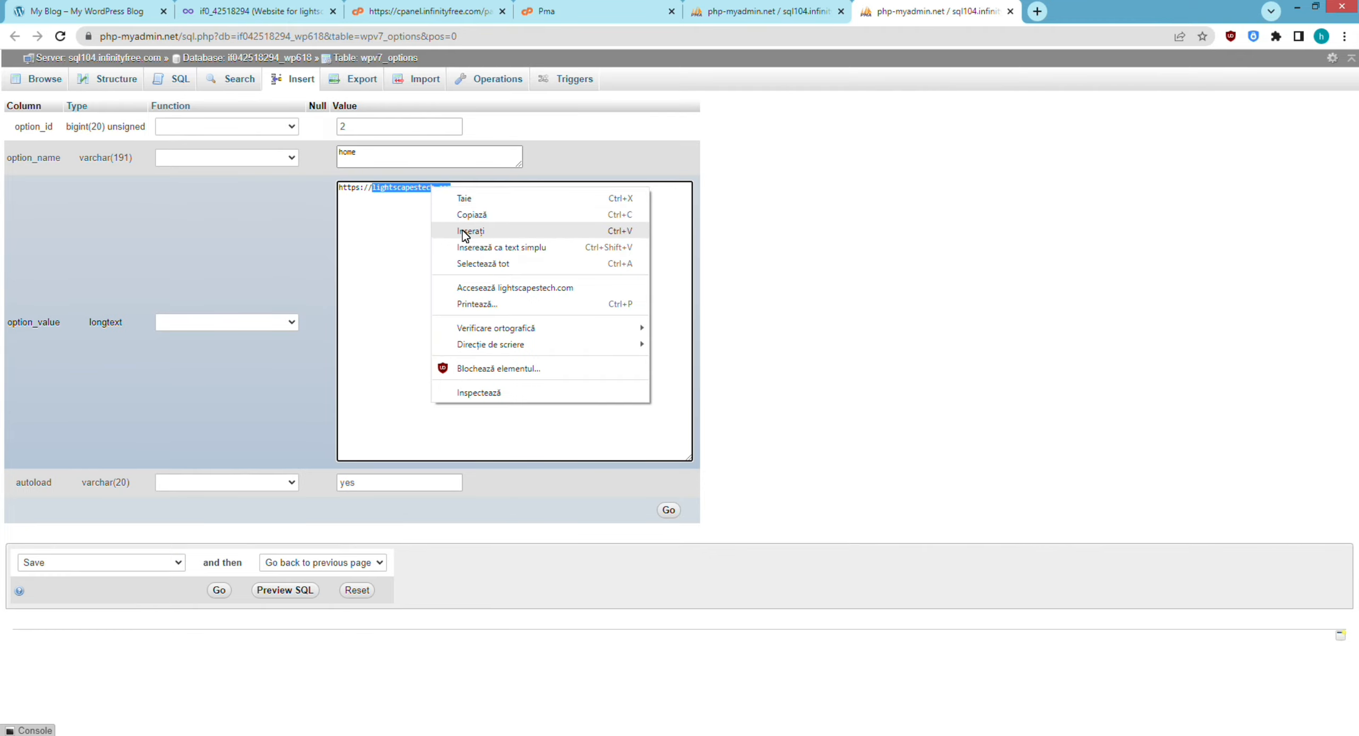
pyautogui.click(450, 230)
pyautogui.click(668, 511)
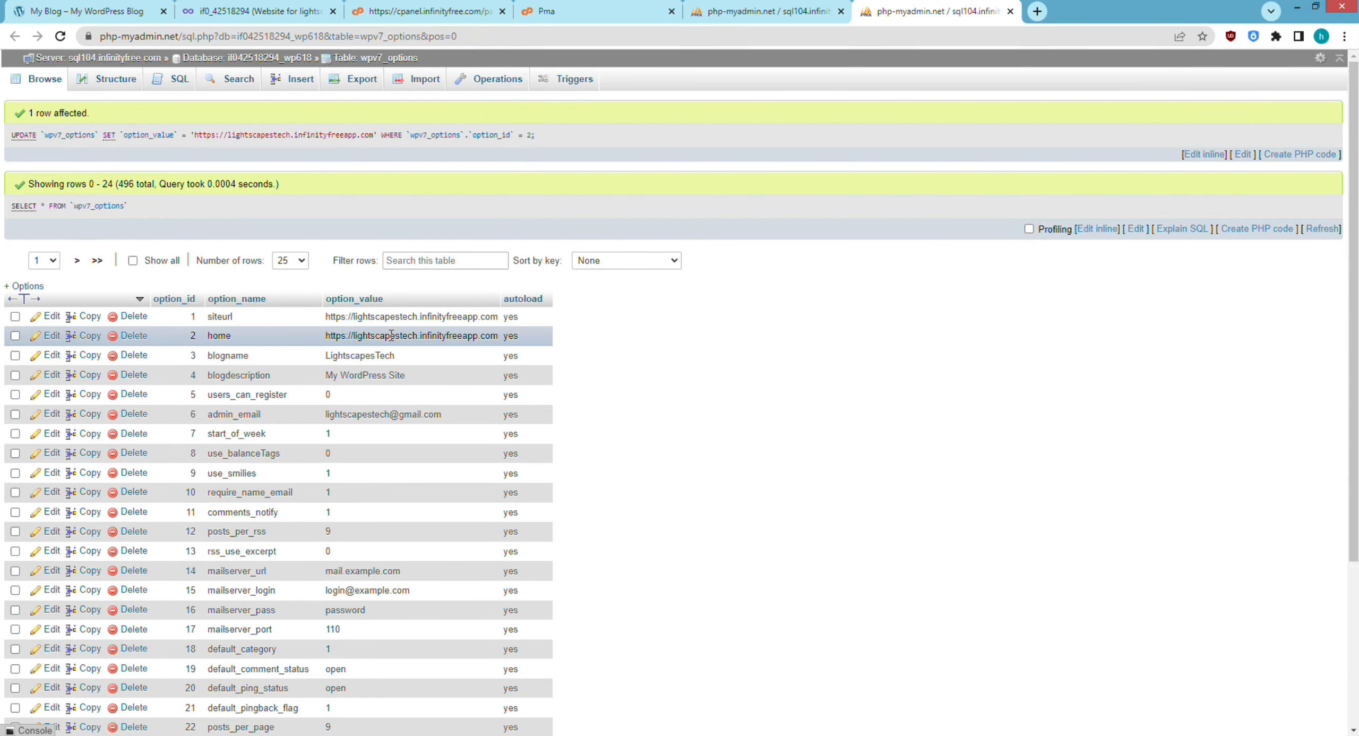
# Close the wpv7_options tab and open the Online File Manager from the InfinityFree control panel in a new tab
pyautogui.hotkey('ctrl', 'w')
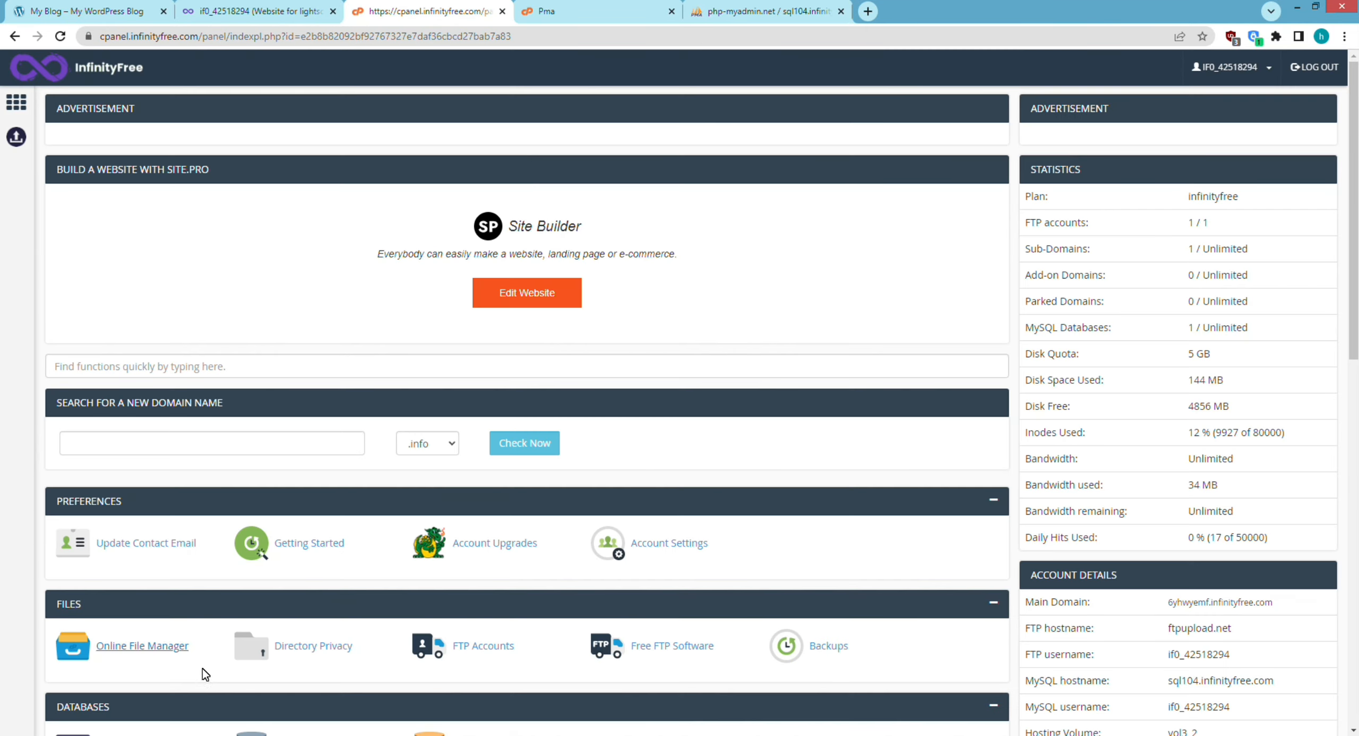
pyautogui.rightClick(163, 647)
pyautogui.click(237, 513)
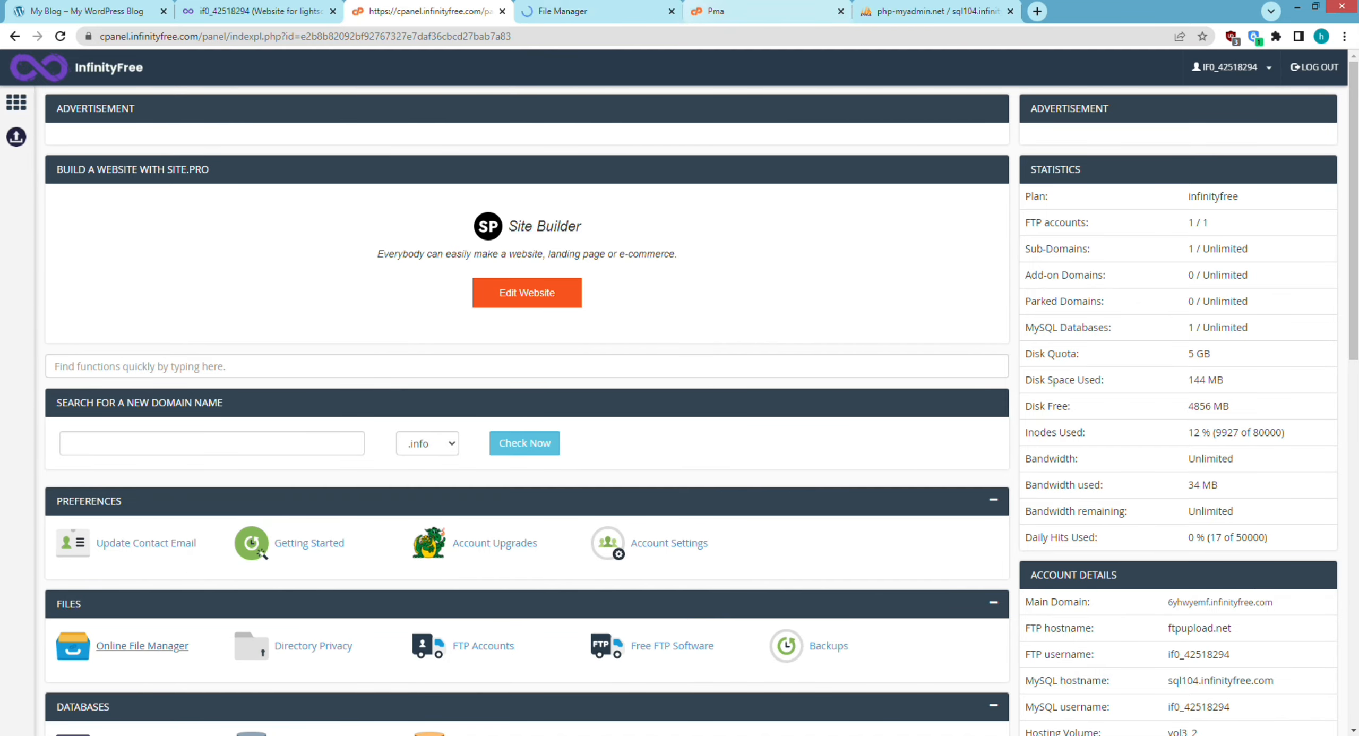
pyautogui.click(563, 11)
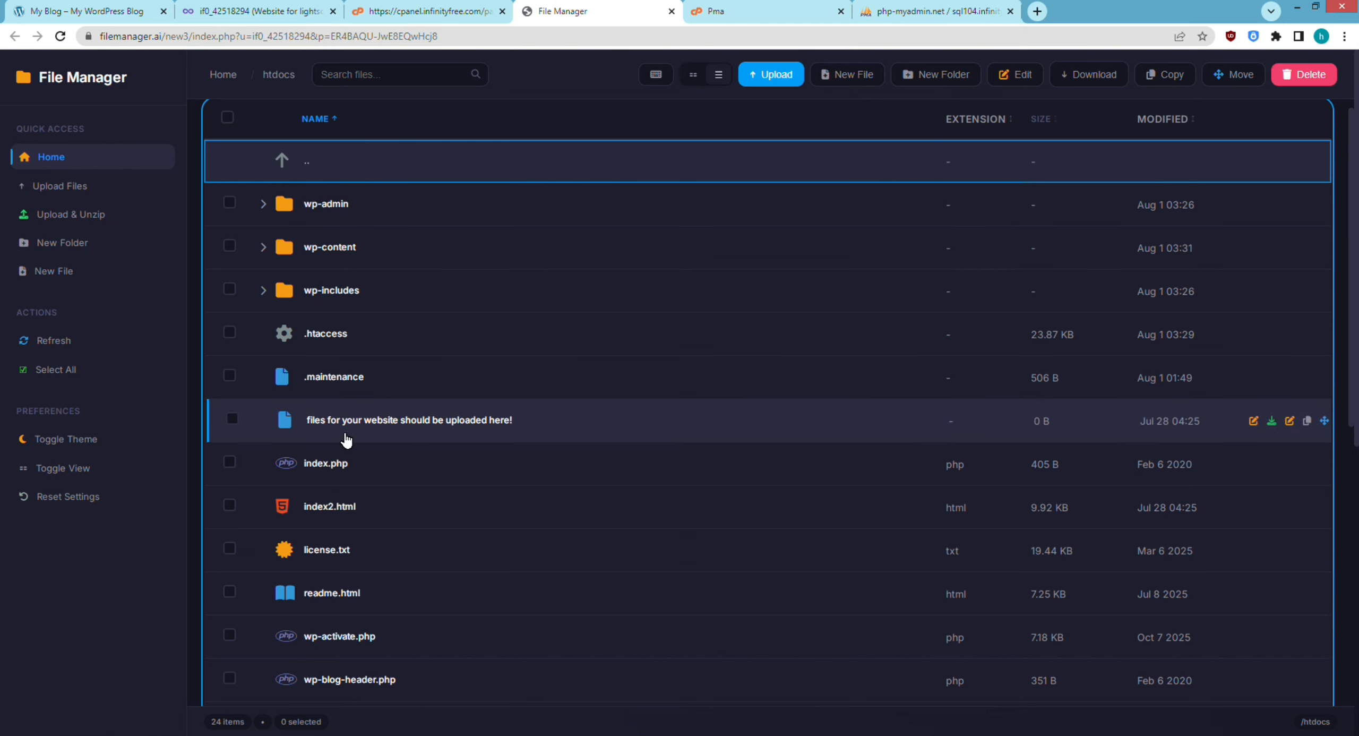
# Delete the existing wp-content folder from htdocs
pyautogui.click(231, 247)
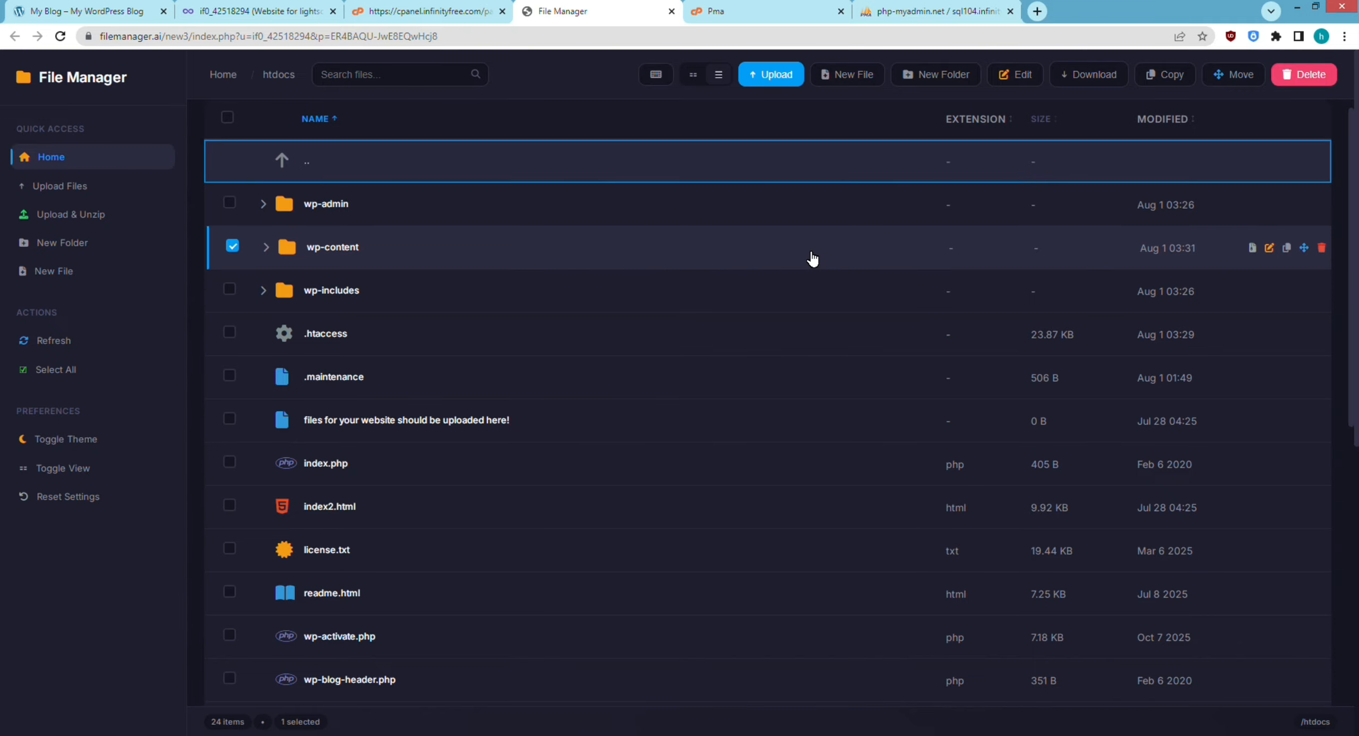
pyautogui.click(1321, 248)
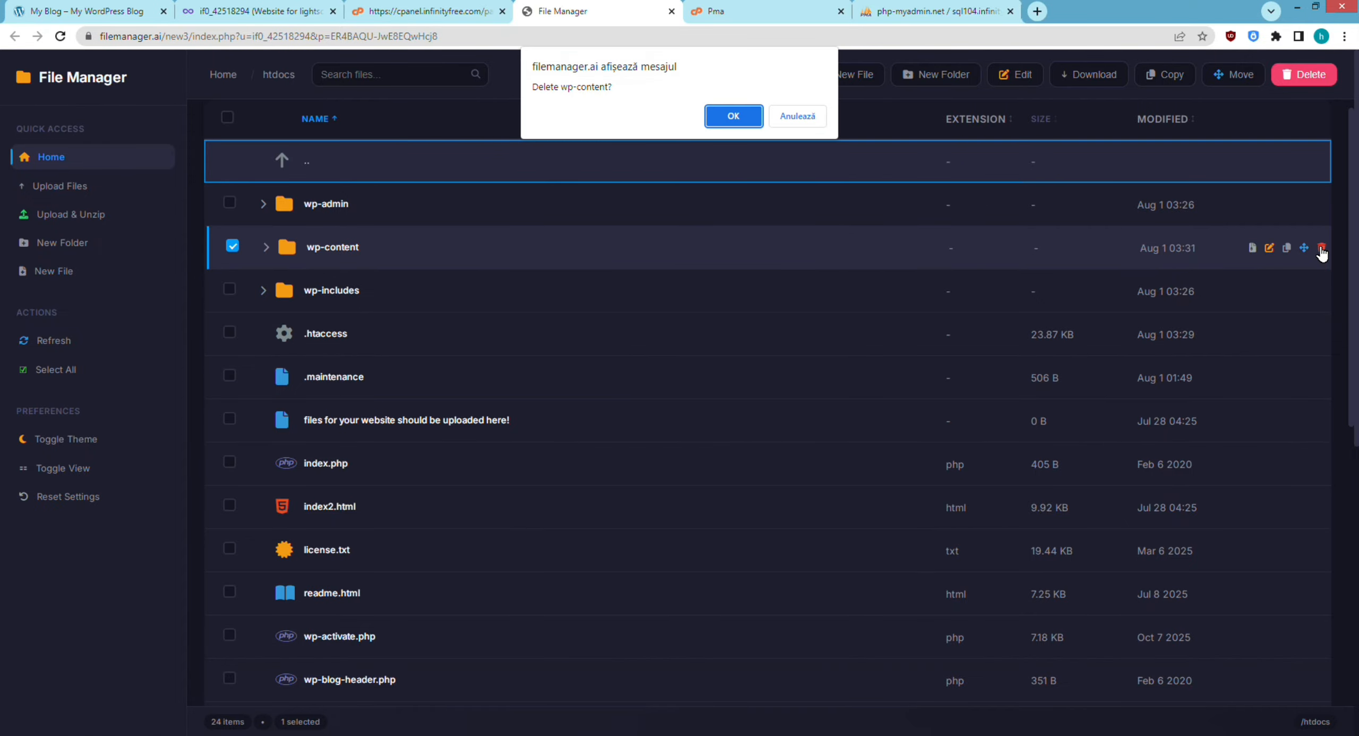
pyautogui.click(732, 116)
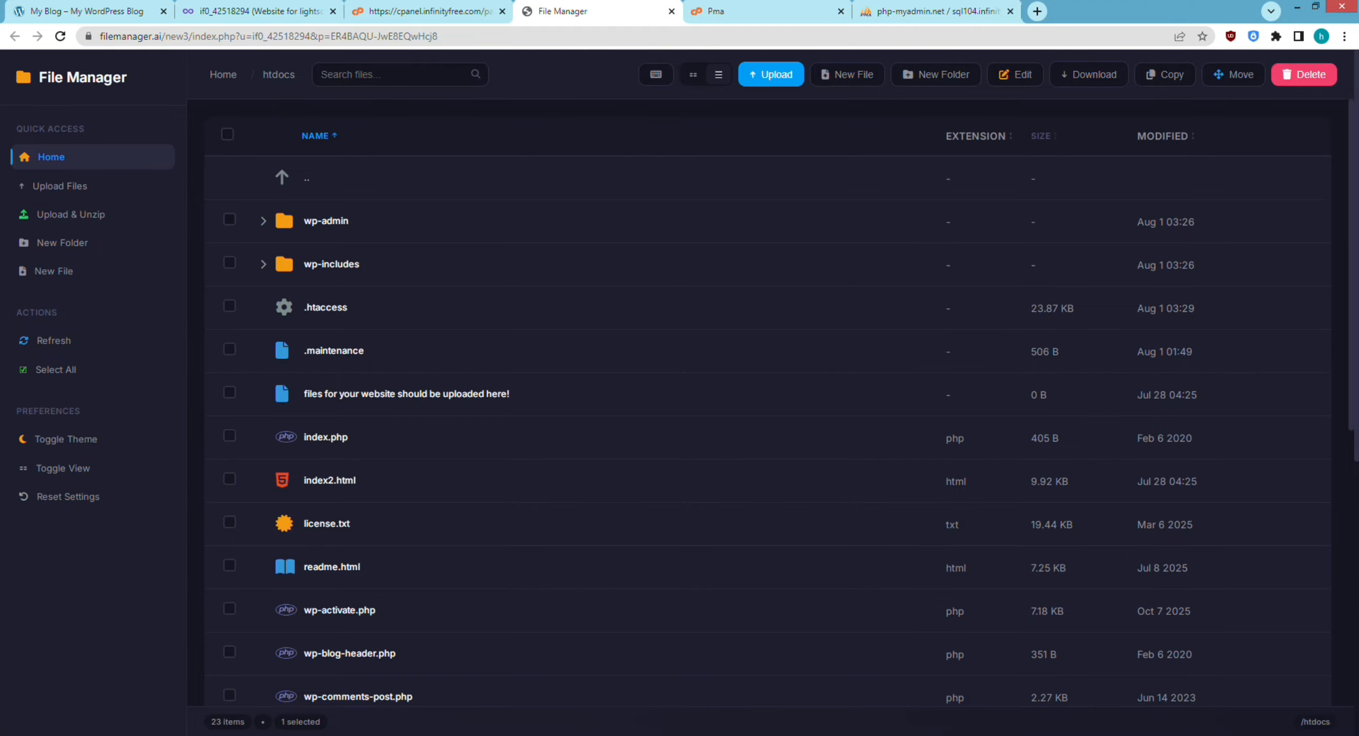
# Upload wp-content.zip from Downloads with the Zip & Extract upload type, extracting it into the current htdocs directory
pyautogui.click(773, 77)
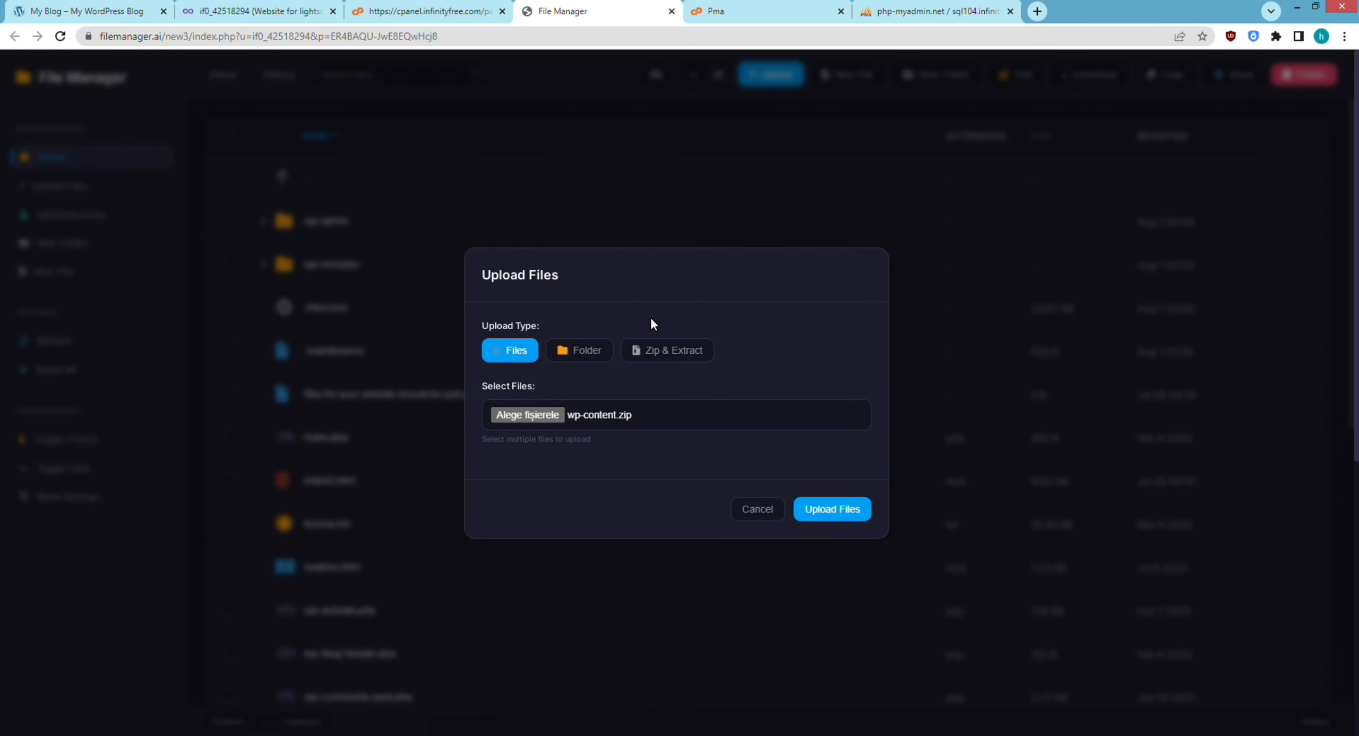
pyautogui.click(666, 351)
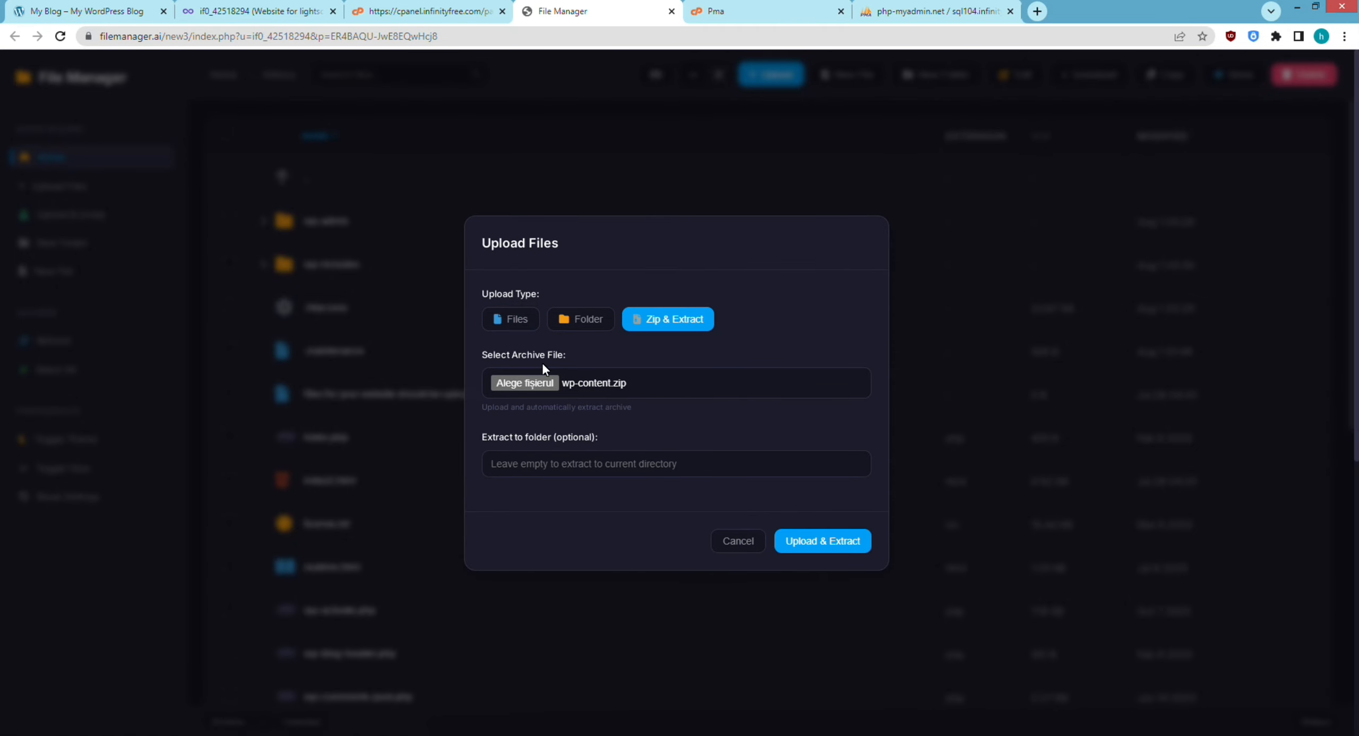
pyautogui.click(514, 384)
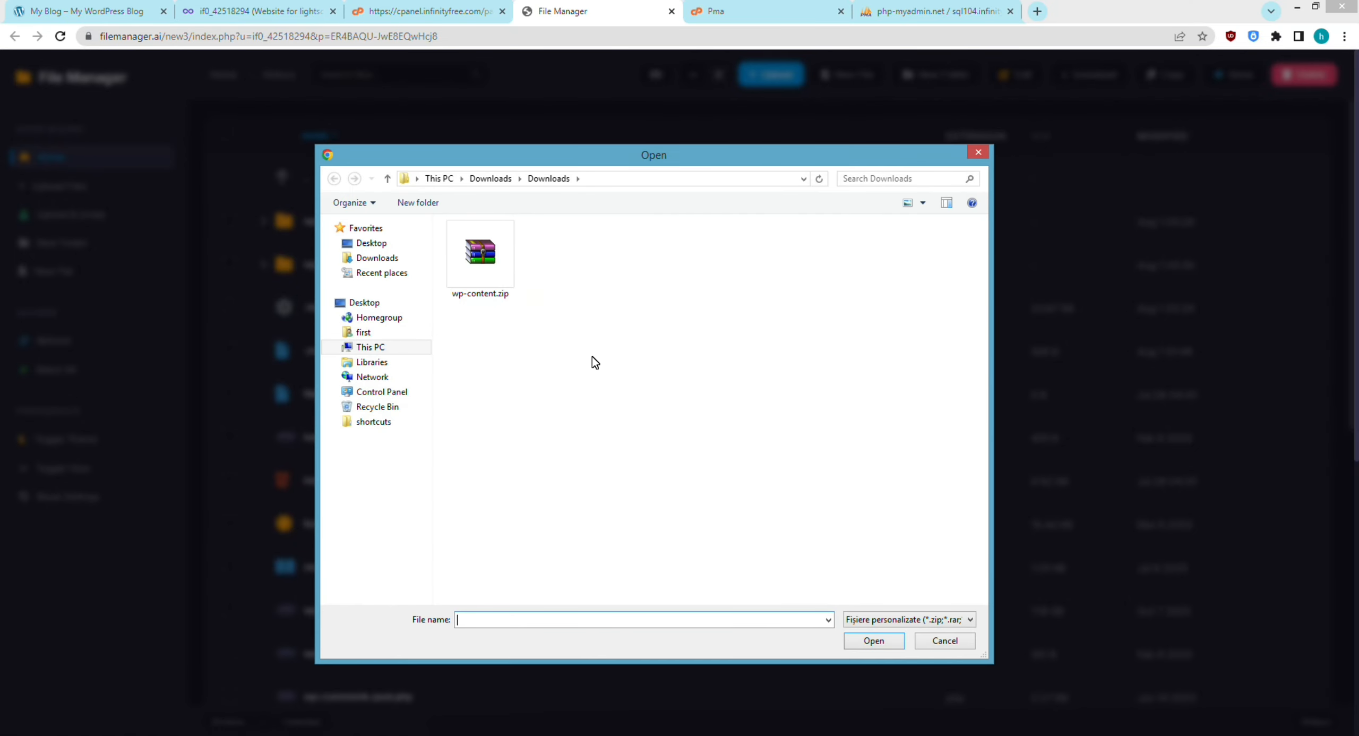
pyautogui.click(493, 274)
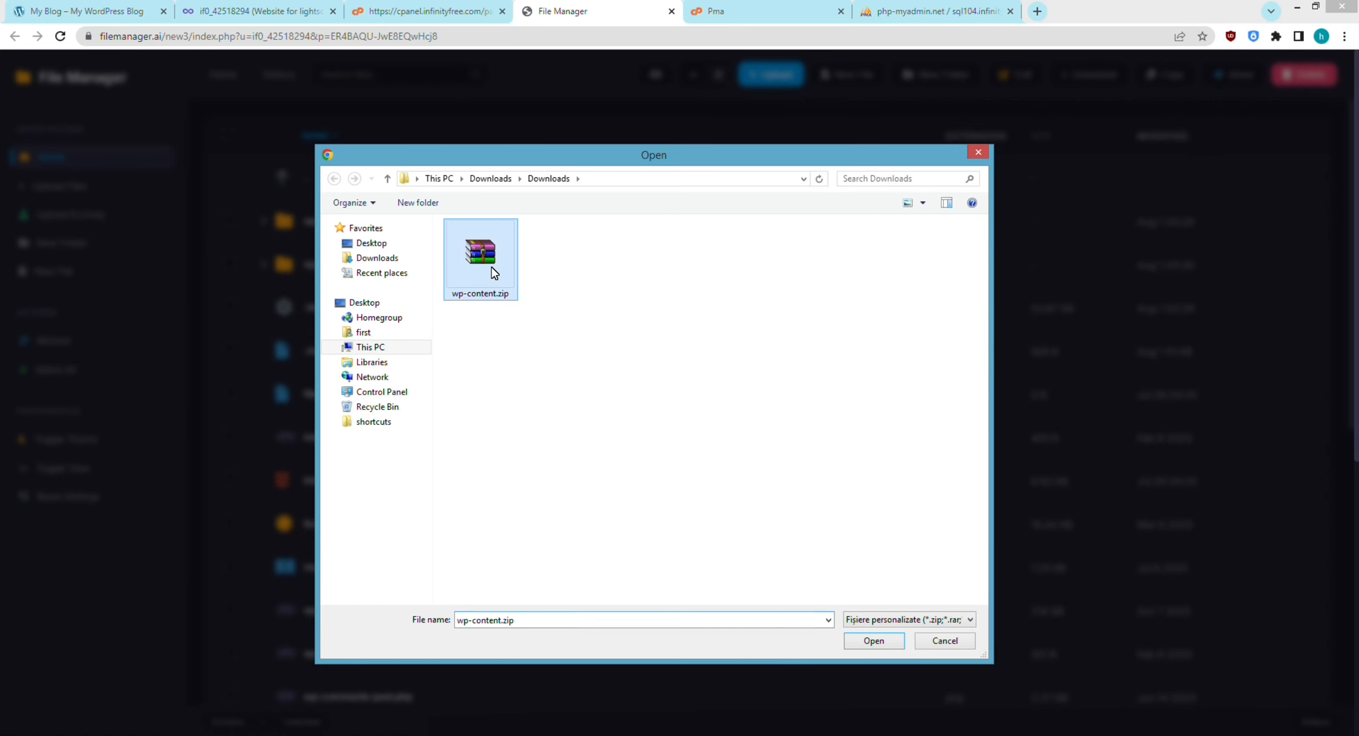
pyautogui.click(873, 640)
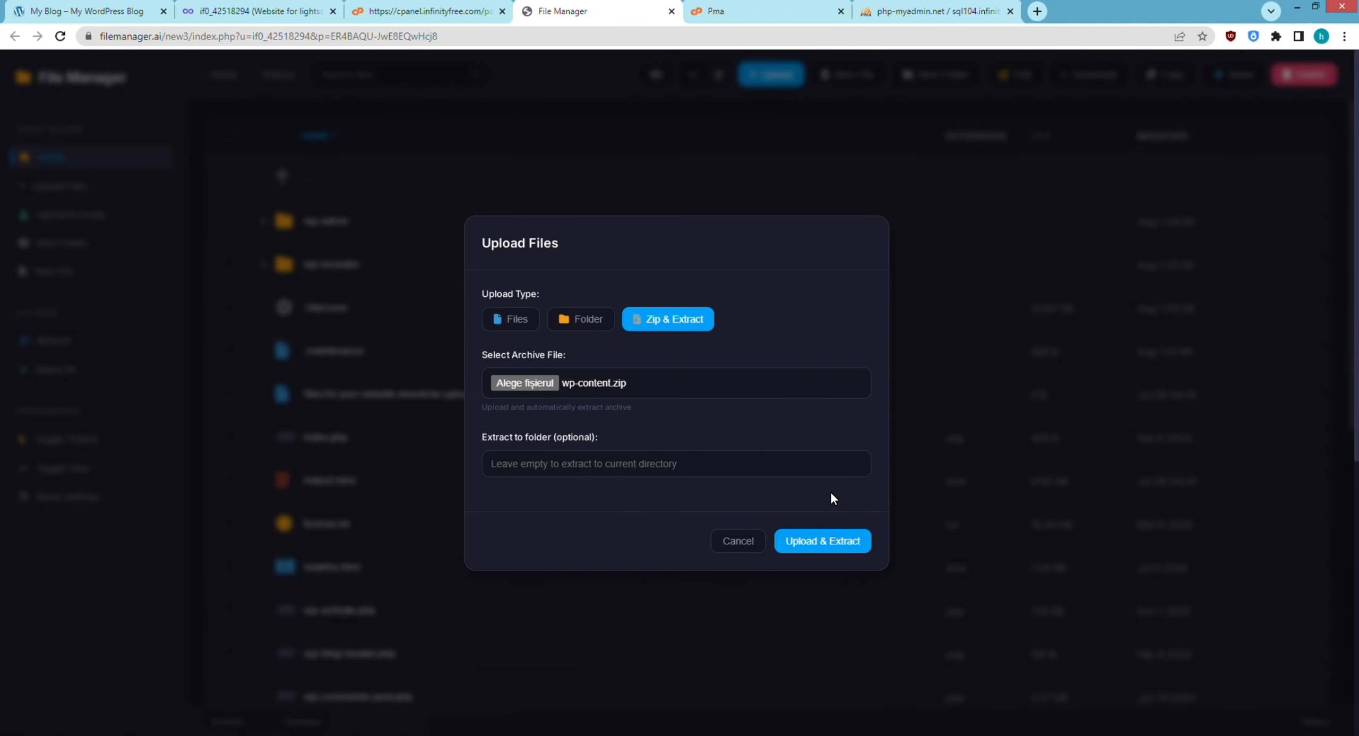
pyautogui.click(822, 540)
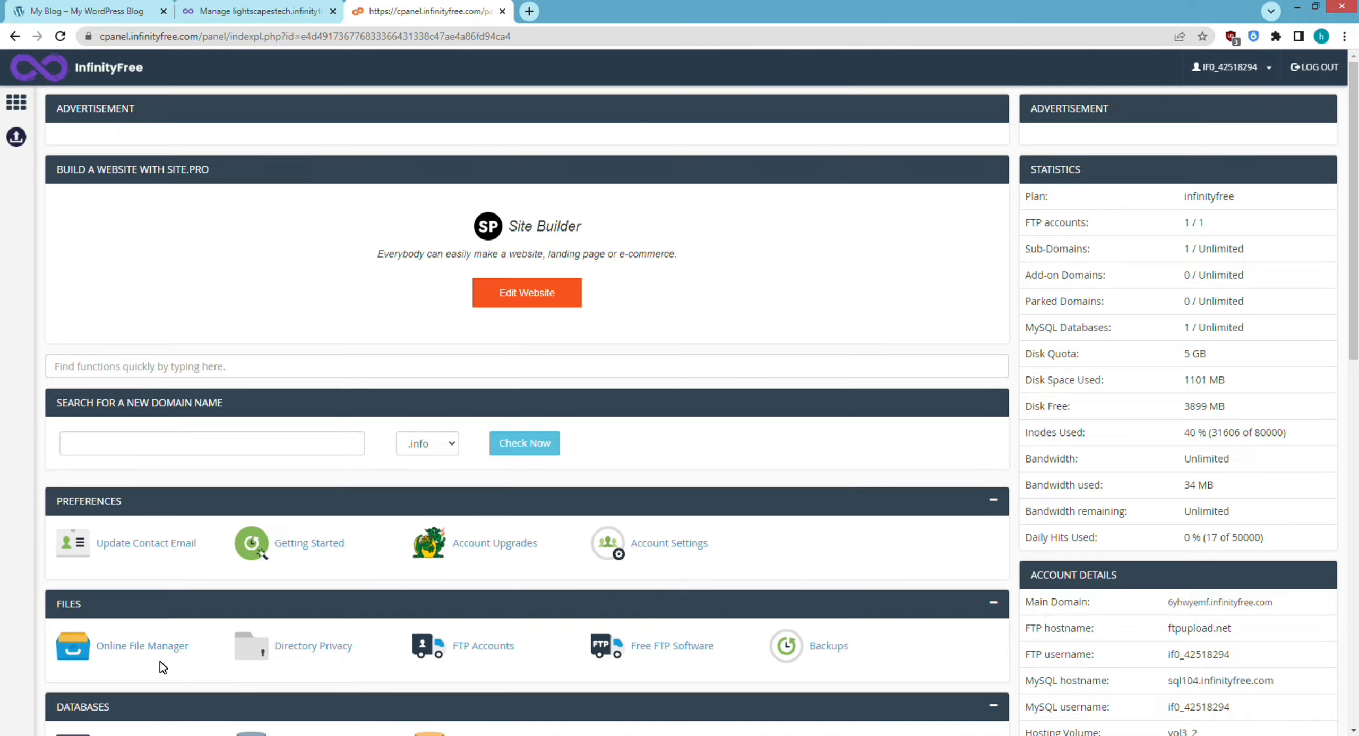
# Open the Online File Manager from the InfinityFree control panel in a new tab and switch to it
pyautogui.rightClick(144, 647)
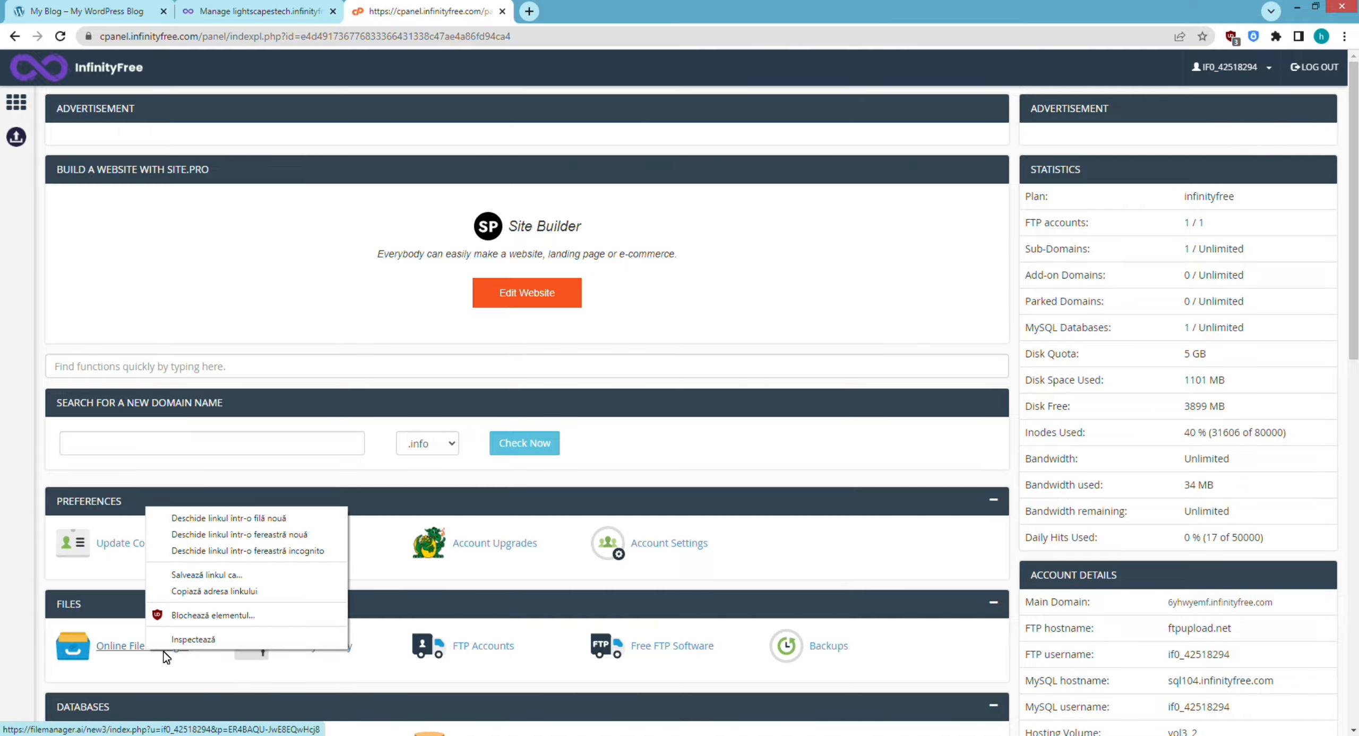
pyautogui.click(195, 515)
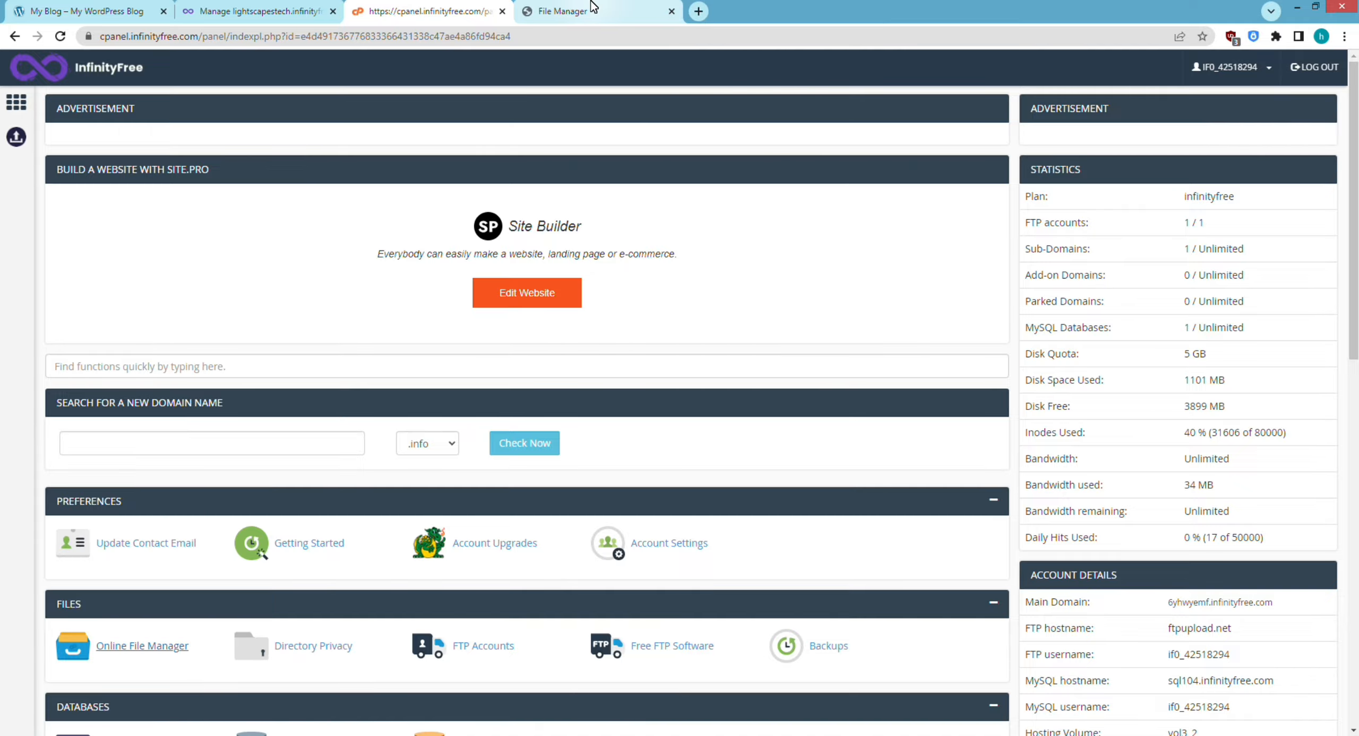
pyautogui.click(593, 7)
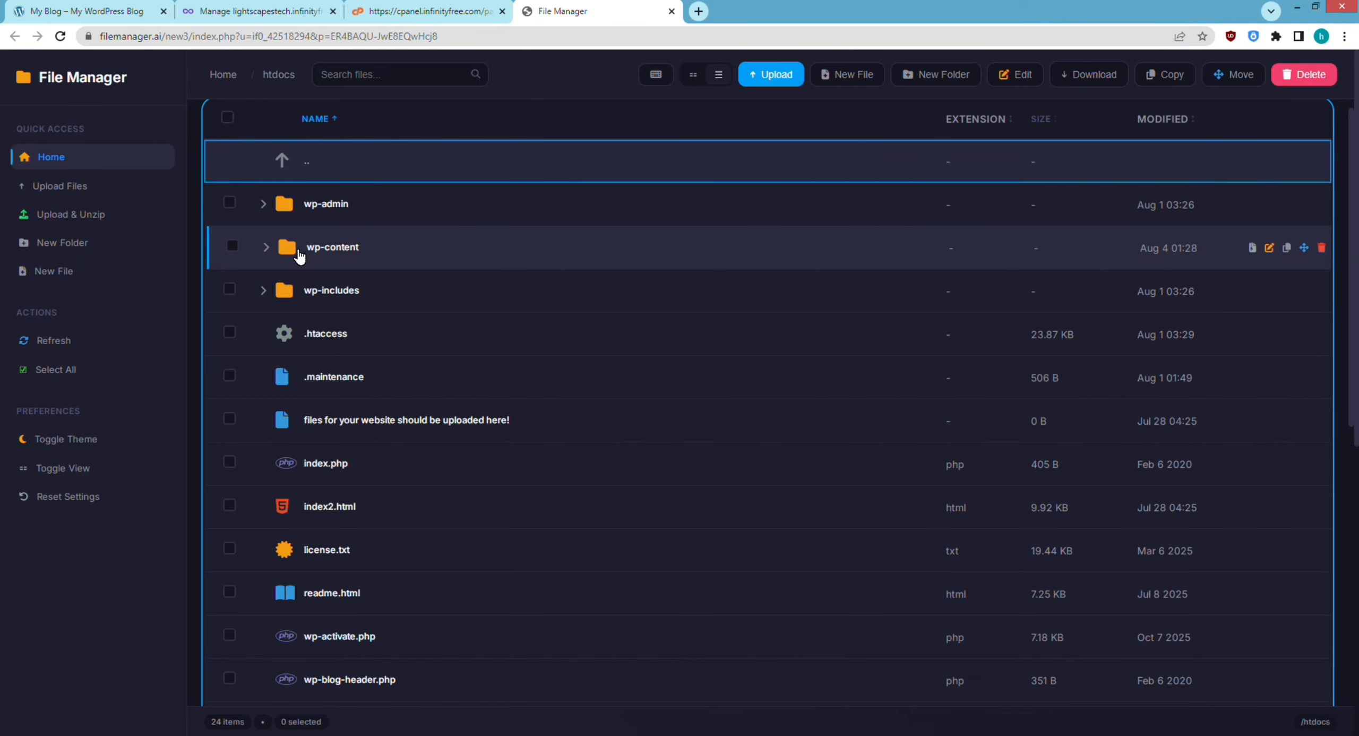
# Check the contents of the plugins and themes folders inside the extracted wp-content folder, returning to htdocs
pyautogui.click(289, 252)
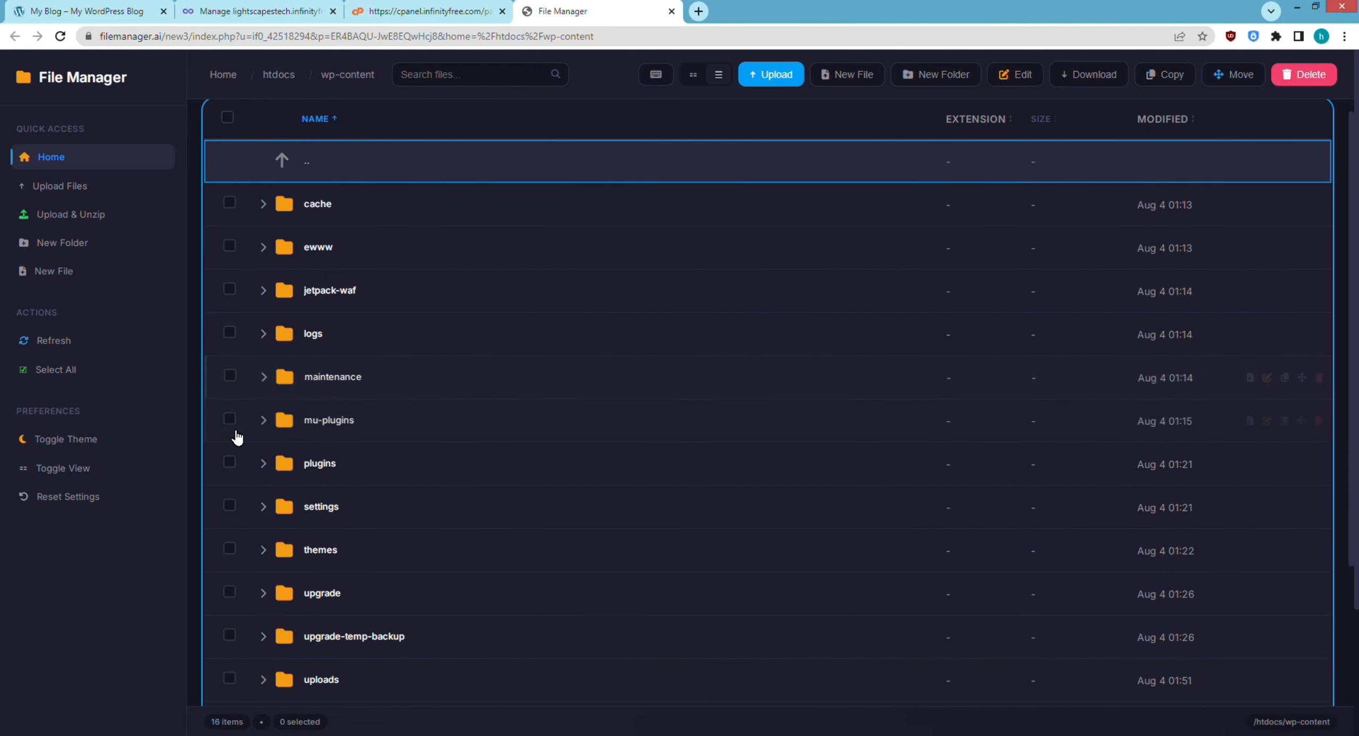
pyautogui.click(289, 471)
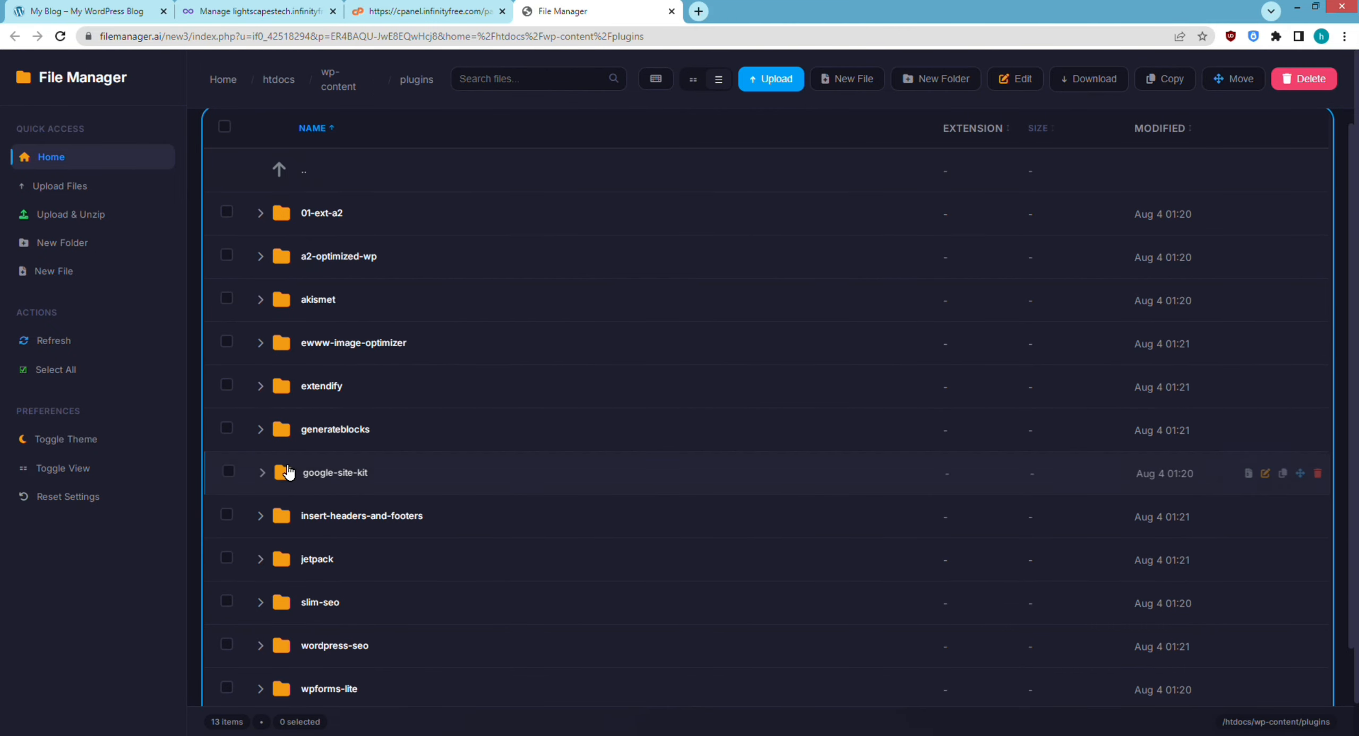
pyautogui.click(281, 174)
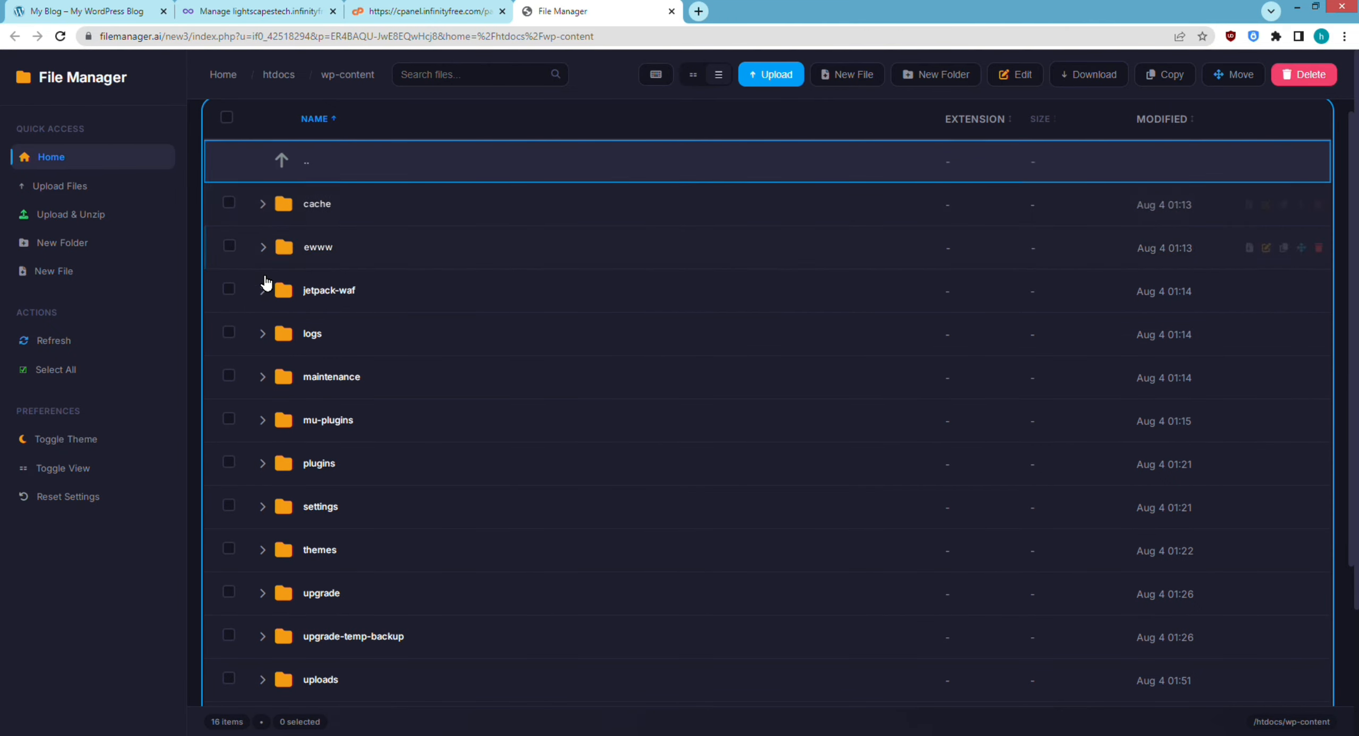
pyautogui.click(292, 558)
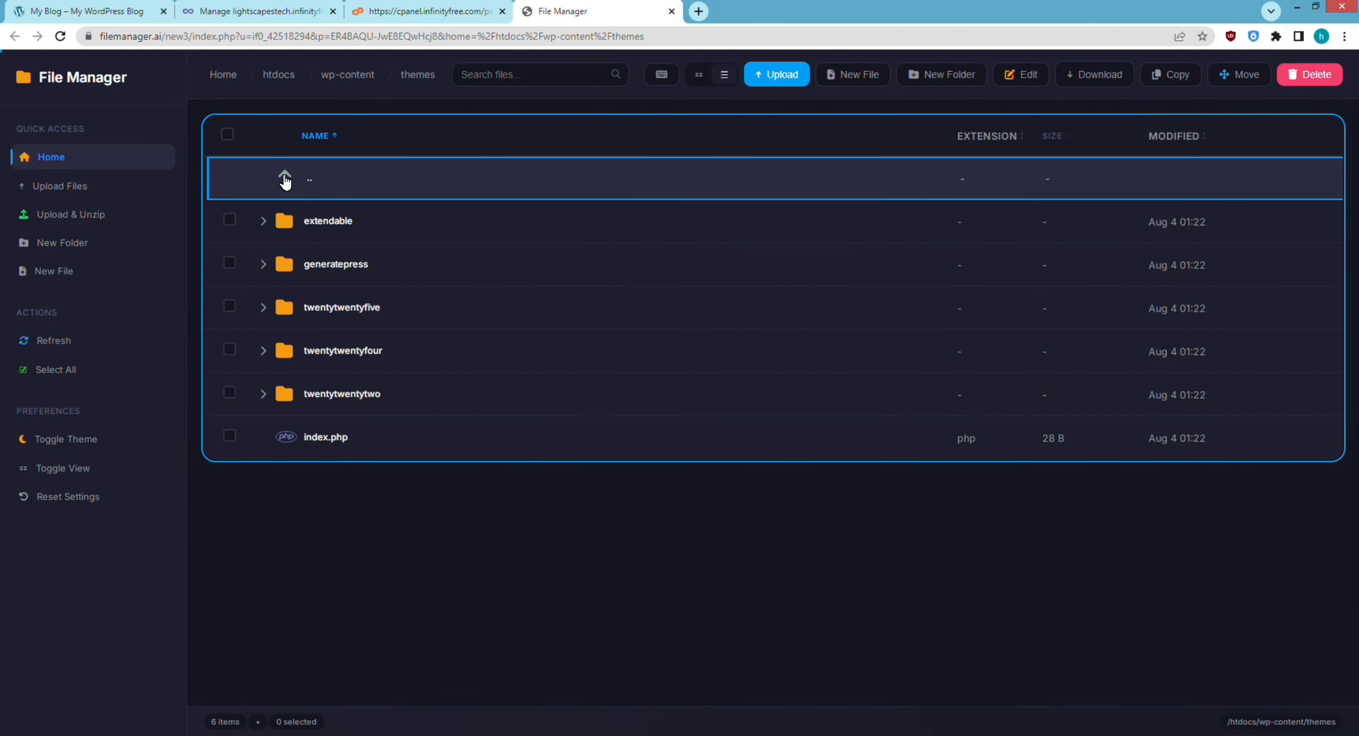
pyautogui.click(285, 178)
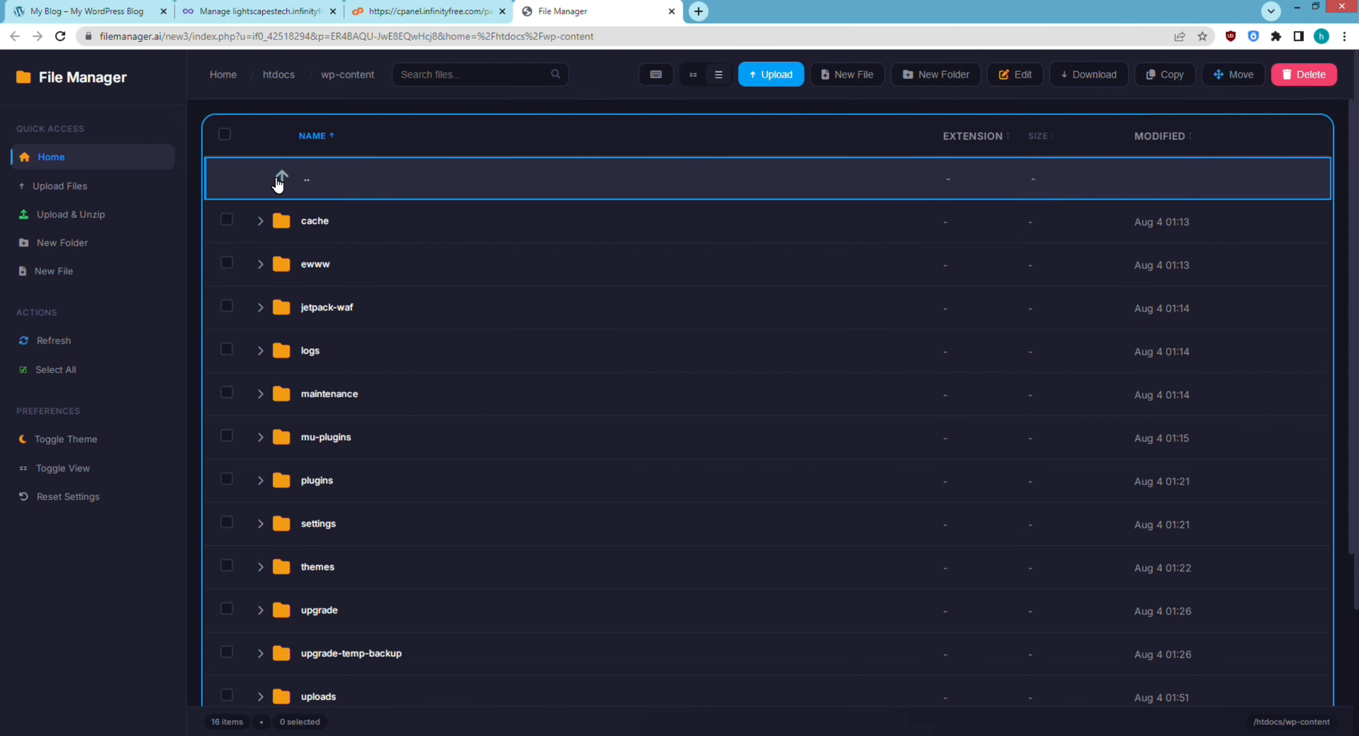
pyautogui.click(279, 183)
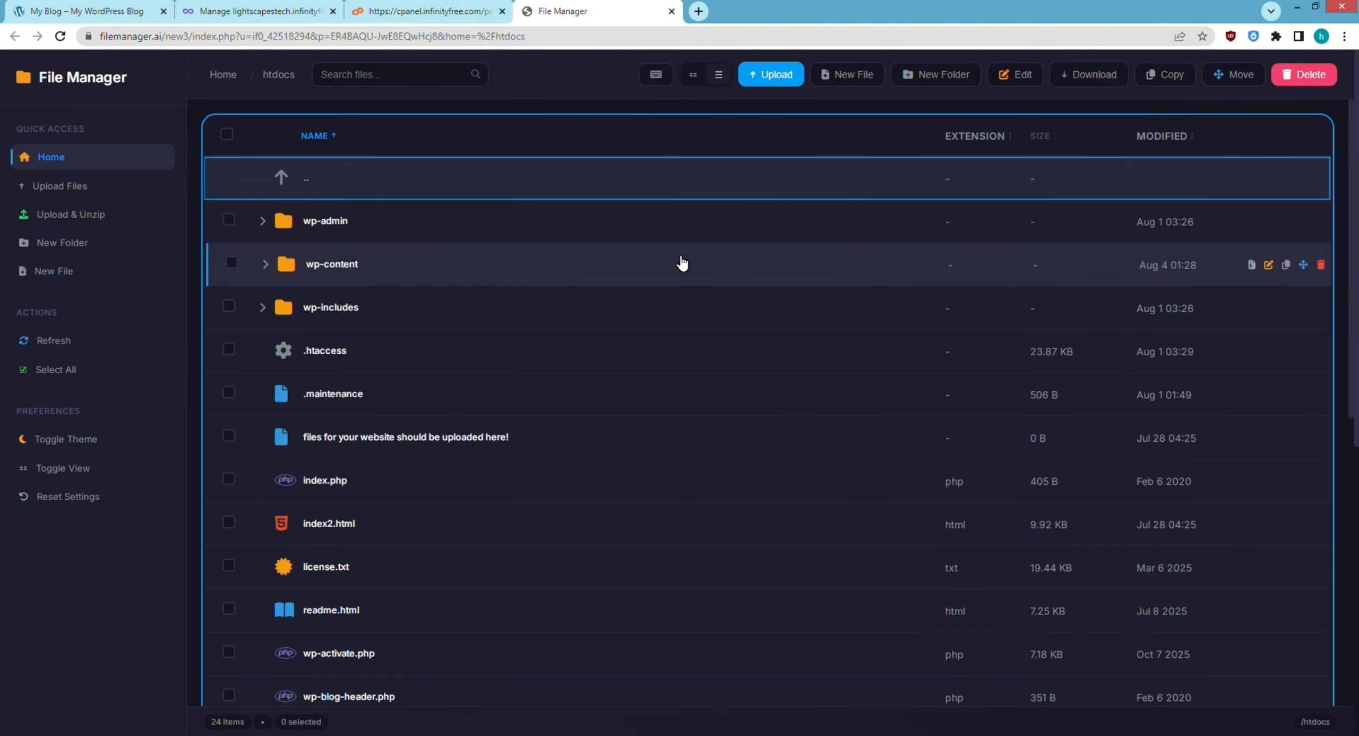
# Rename the existing wp-config.php file in htdocs as wp-config-0.php
pyautogui.scroll(-3, 702, 475)
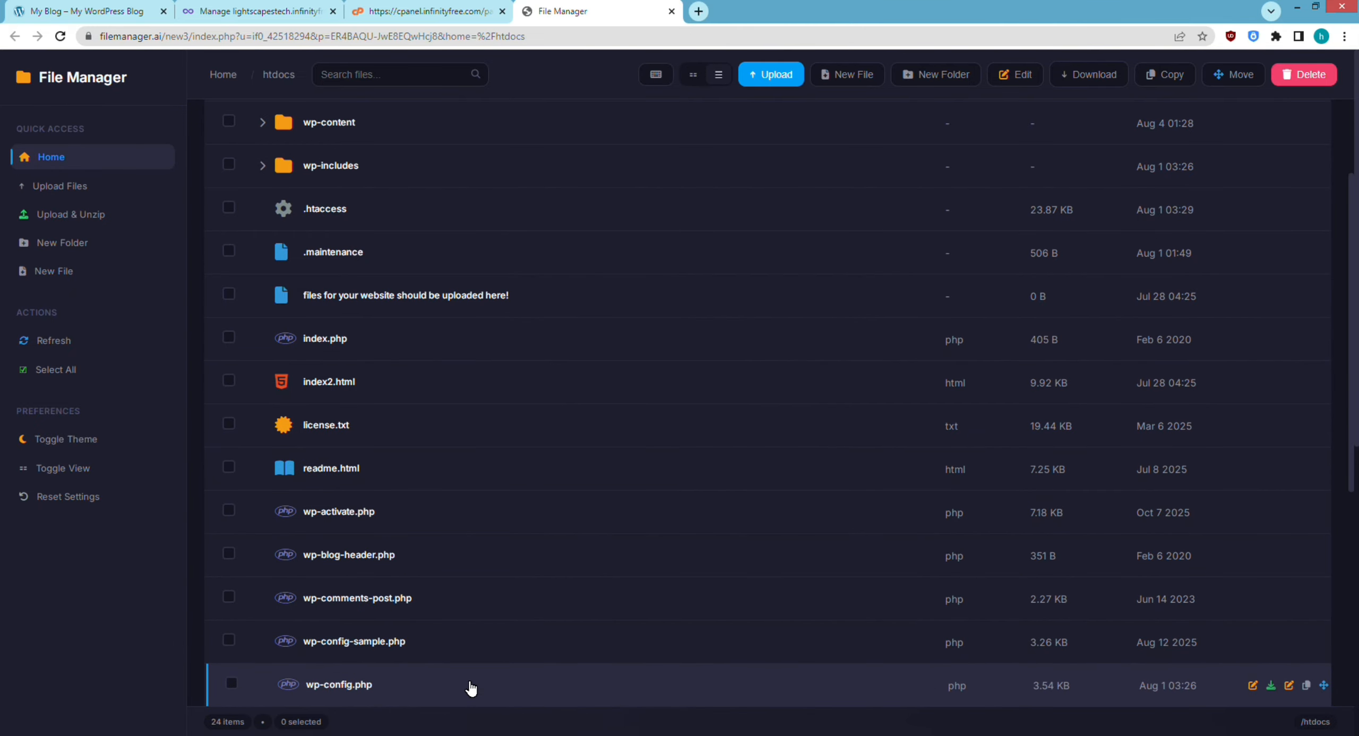
pyautogui.rightClick(471, 688)
pyautogui.click(511, 596)
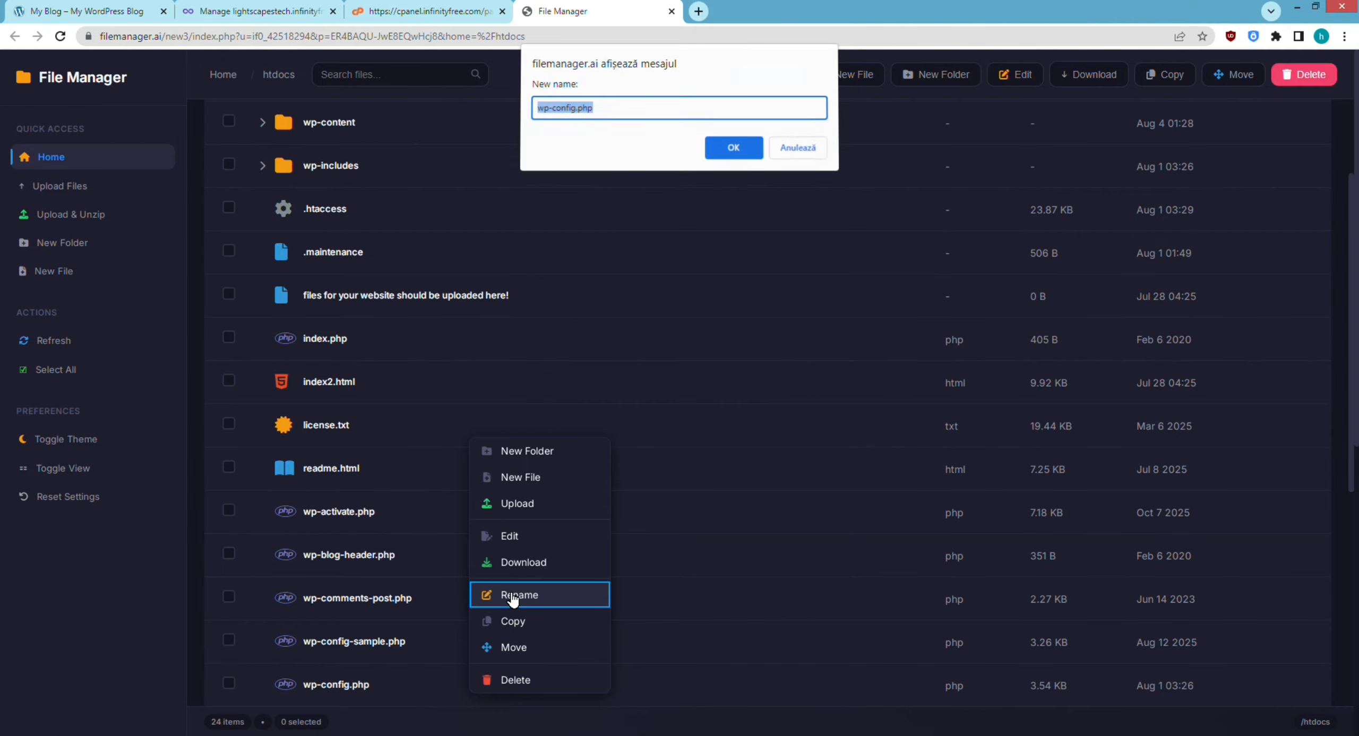
pyautogui.click(577, 111)
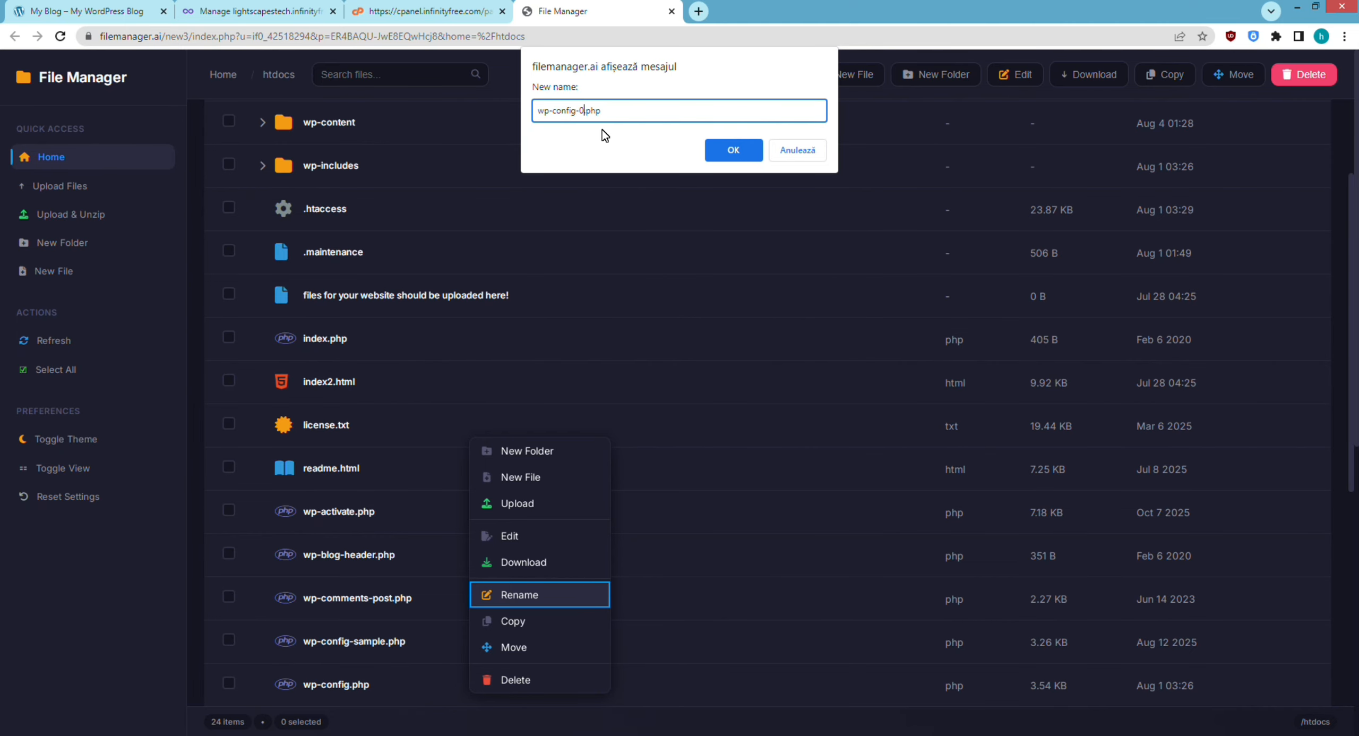
pyautogui.click(731, 151)
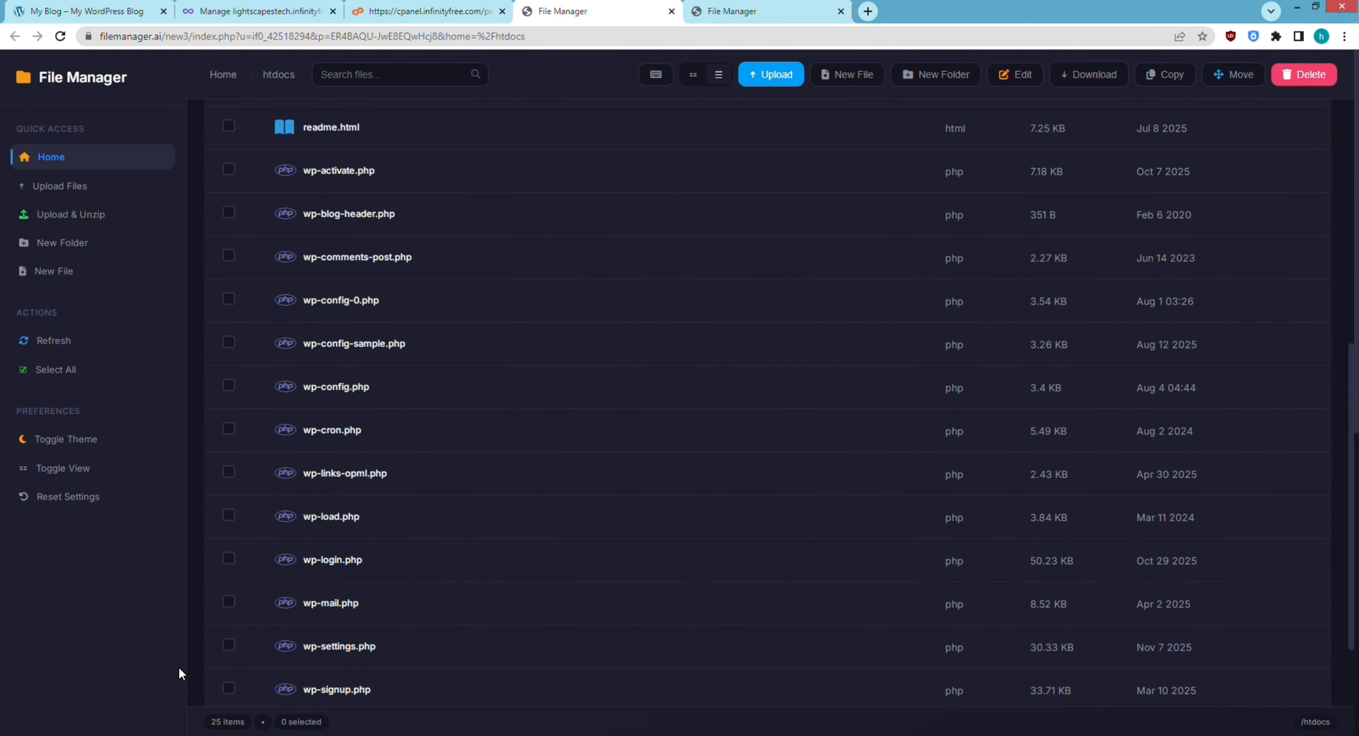
# Open wp-config-0.php in the file editor and view its database settings
pyautogui.rightClick(615, 302)
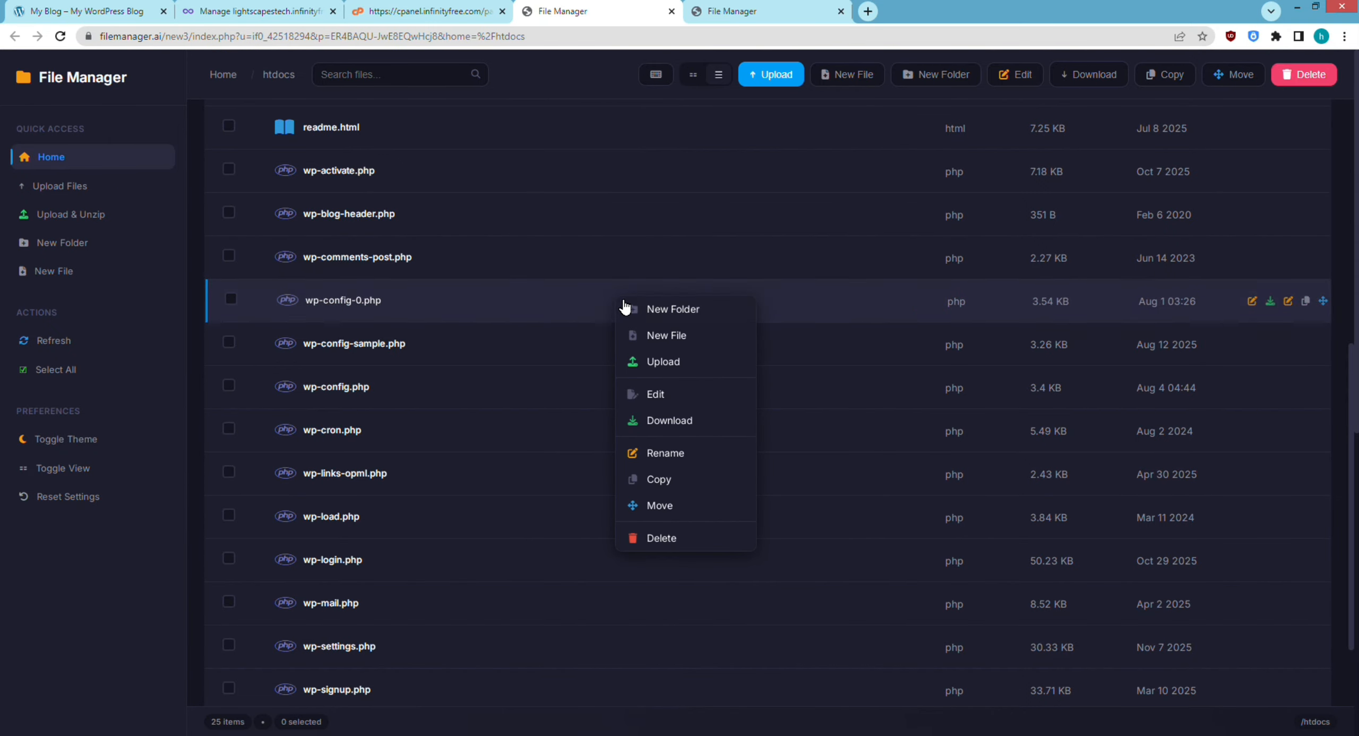
pyautogui.click(654, 396)
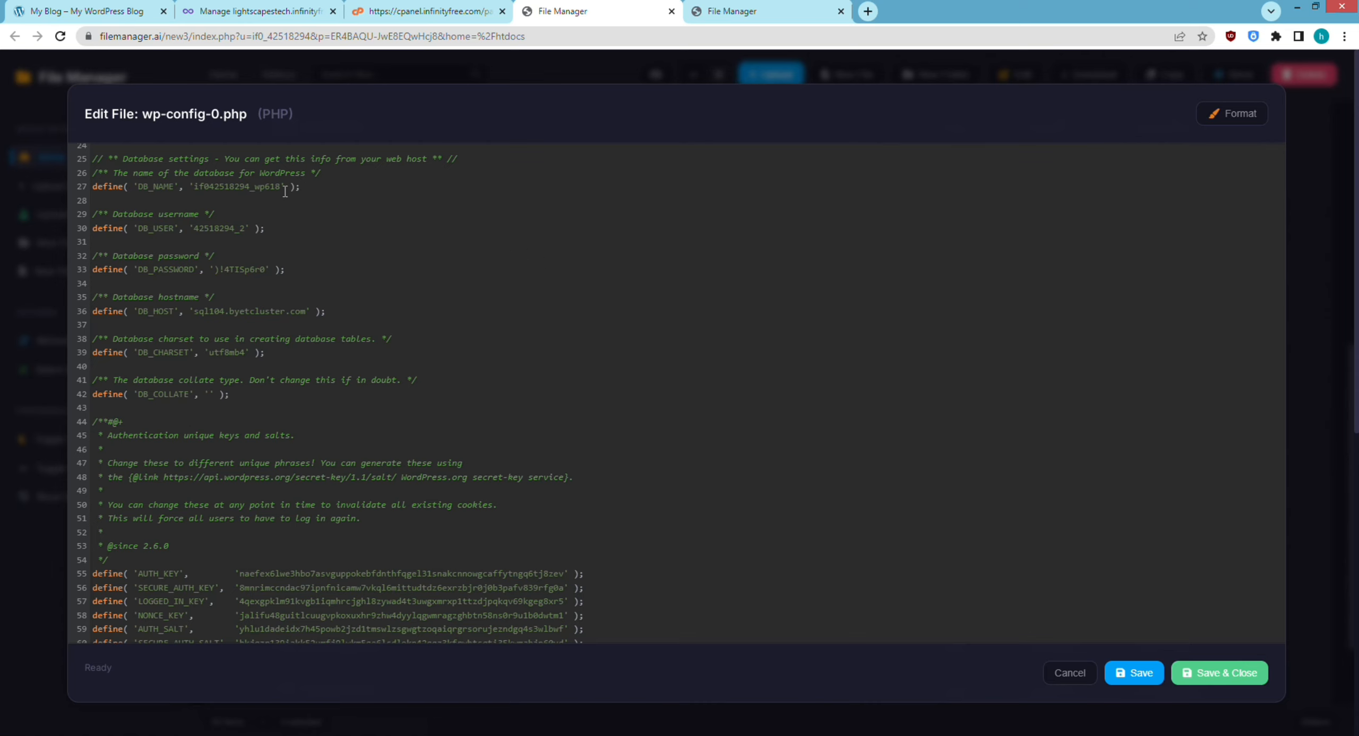
pyautogui.middleClick(775, 8)
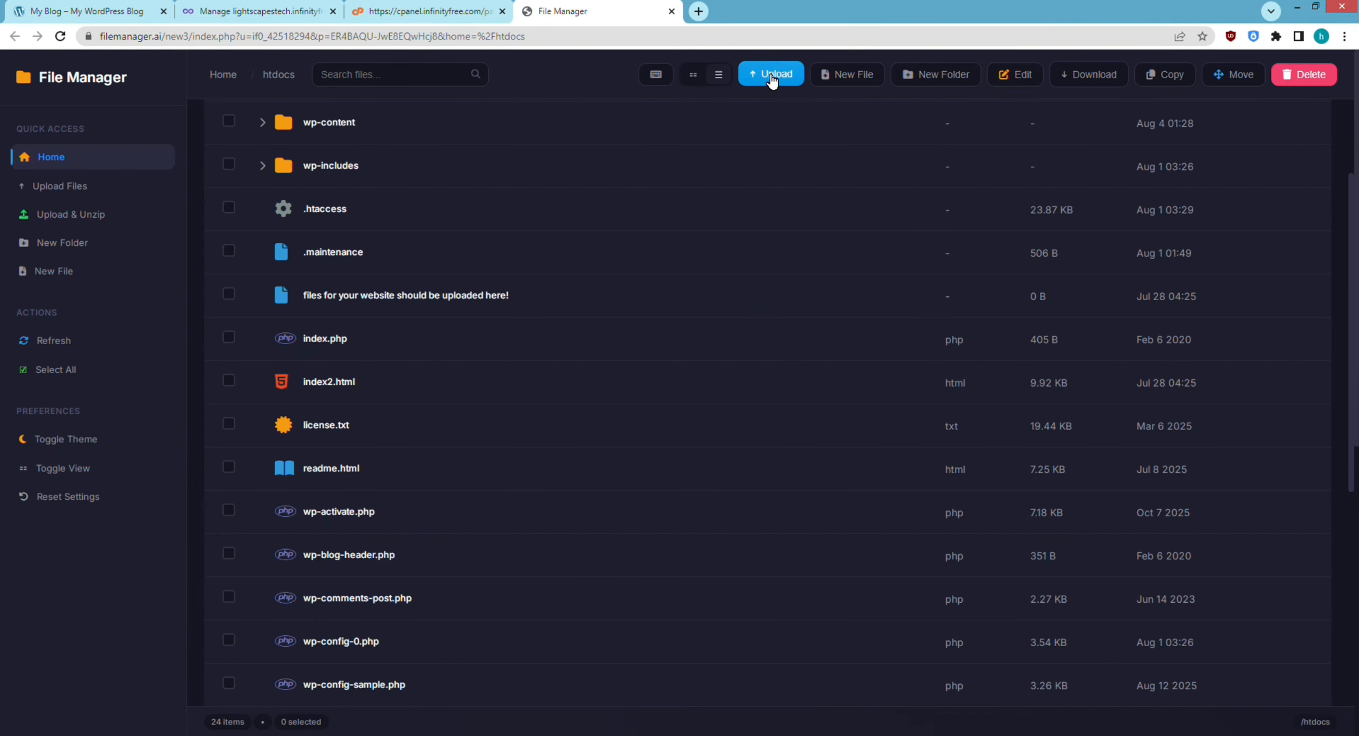
# Upload wp-config.php from Downloads into htdocs with the Files upload type
pyautogui.click(771, 75)
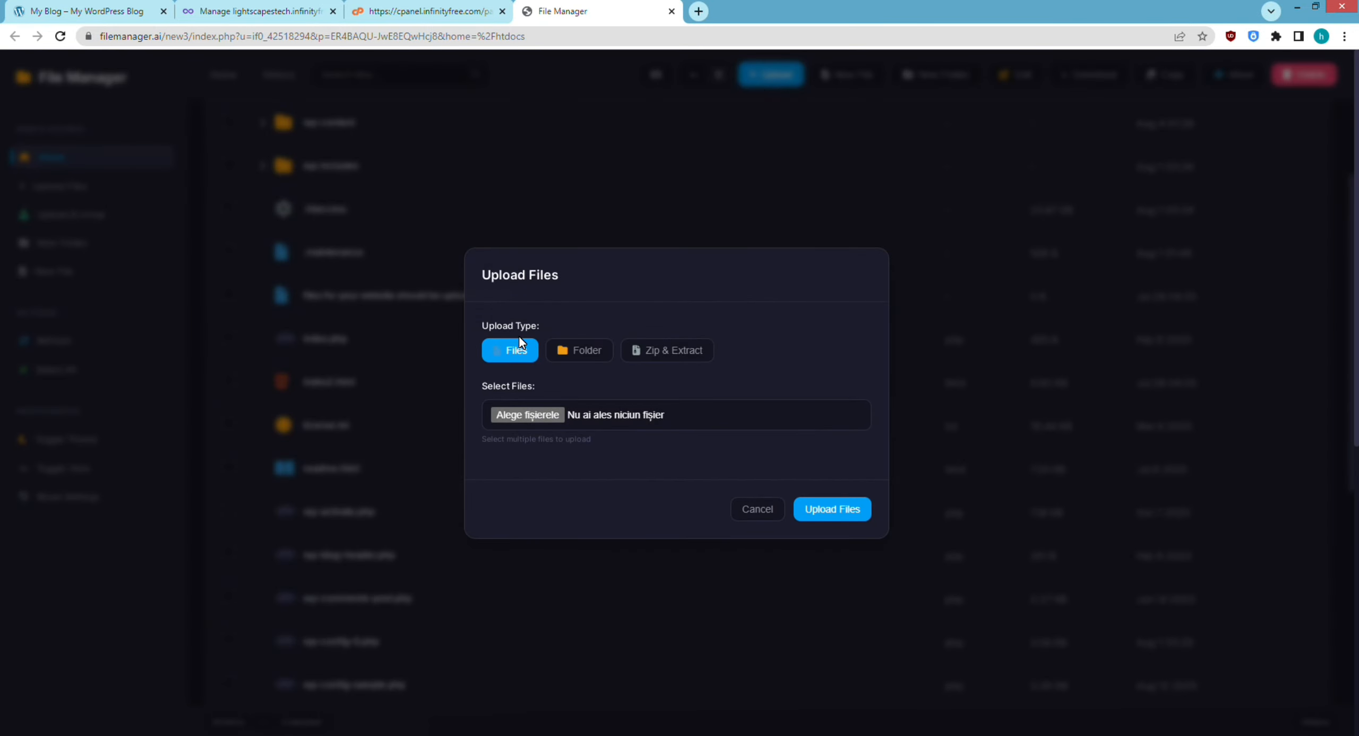
pyautogui.click(512, 414)
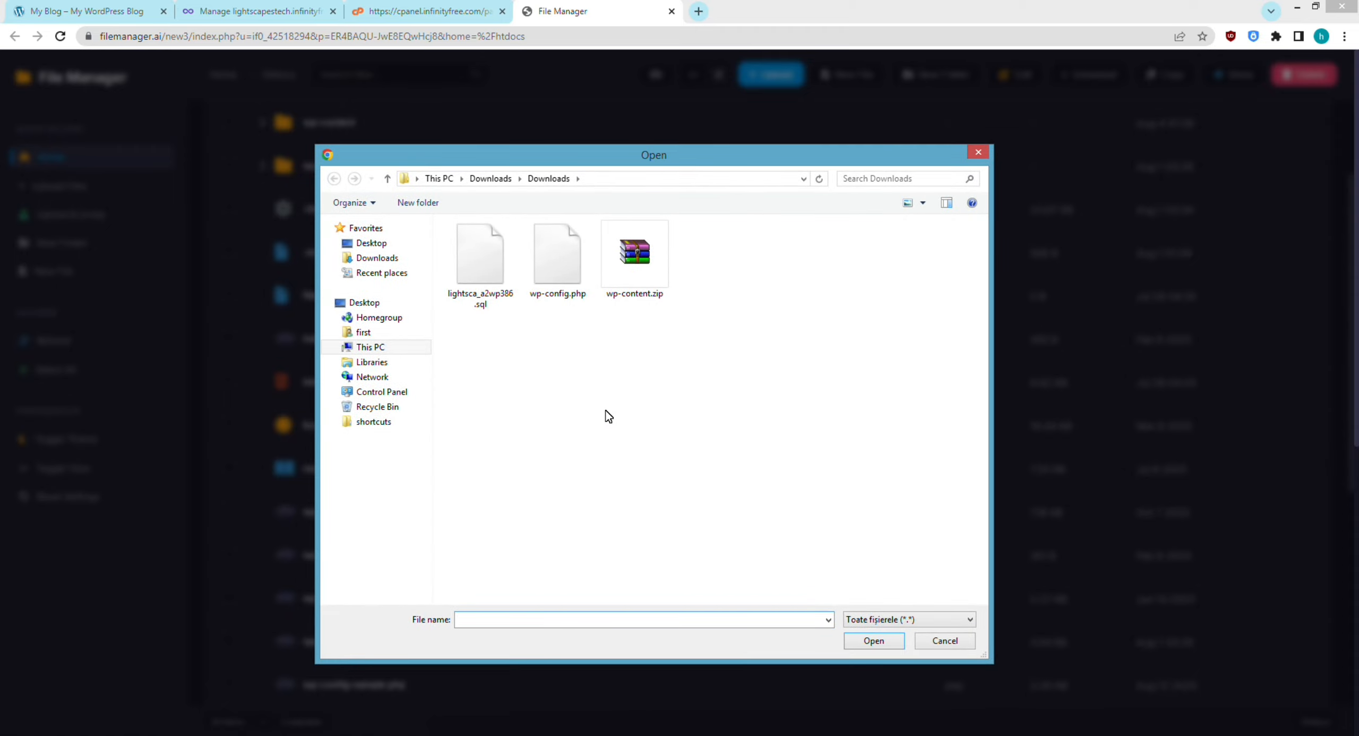
pyautogui.click(554, 253)
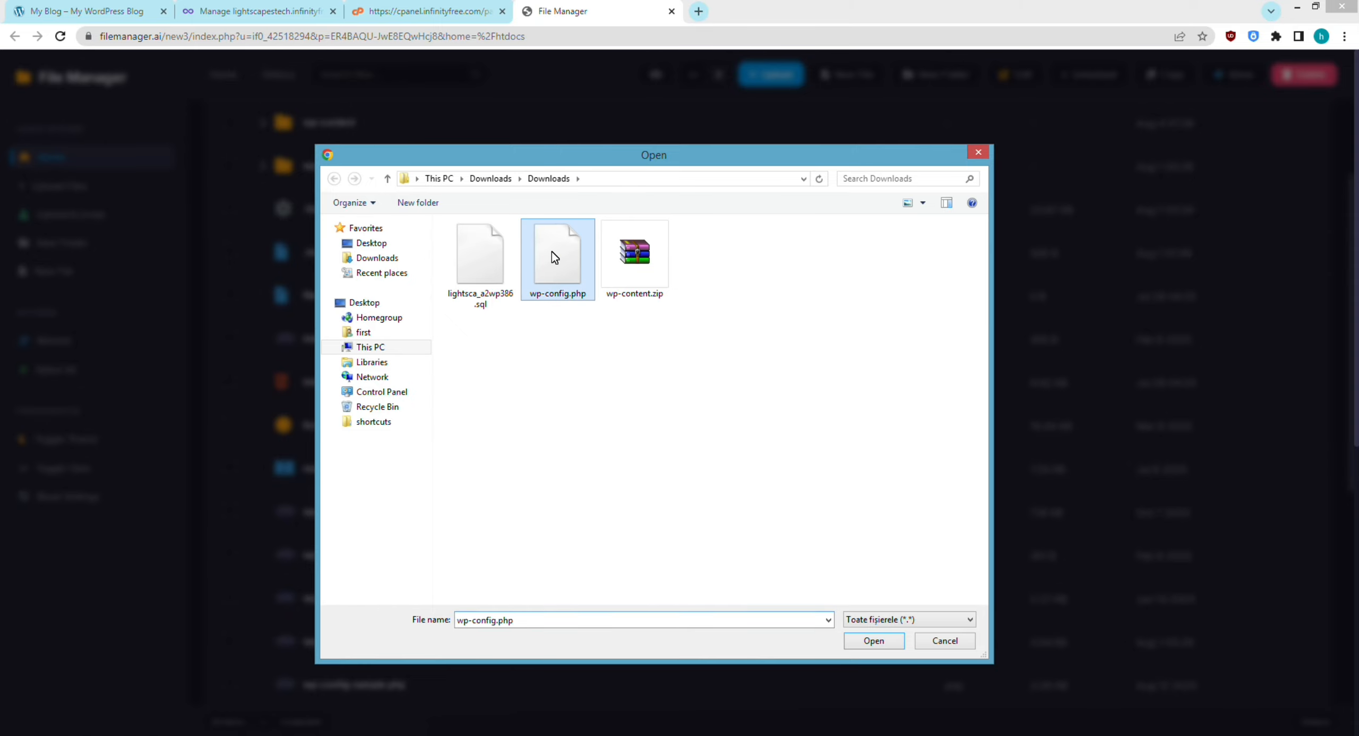
pyautogui.click(865, 641)
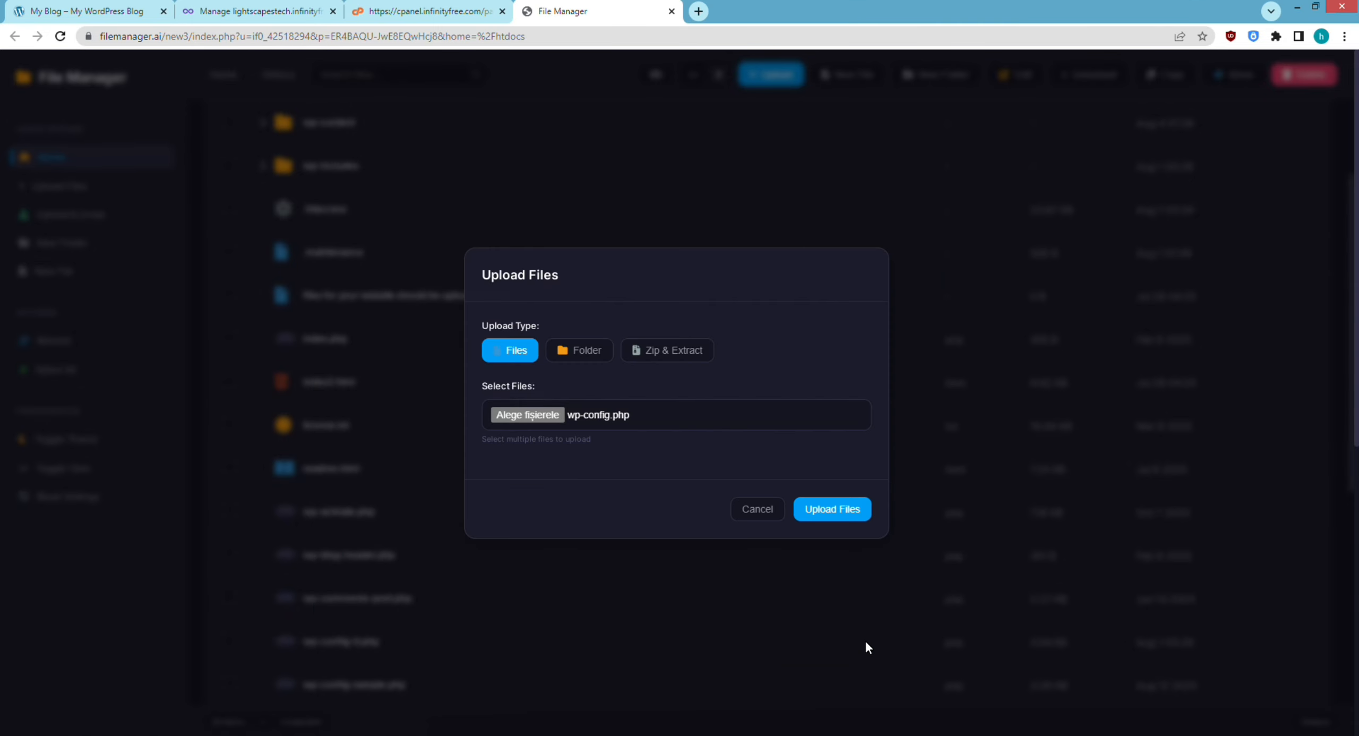
pyautogui.click(833, 508)
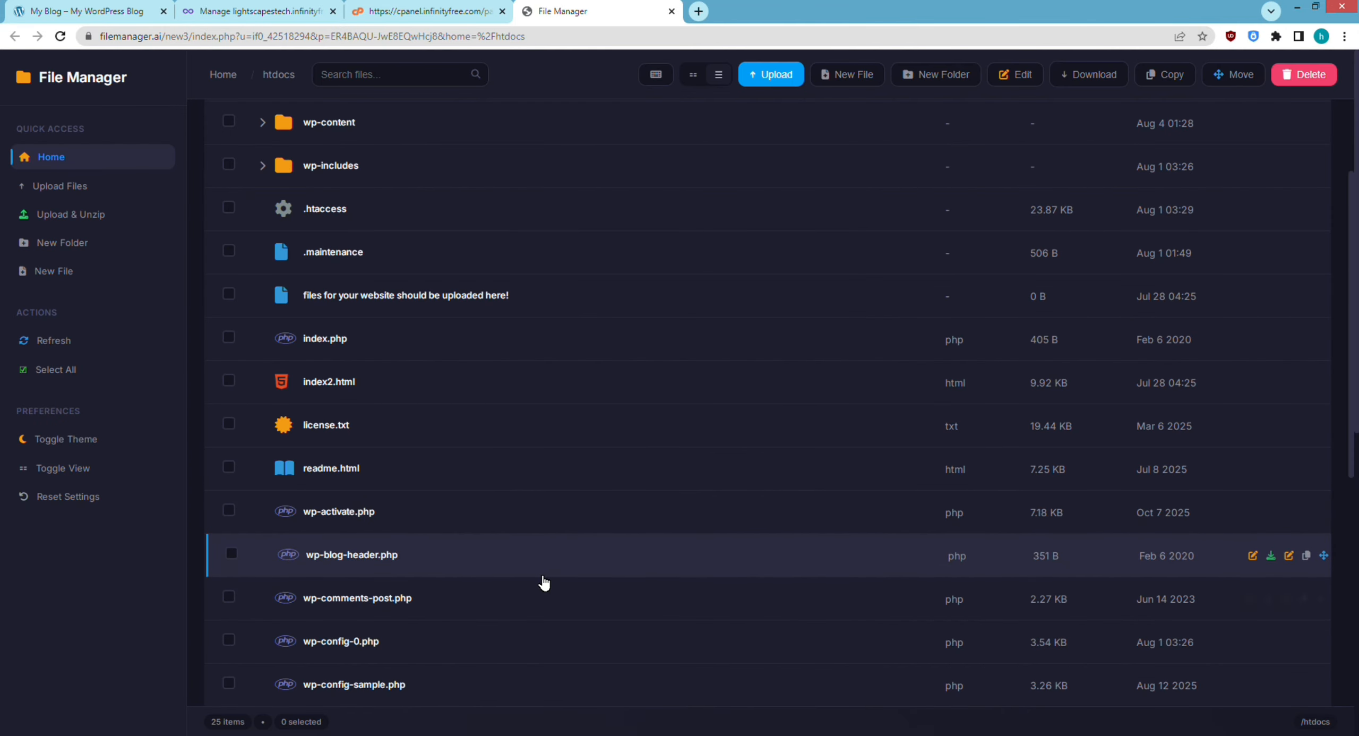
# Open the uploaded wp-config.php for editing in the second File Manager tab and copy the DB_NAME value from wp-config-0.php
pyautogui.scroll(-4, 558, 560)
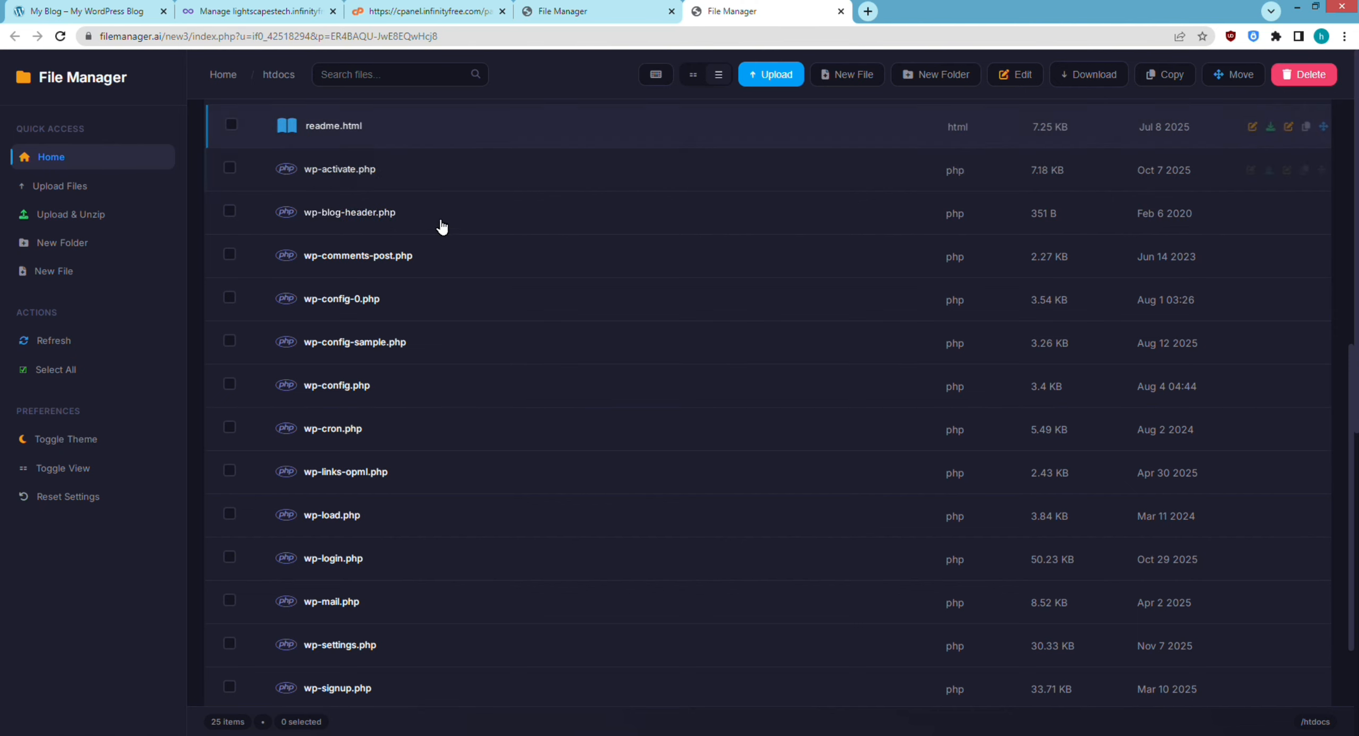
pyautogui.rightClick(461, 387)
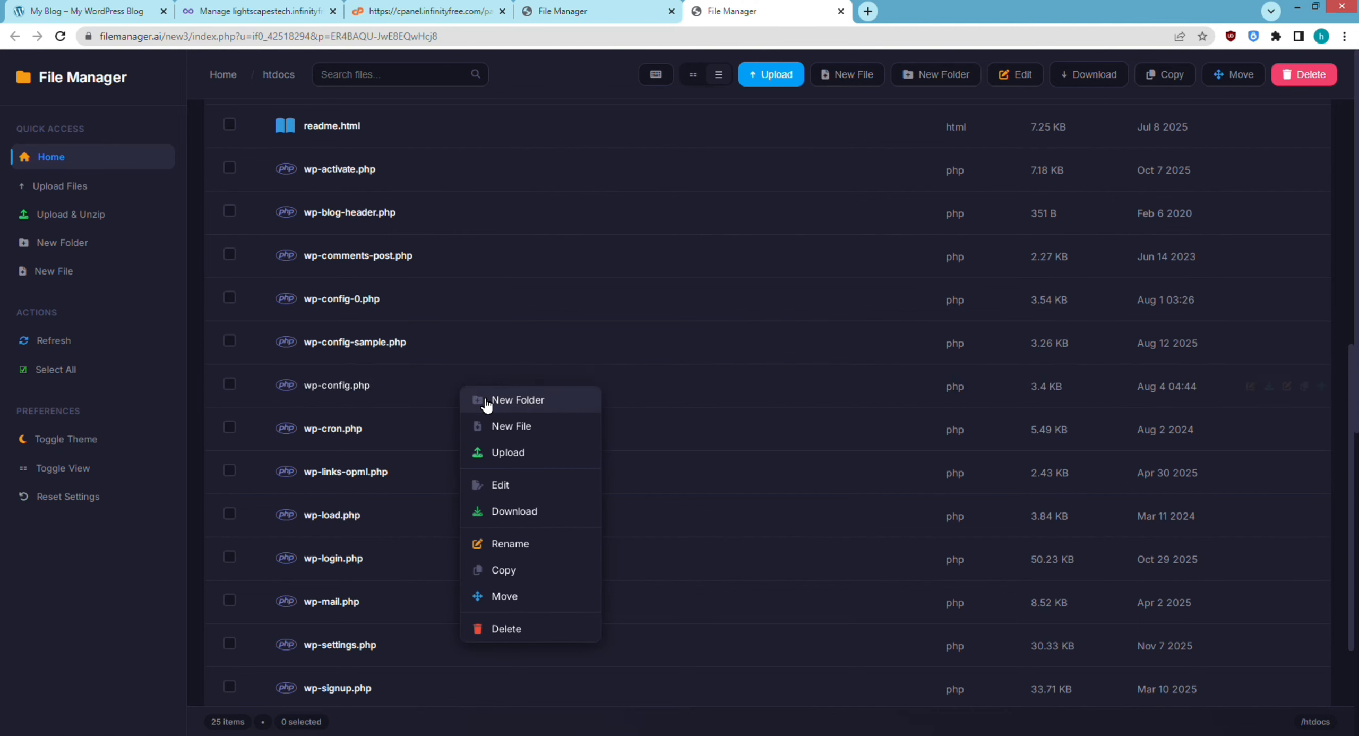
pyautogui.click(509, 484)
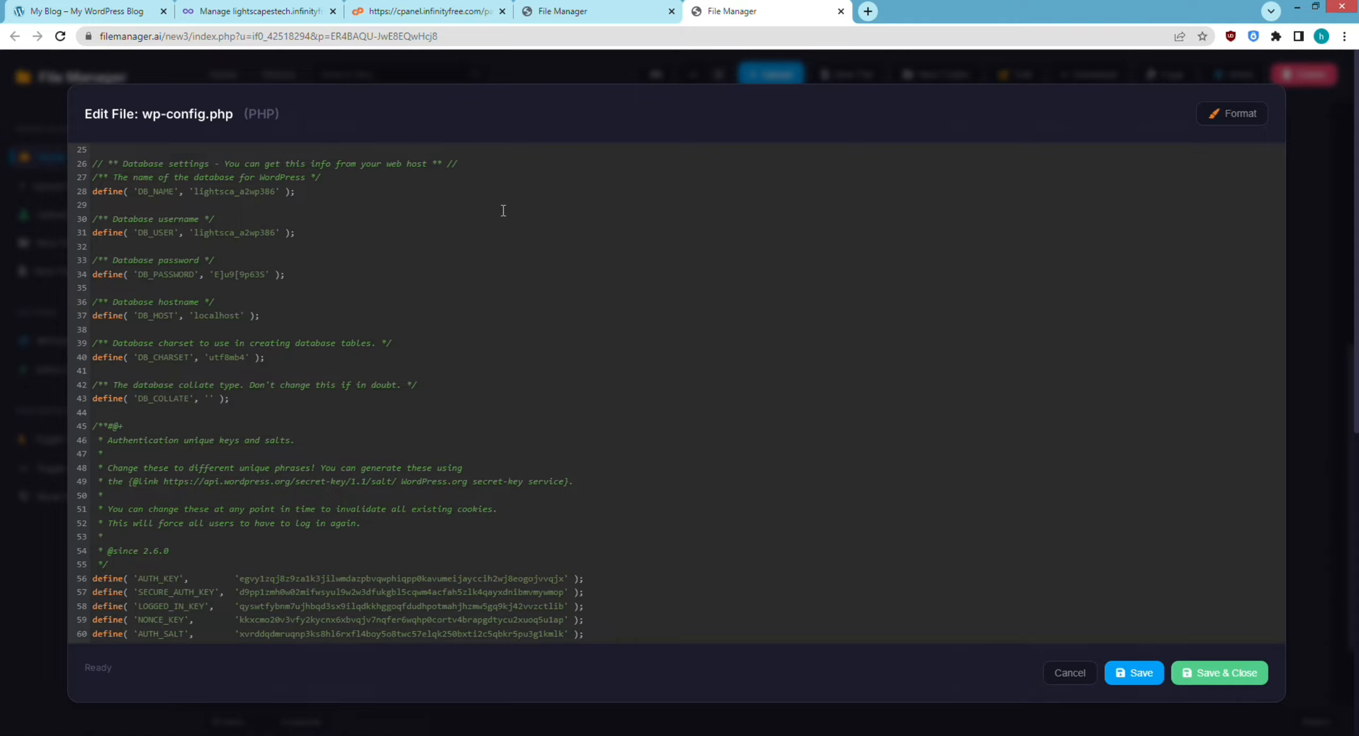
pyautogui.click(617, 12)
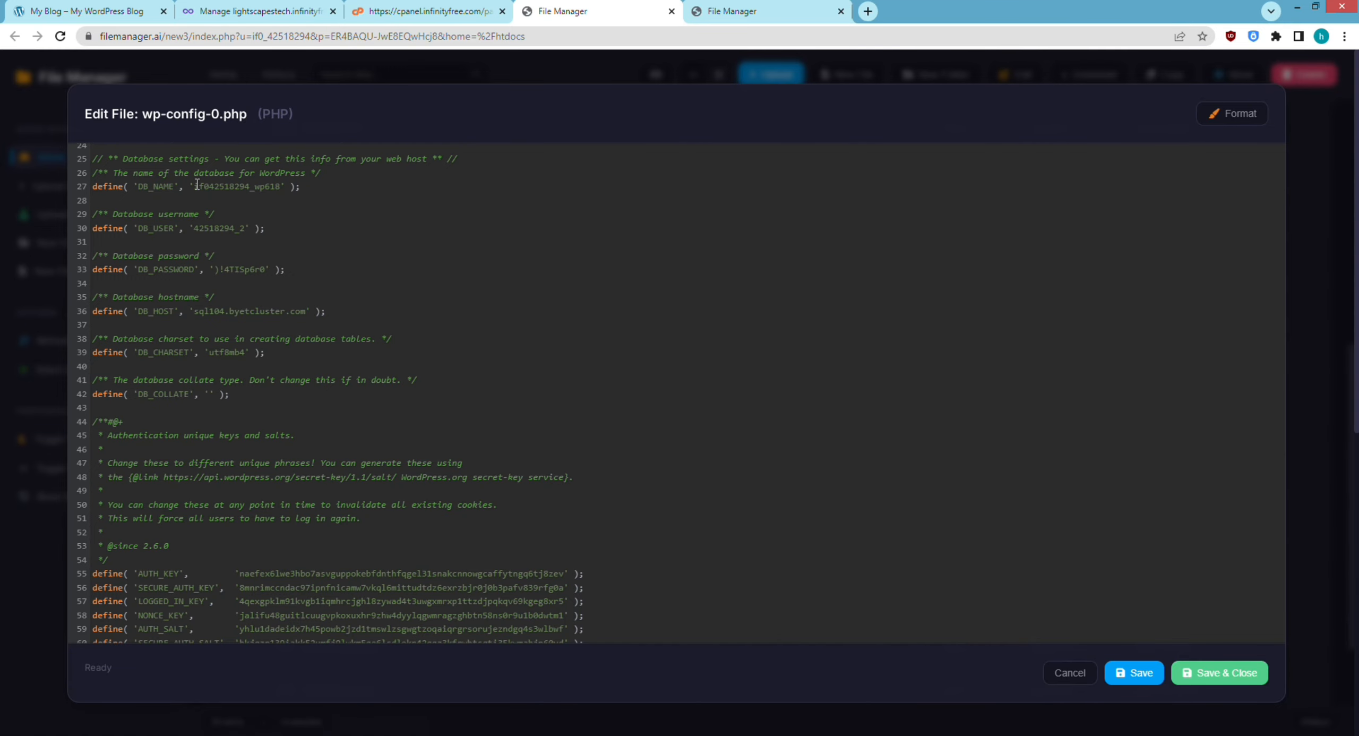
pyautogui.moveTo(195, 186); pyautogui.dragTo(282, 189)
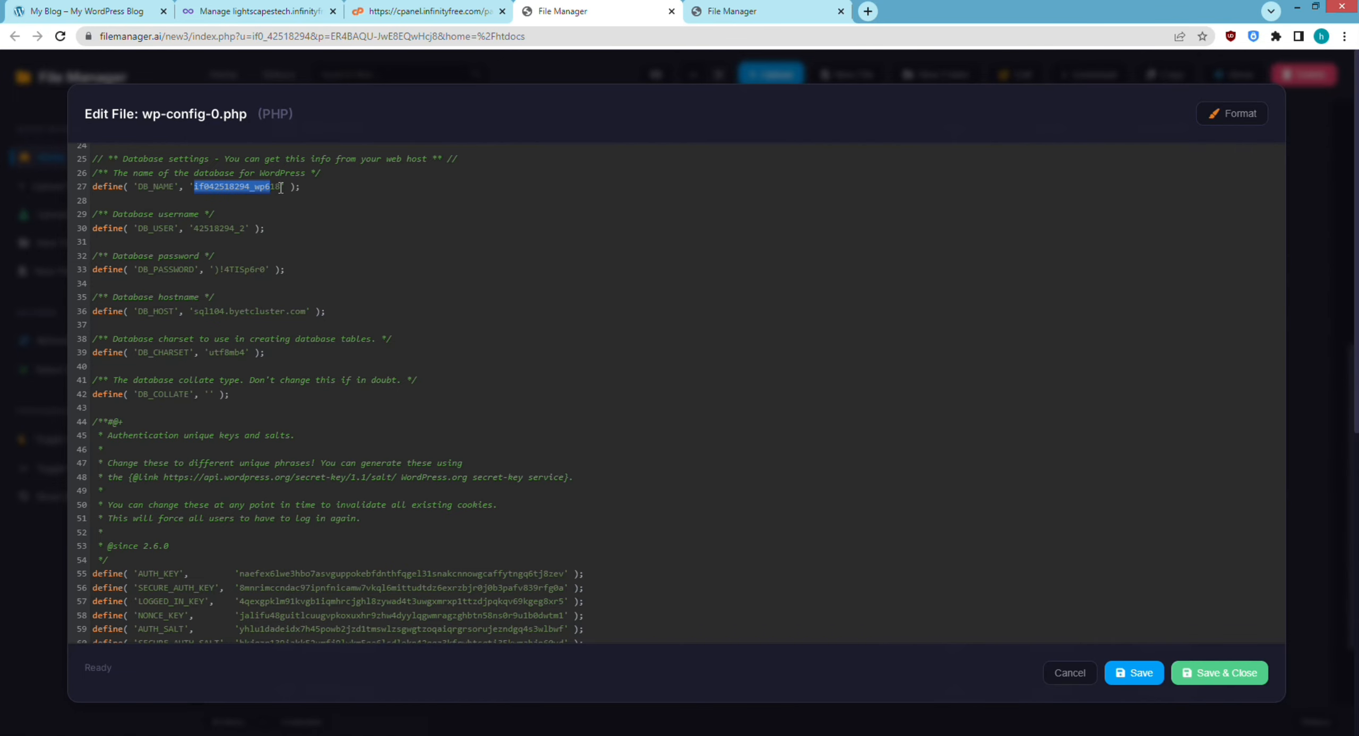
pyautogui.rightClick(262, 187)
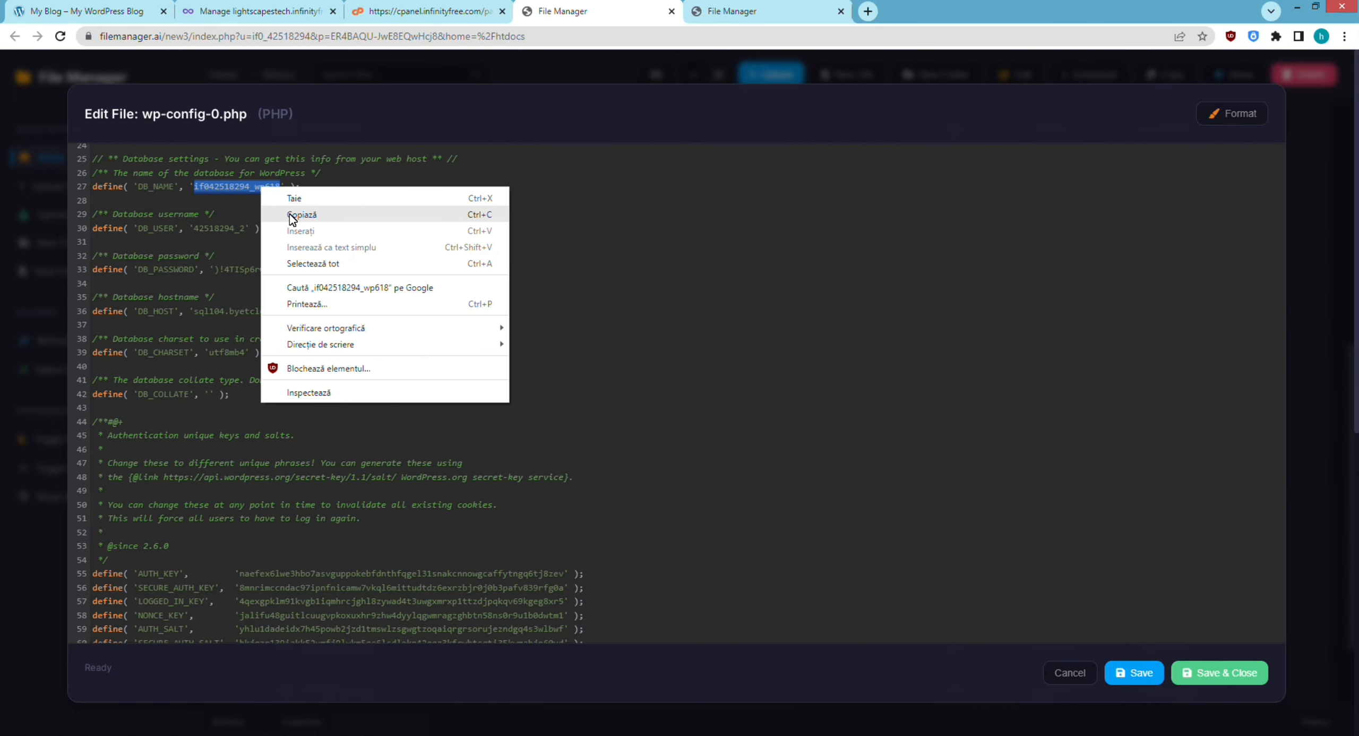
pyautogui.click(291, 212)
# Replace the database name, username, password and hostname in wp-config.php with the values from wp-config-0.php, then save and close the file
pyautogui.click(803, 13)
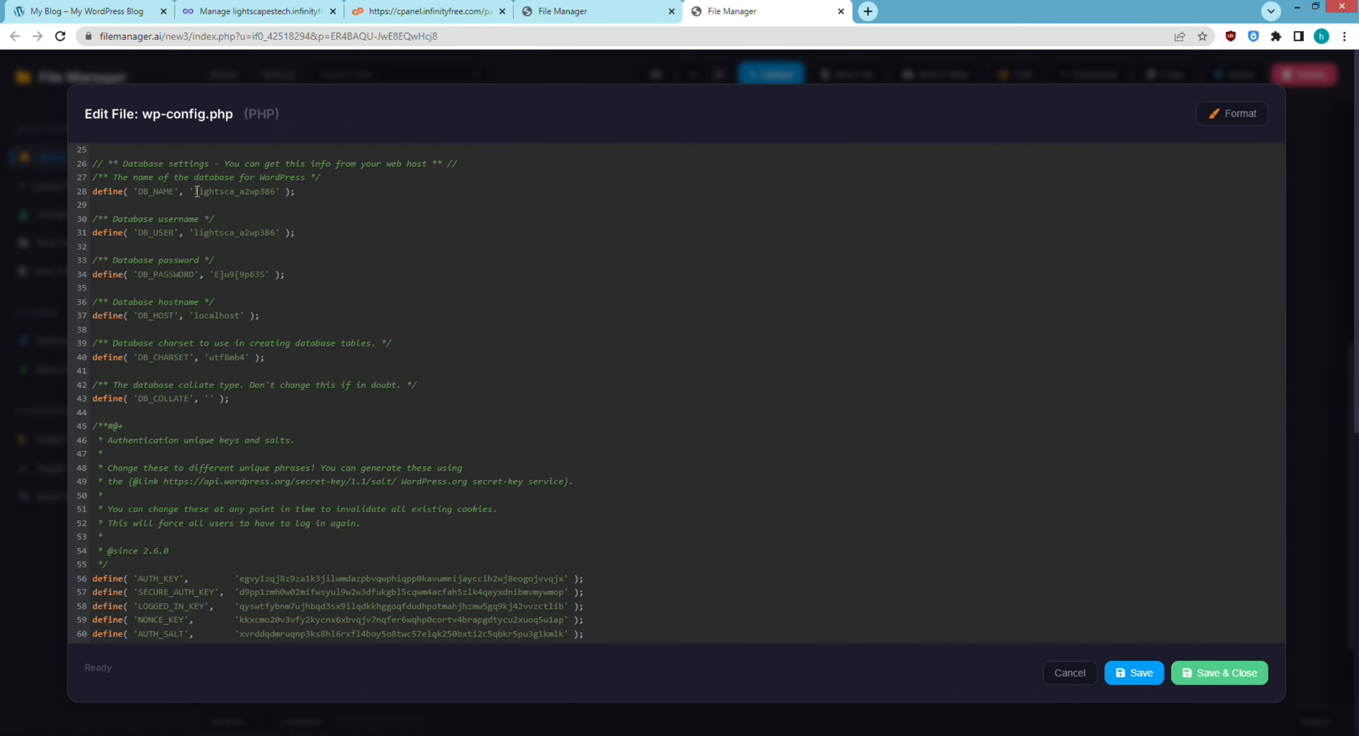
pyautogui.moveTo(194, 192); pyautogui.dragTo(280, 195)
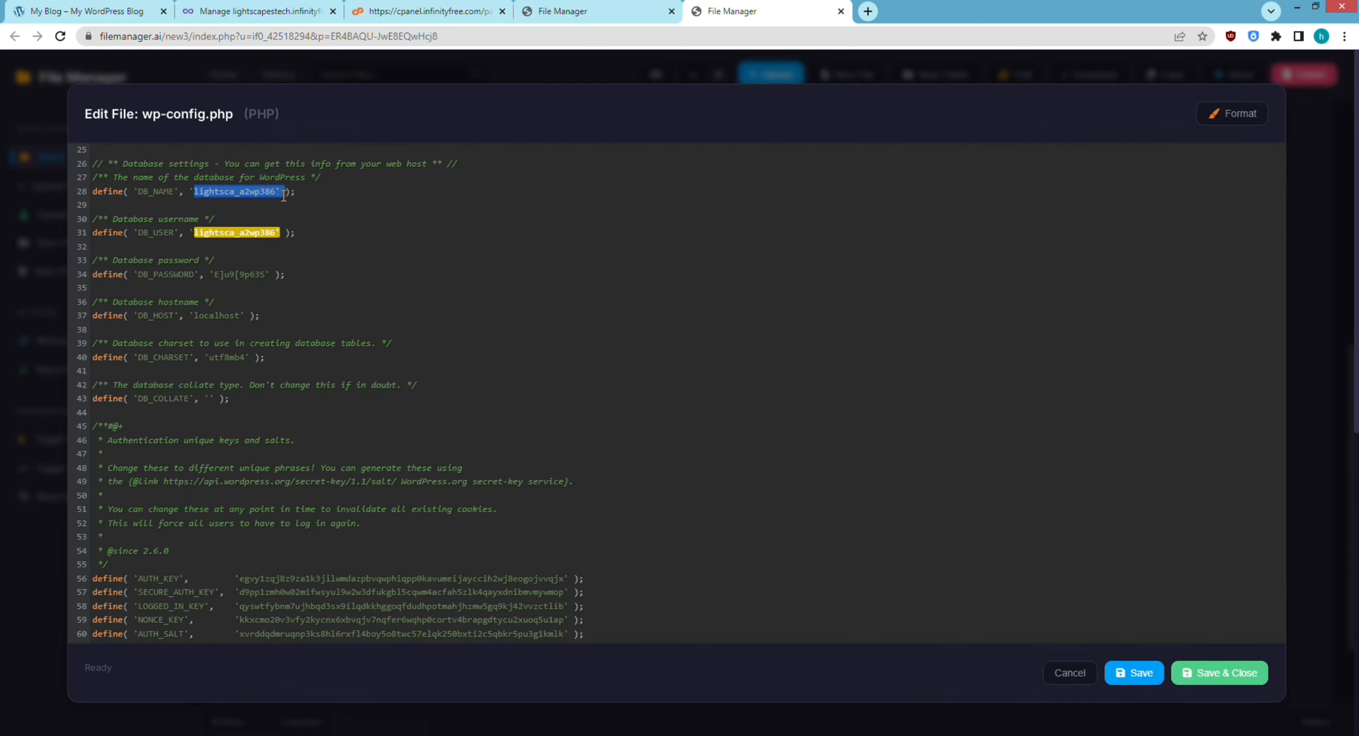
pyautogui.rightClick(267, 198)
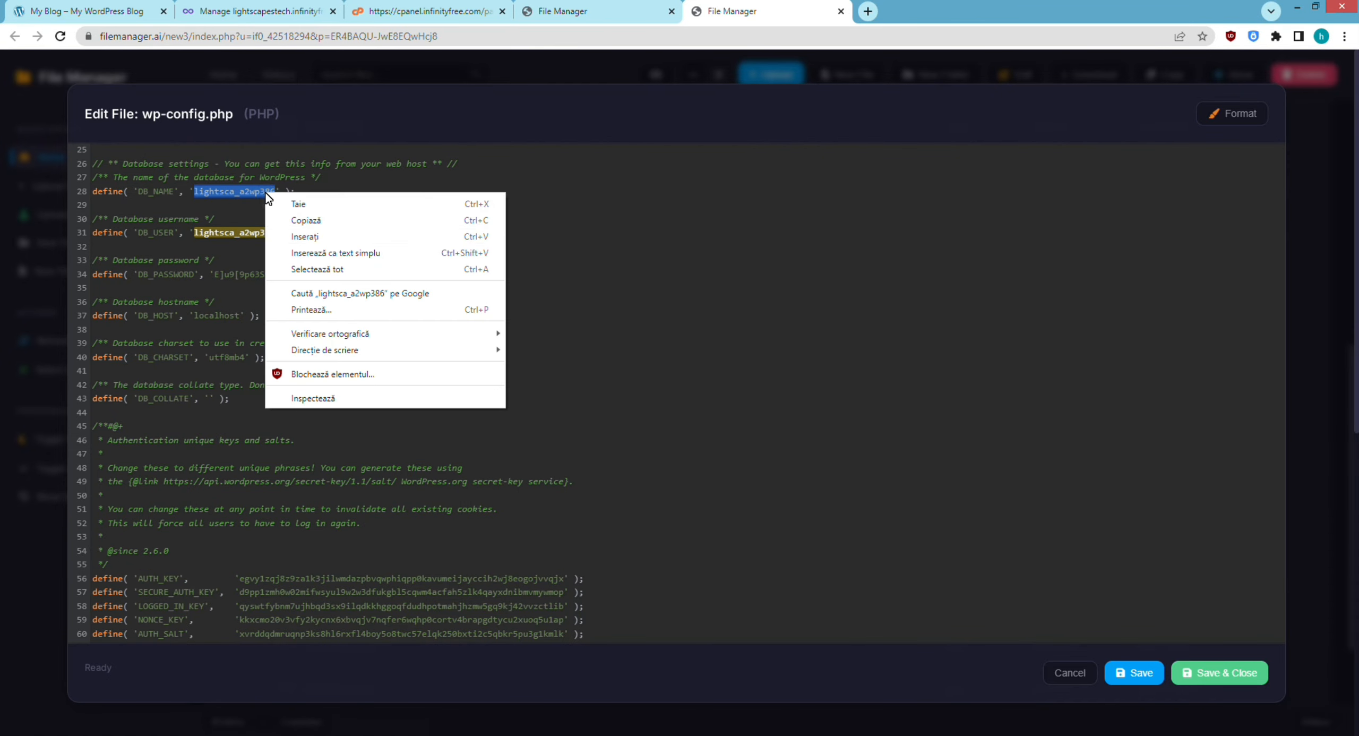
pyautogui.click(305, 236)
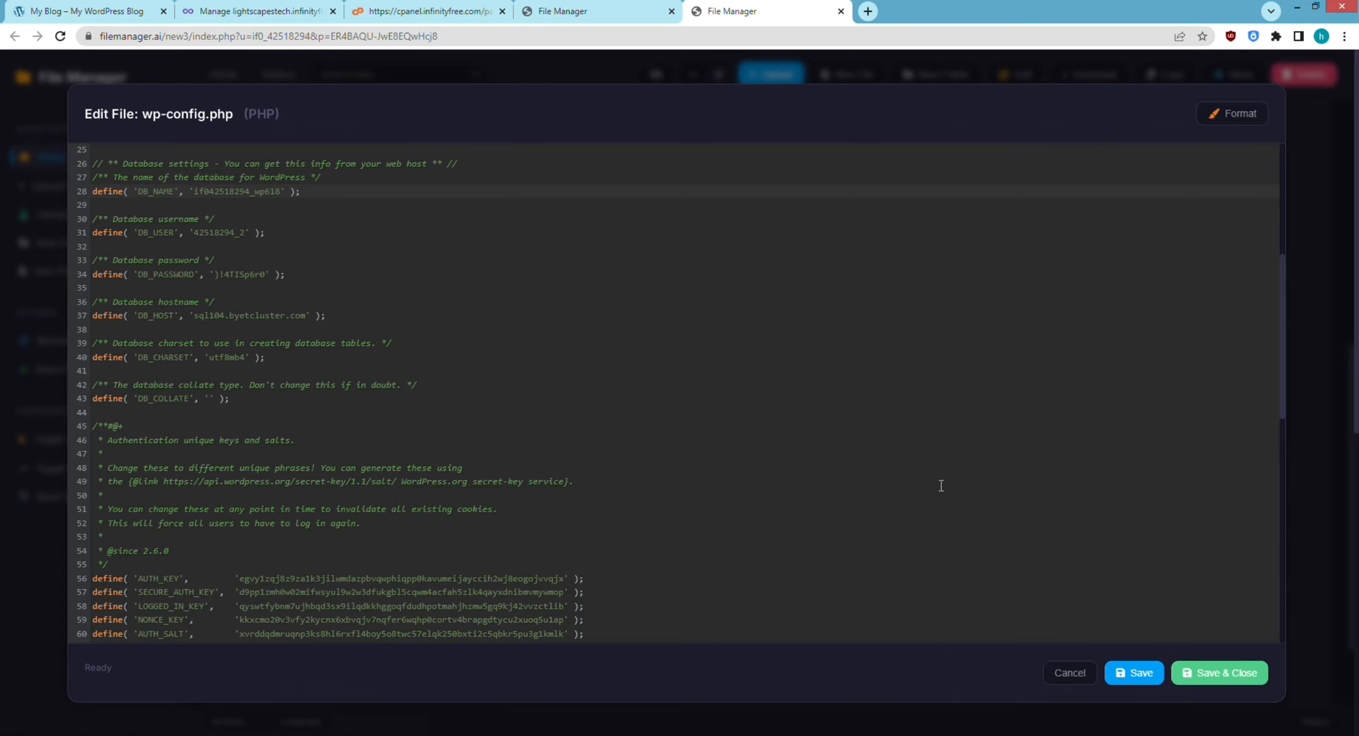
pyautogui.click(1227, 680)
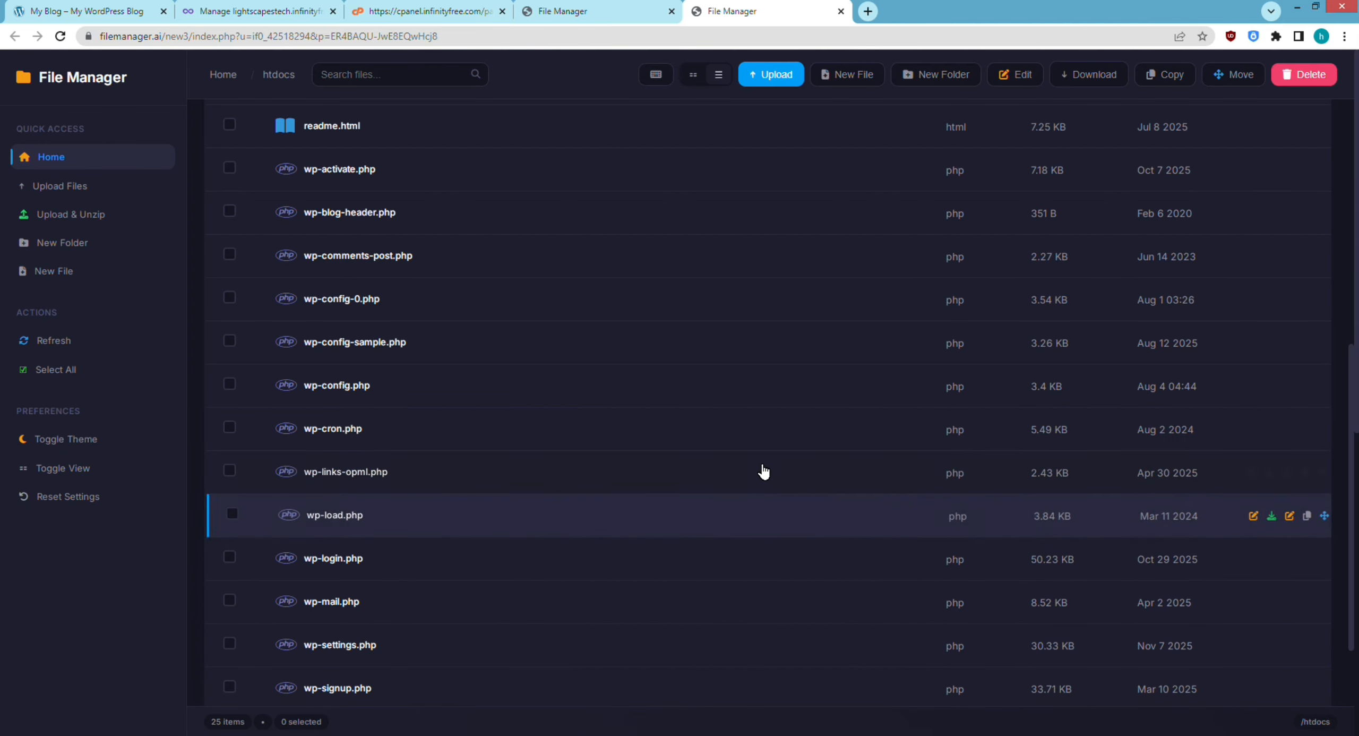
# Switch to the lightscapestech.infinityfreeapp.com tab and reload the site to check the migrated home page
pyautogui.click(681, 397)
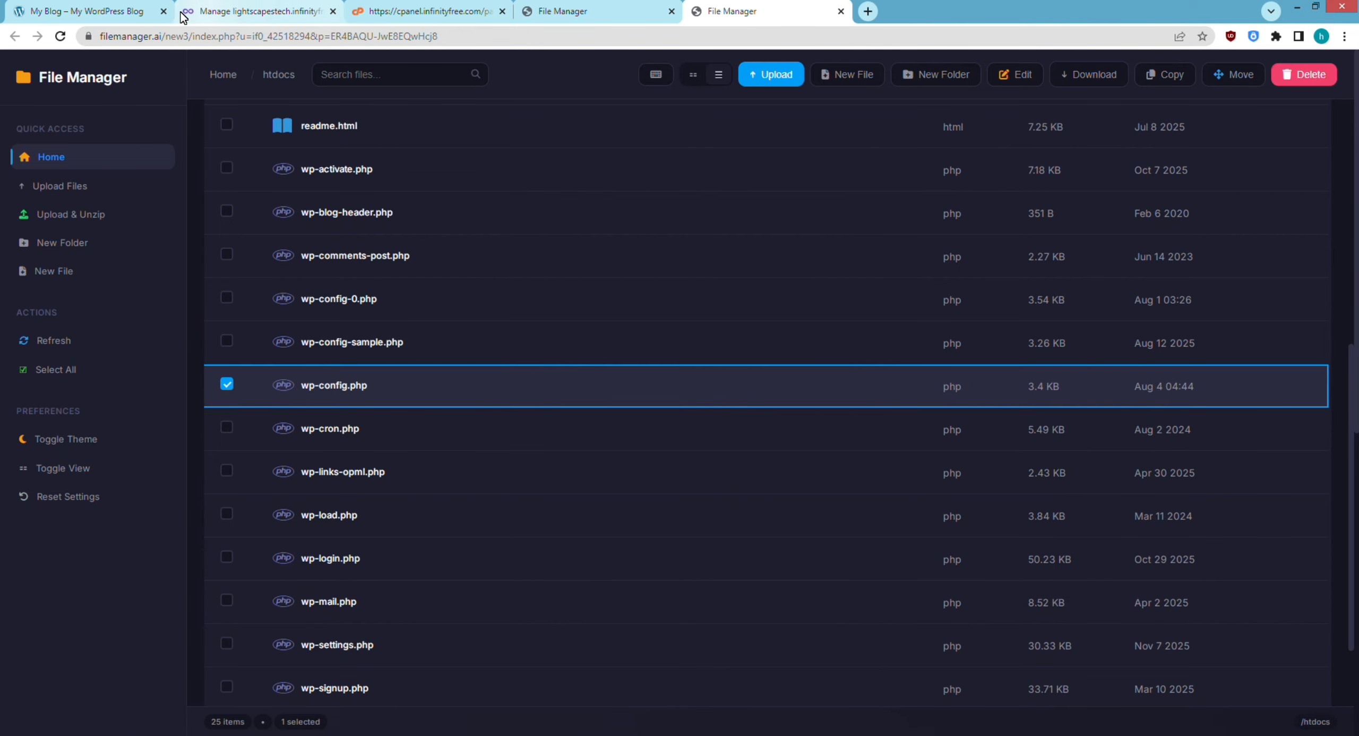
pyautogui.click(94, 10)
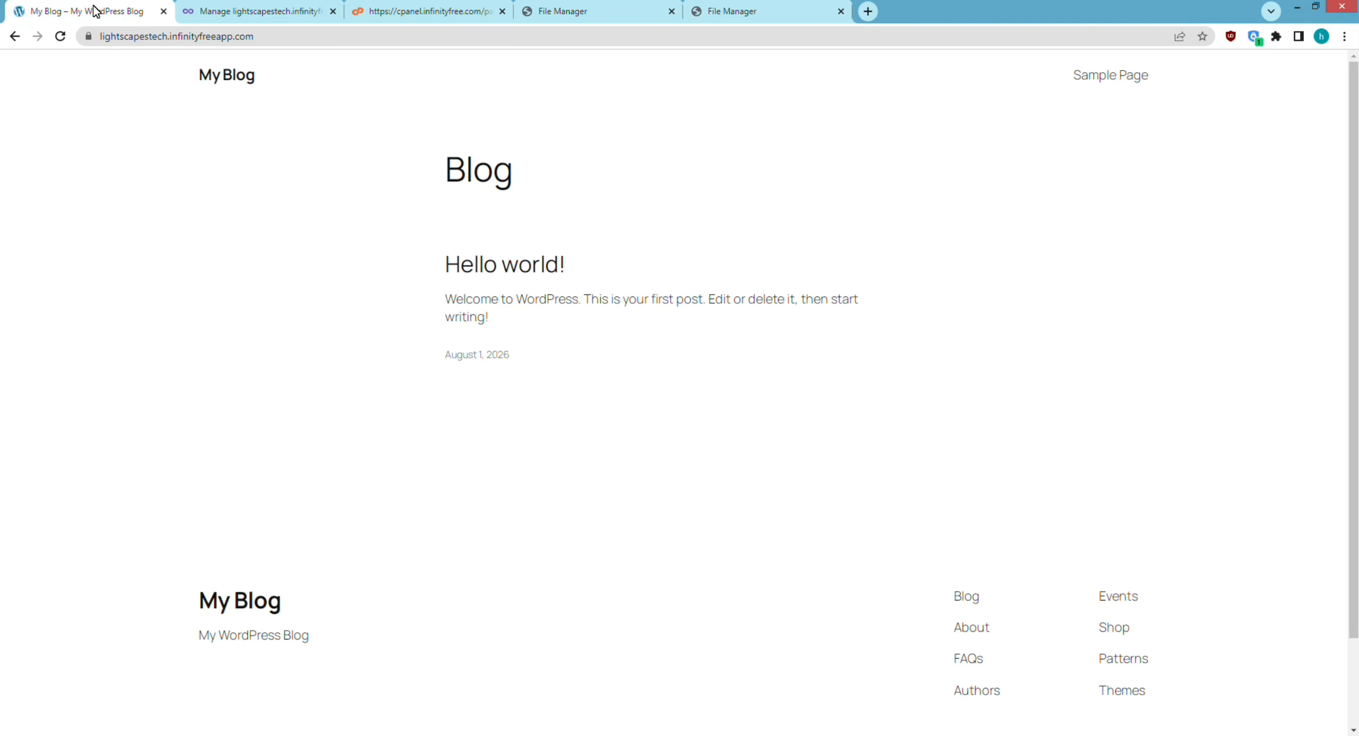
pyautogui.press('F5')
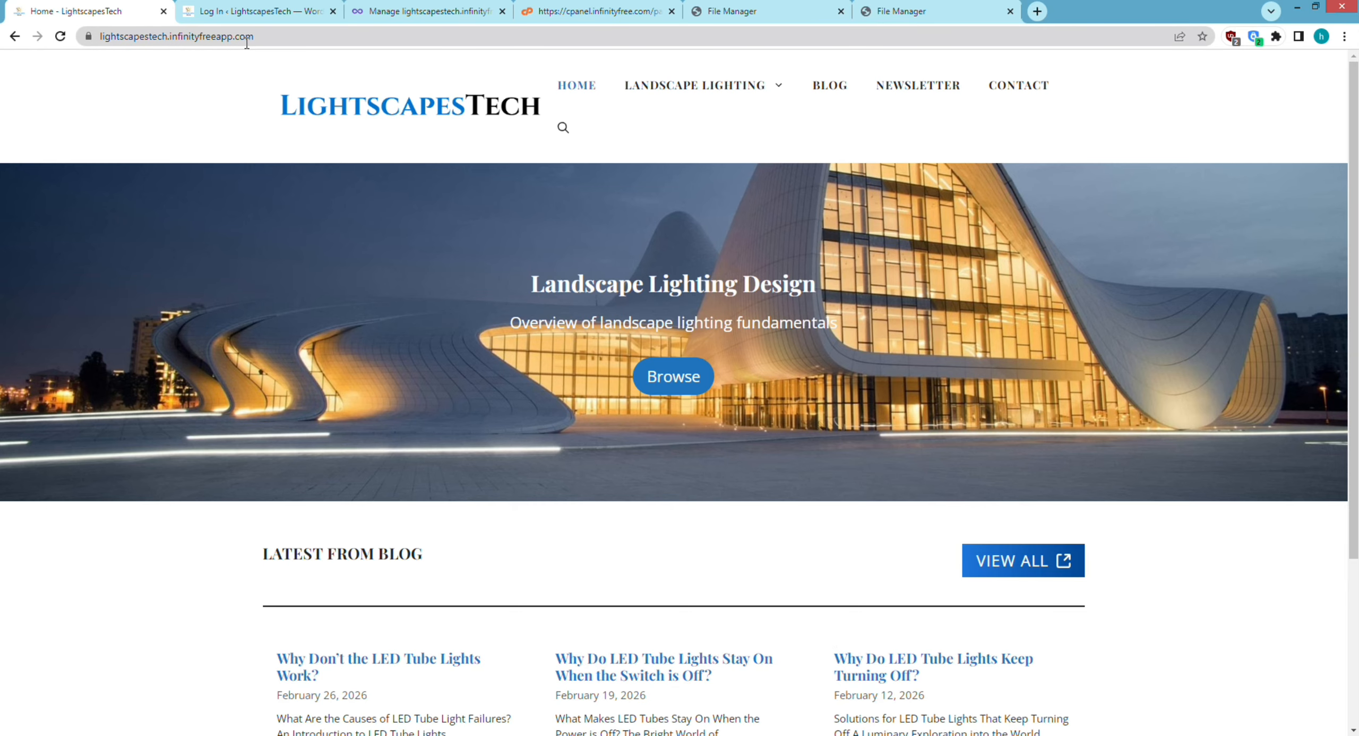
# Log in to the migrated site's WordPress admin from the login tab and check the lists of all posts and pages
pyautogui.click(240, 13)
pyautogui.click(757, 344)
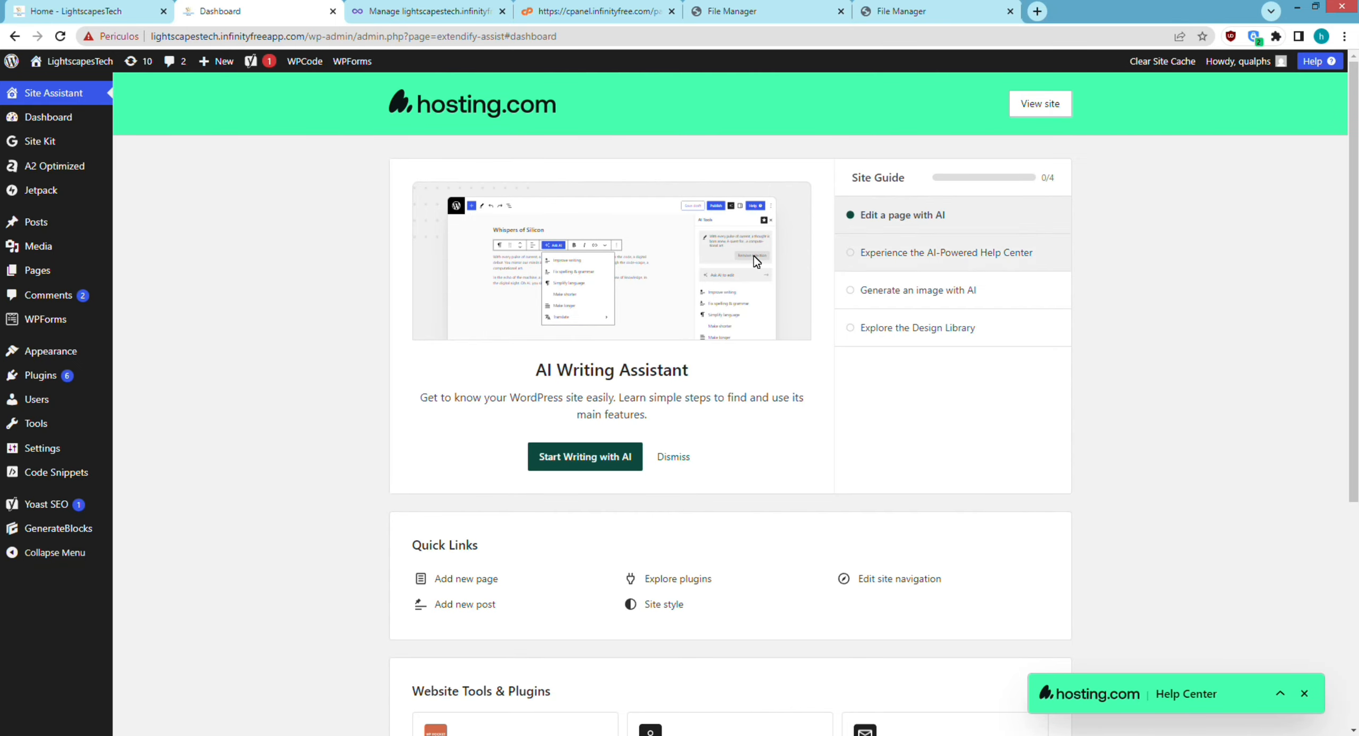
pyautogui.moveTo(71, 222)
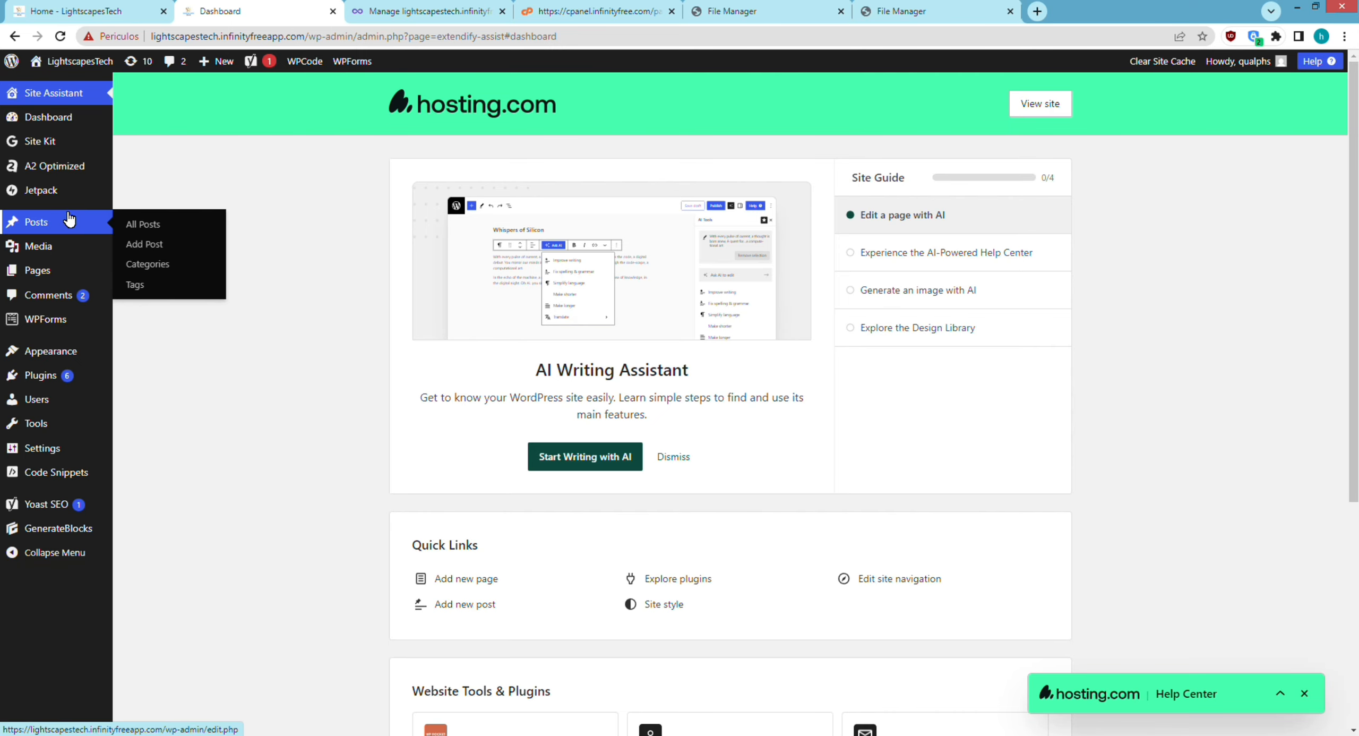
pyautogui.click(127, 224)
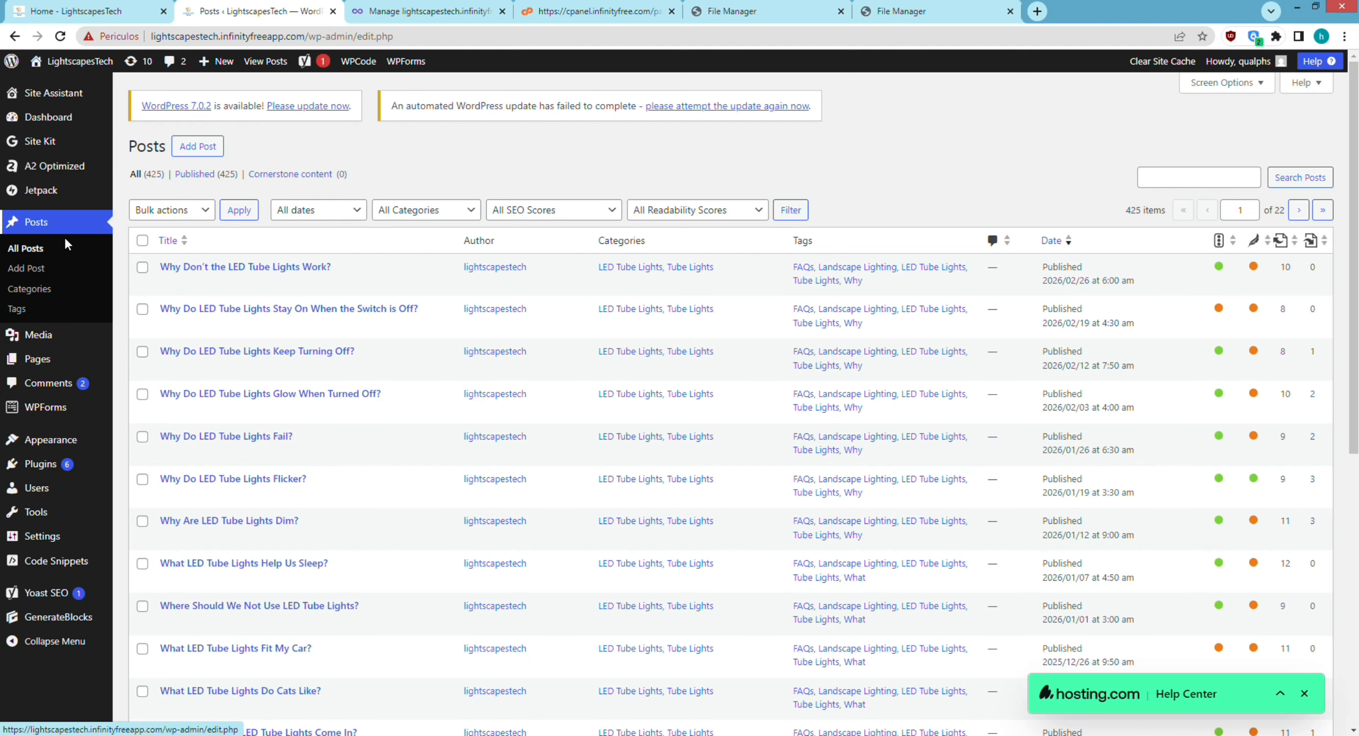
pyautogui.click(133, 359)
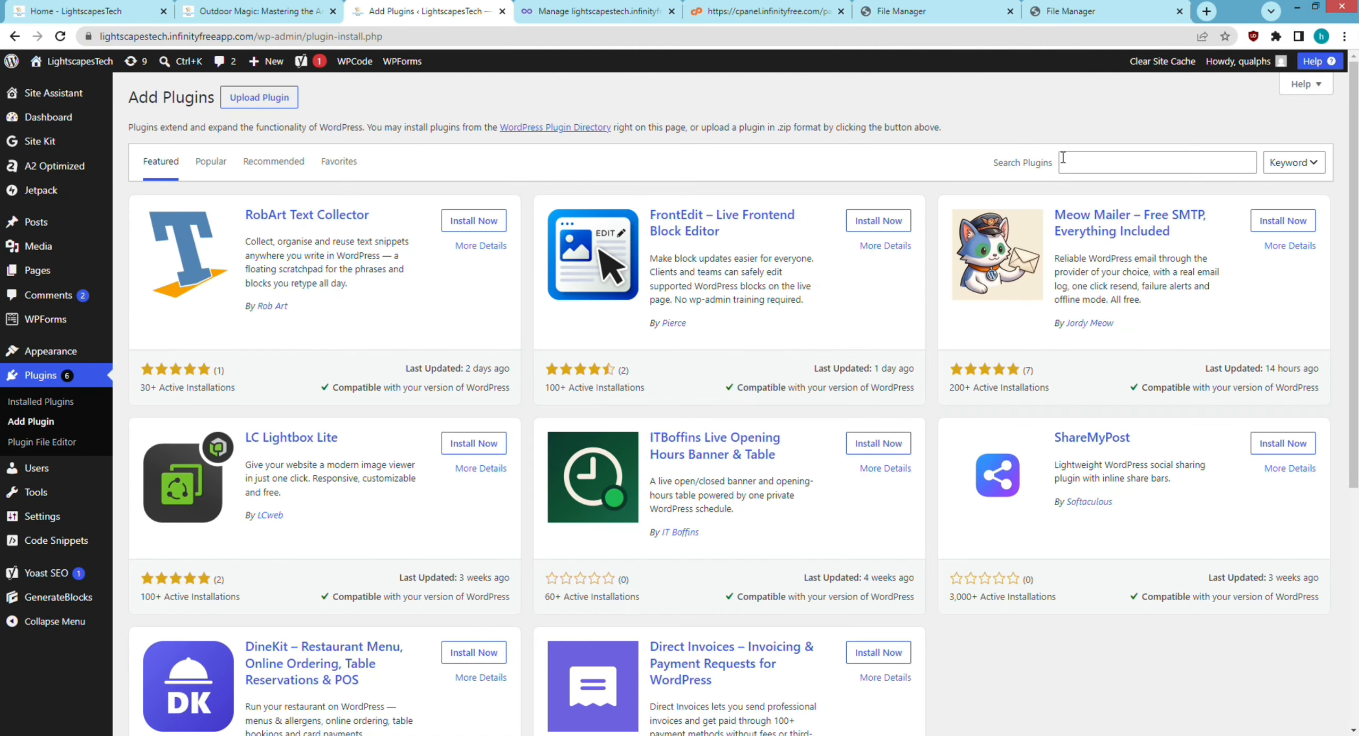
# Search the plugin directory for "update urls", then install and activate Search & Replace Everything
pyautogui.click(1067, 158)
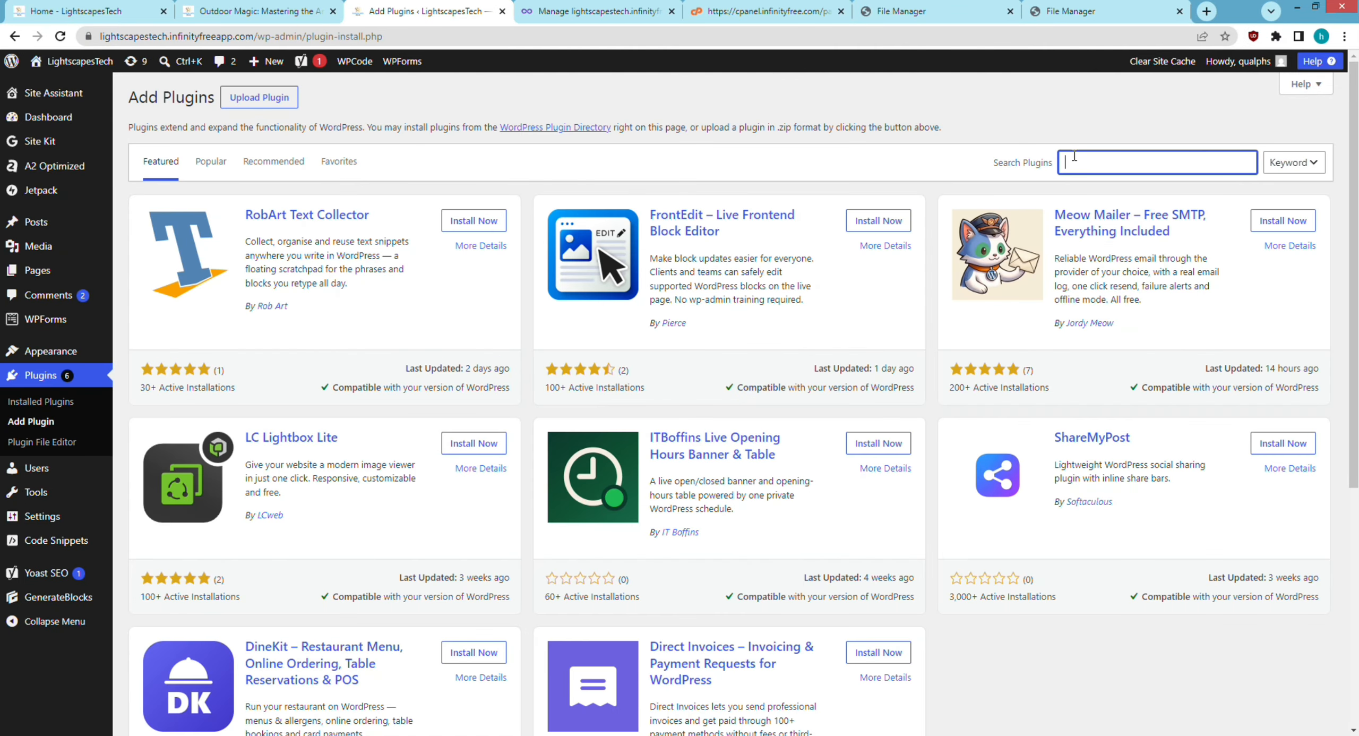
pyautogui.write('update urls')
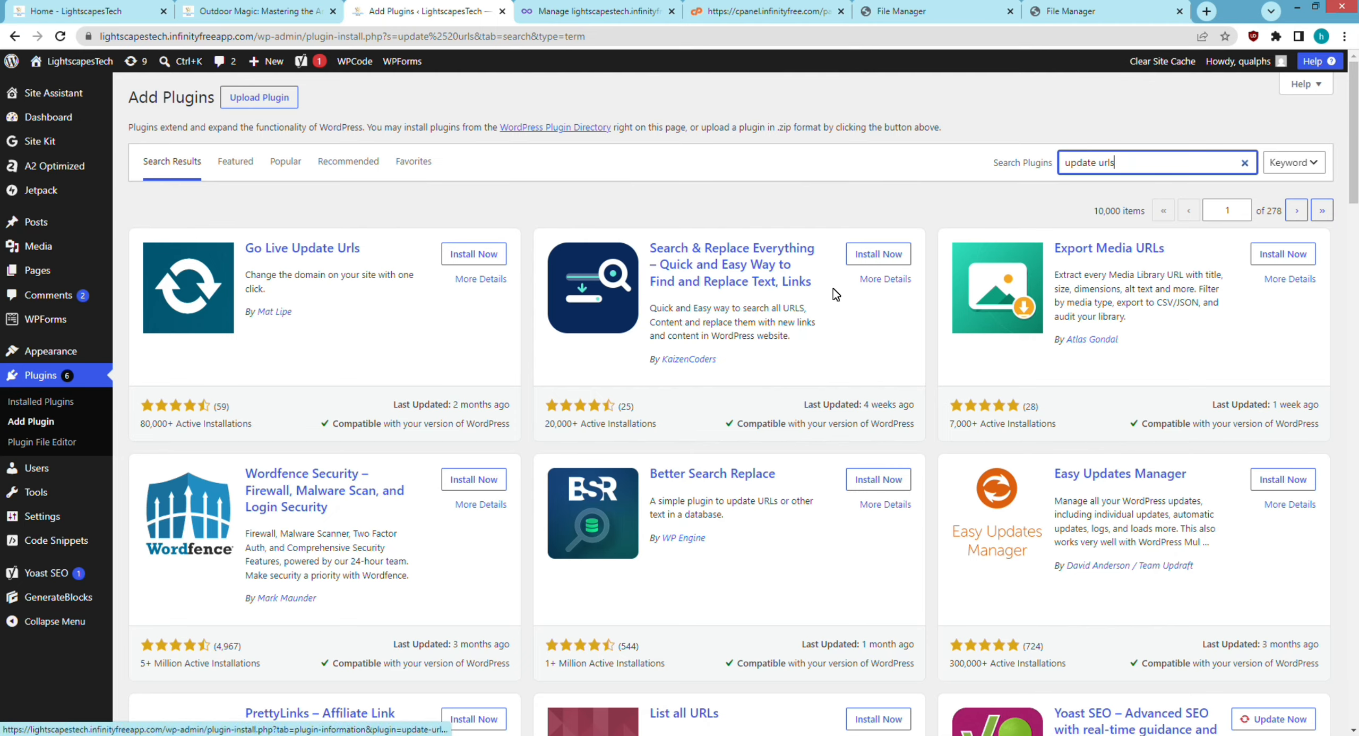
pyautogui.click(879, 255)
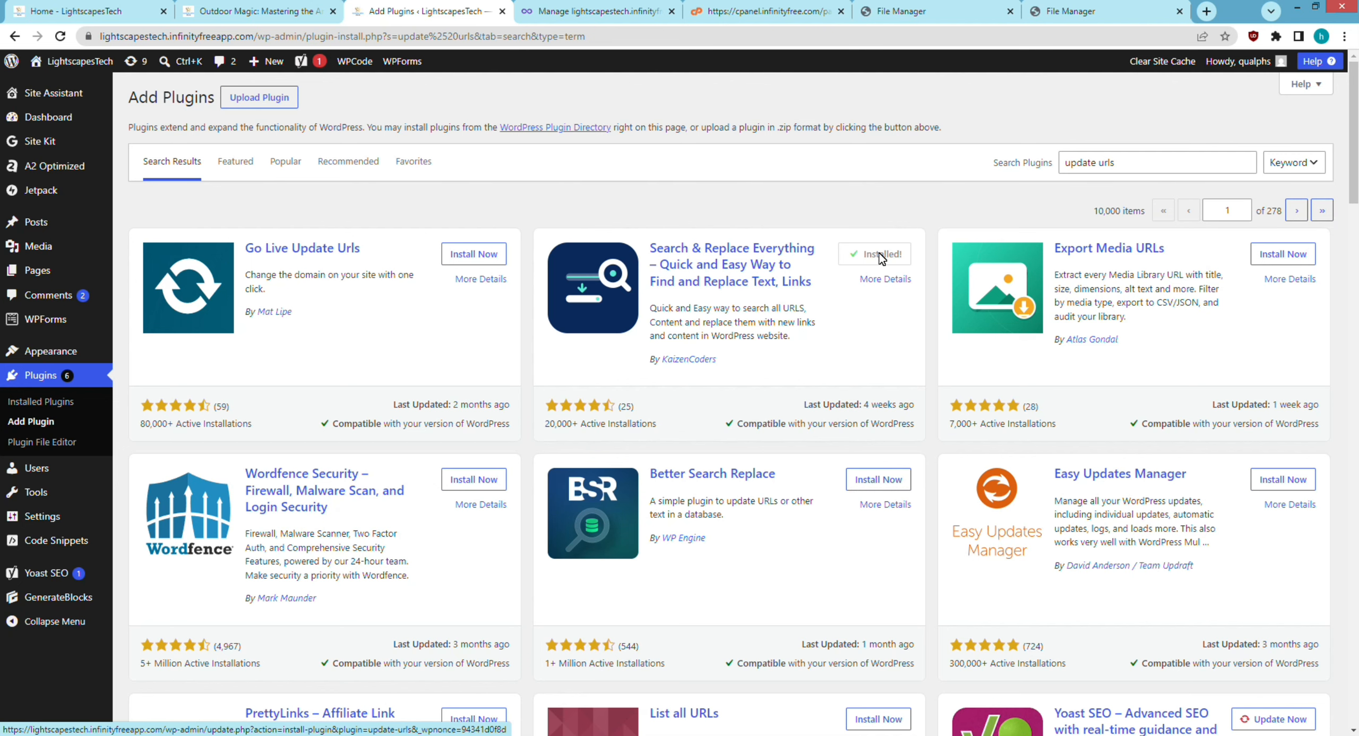
pyautogui.click(880, 256)
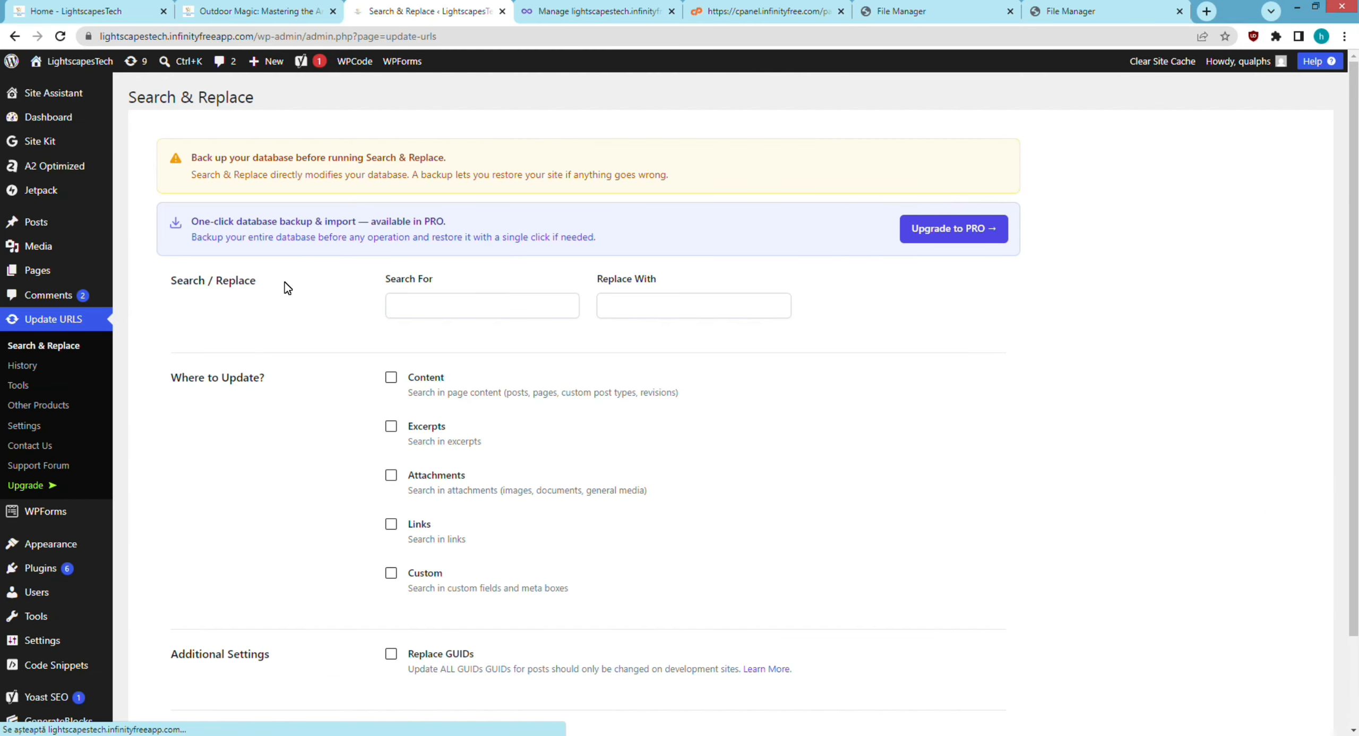
pyautogui.click(487, 314)
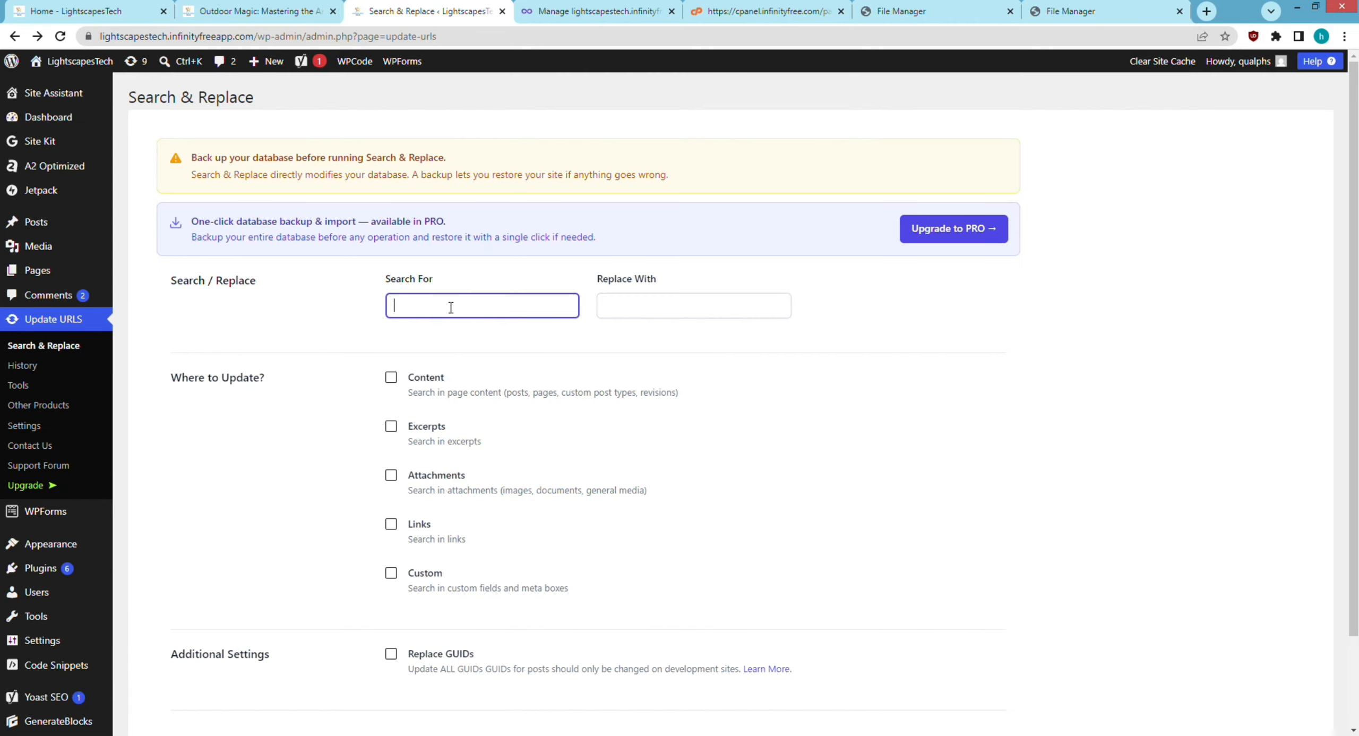
pyautogui.rightClick(449, 301)
pyautogui.click(496, 376)
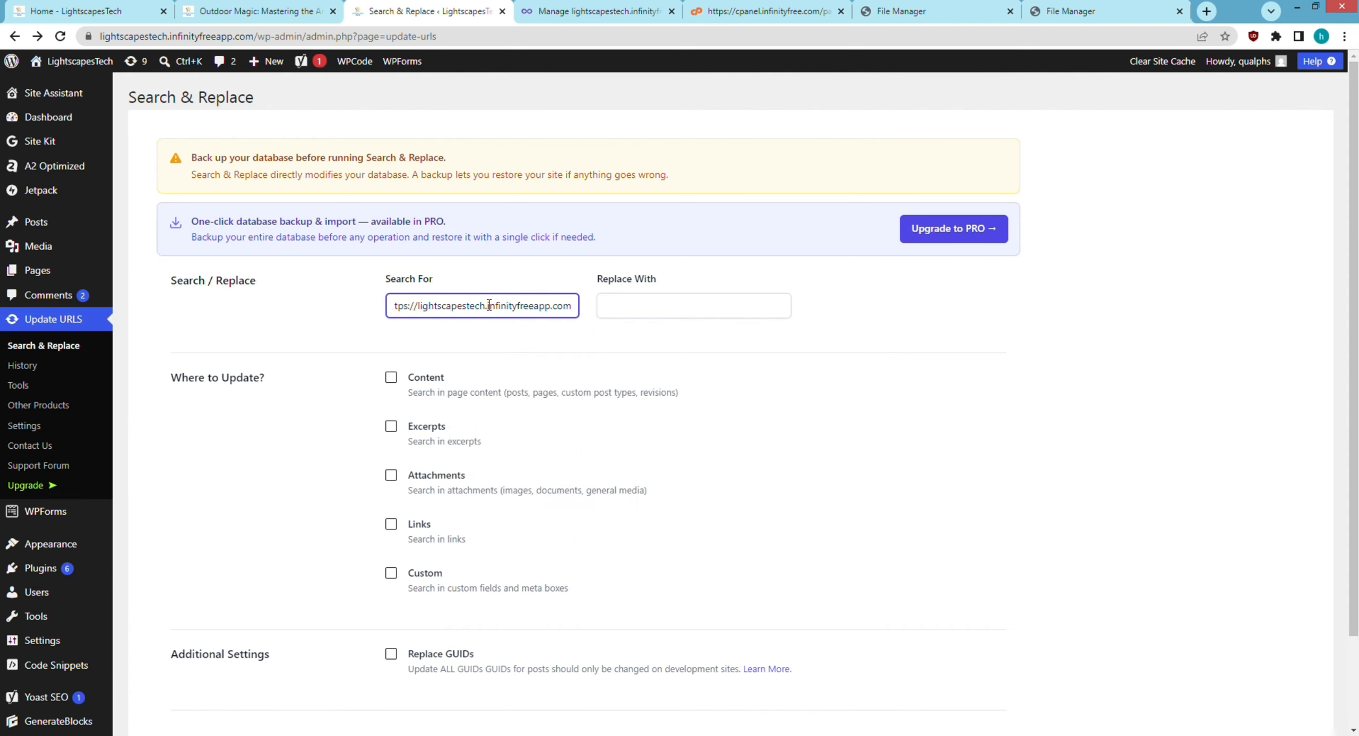
pyautogui.moveTo(488, 305); pyautogui.dragTo(552, 311)
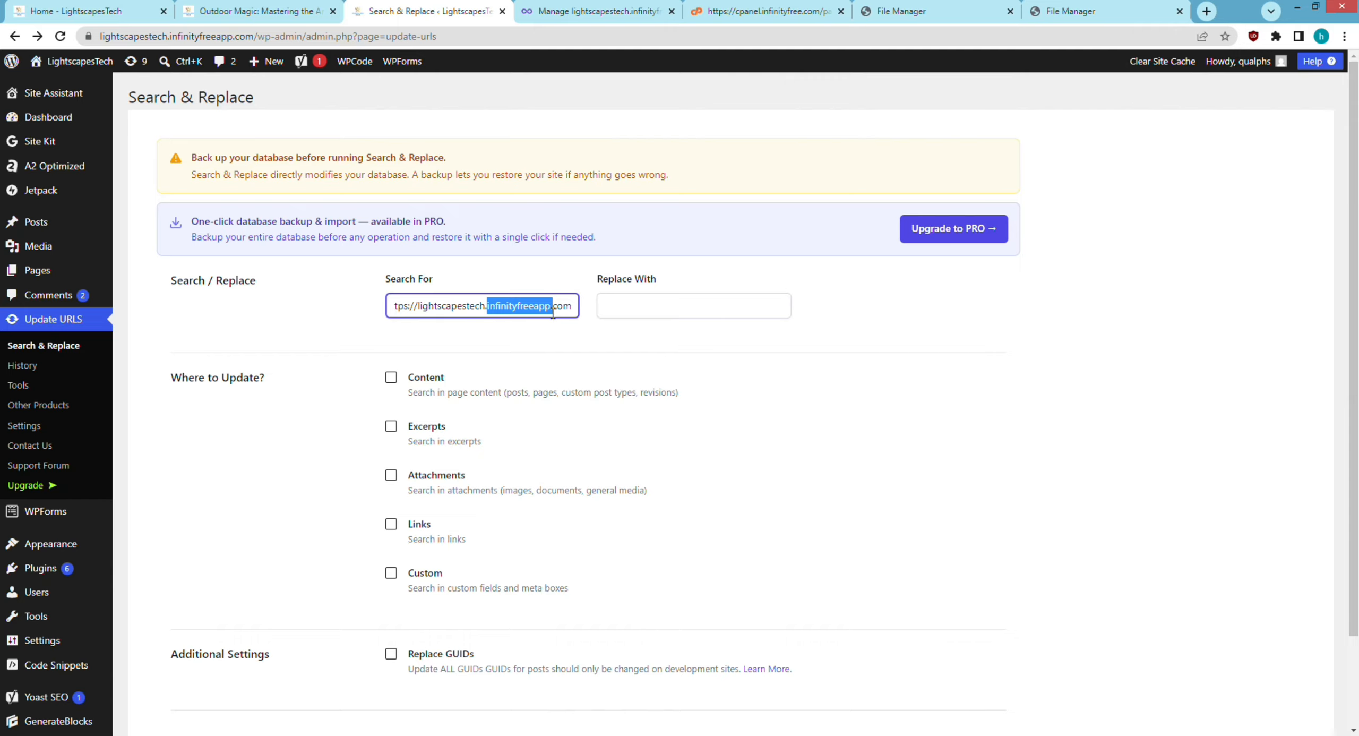
pyautogui.press('BackSpace')
pyautogui.click(635, 304)
pyautogui.rightClick(635, 305)
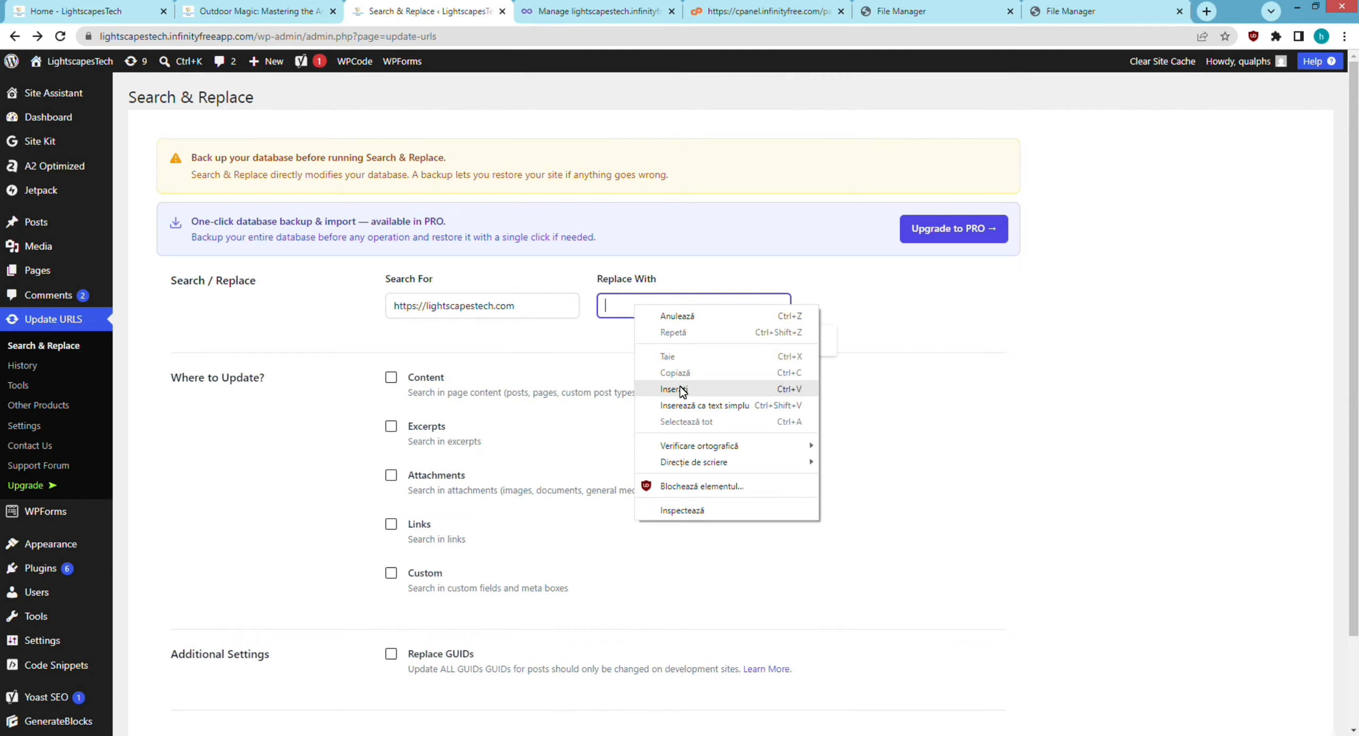
pyautogui.click(640, 388)
pyautogui.click(1178, 390)
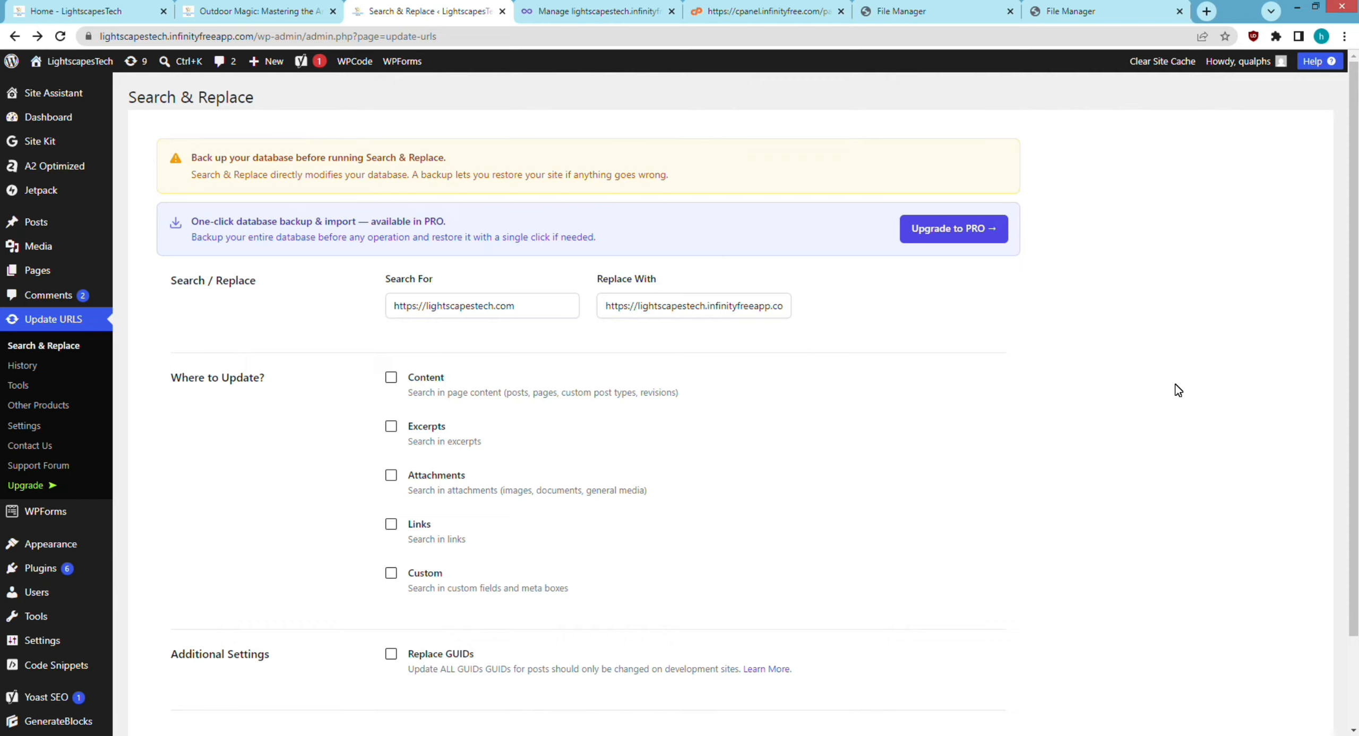
# Include Content, Excerpts, Attachments, Links, Custom and Replace GUIDs in the update, and run the URL replacement
pyautogui.click(391, 377)
pyautogui.click(392, 426)
pyautogui.click(391, 475)
pyautogui.click(391, 524)
pyautogui.click(391, 573)
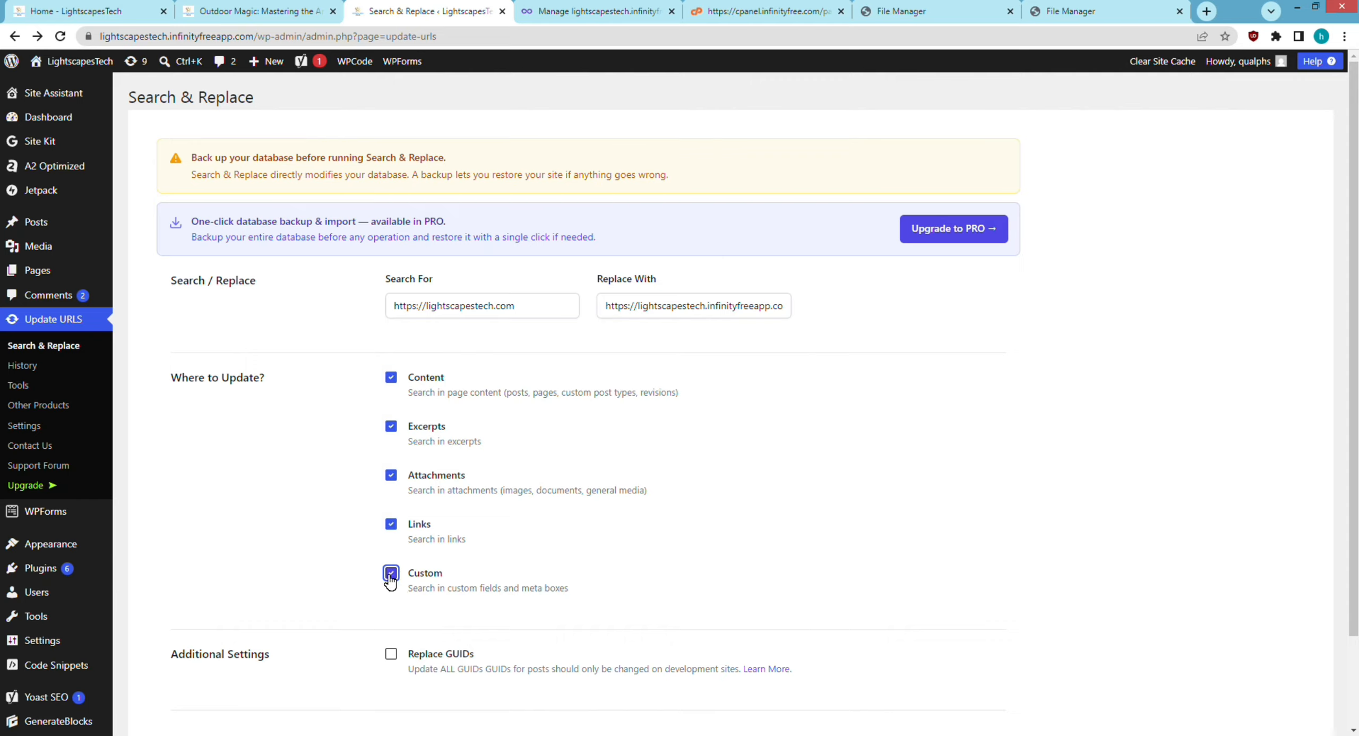
pyautogui.click(391, 654)
pyautogui.scroll(-2, 218, 618)
pyautogui.click(259, 656)
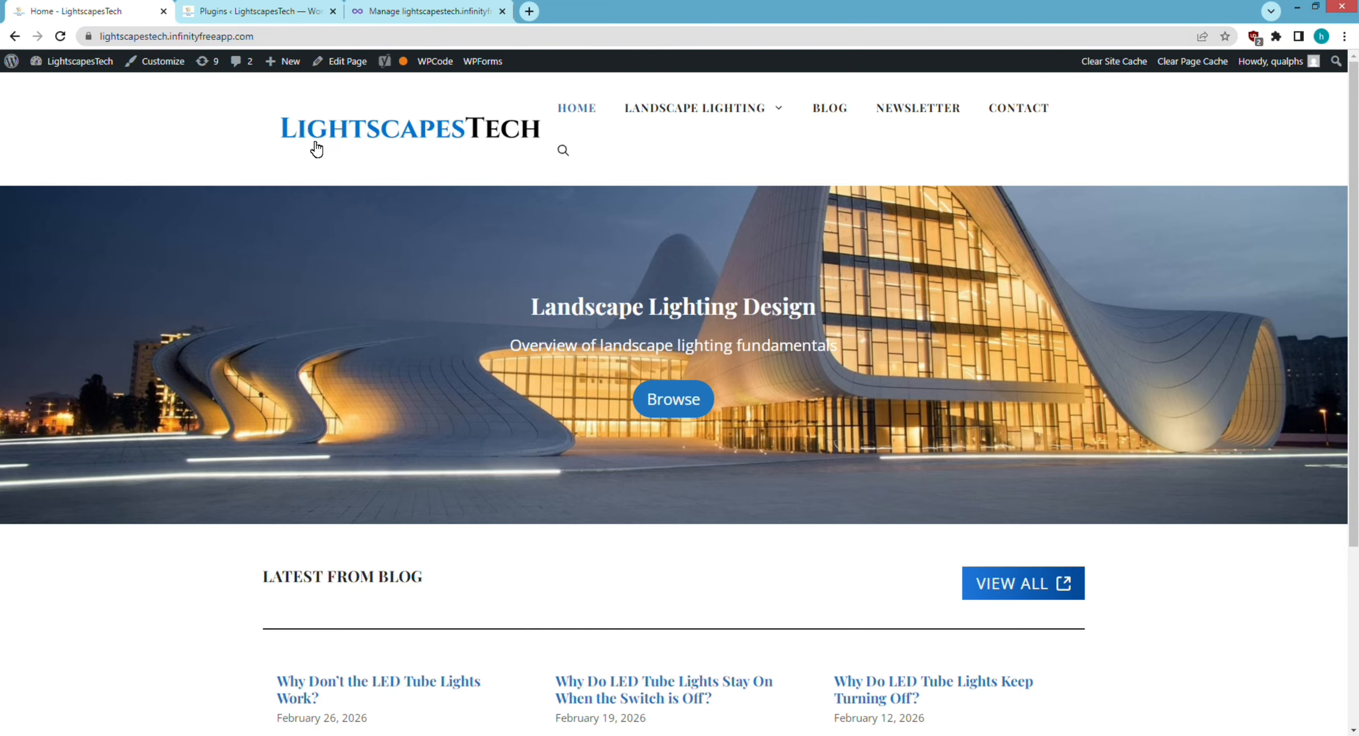
# Open the Landscape Natural Lighting page in a new tab and check its text and images down to the footer
pyautogui.moveTo(689, 121)
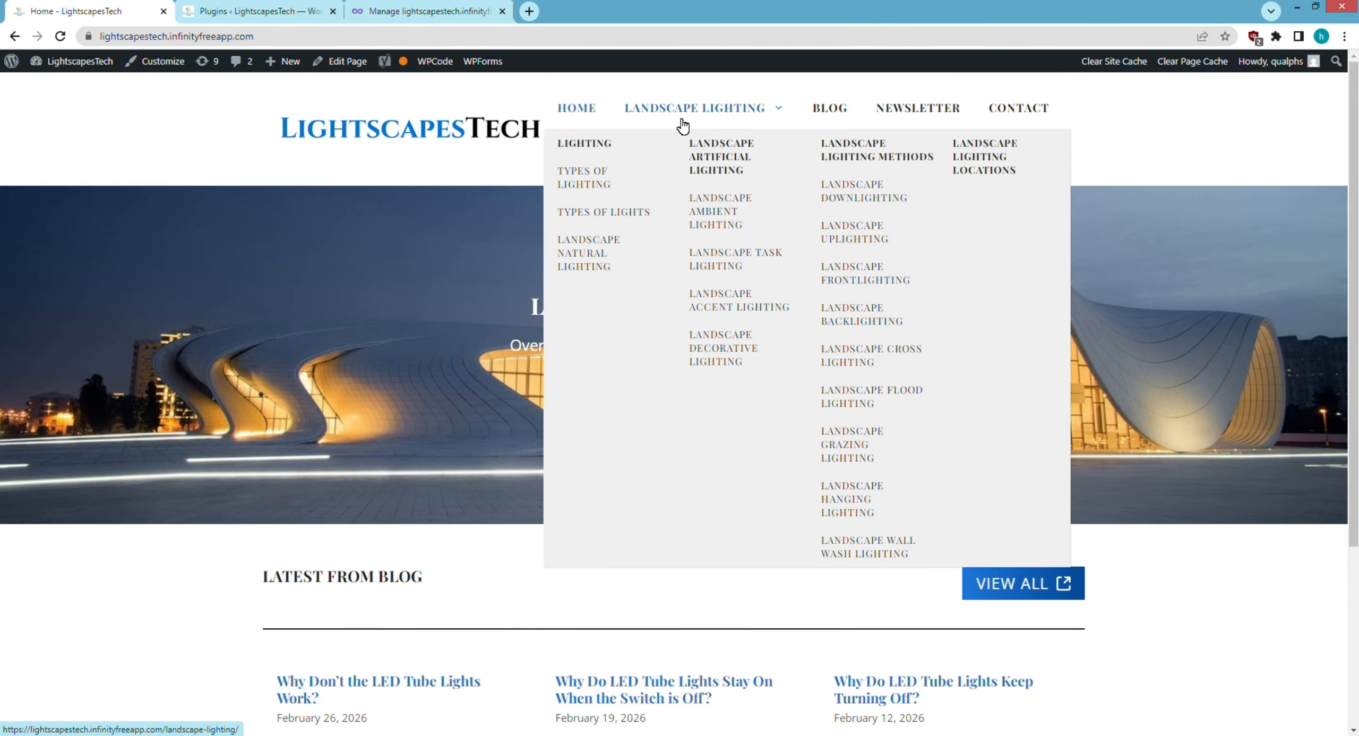
pyautogui.rightClick(579, 251)
pyautogui.click(605, 264)
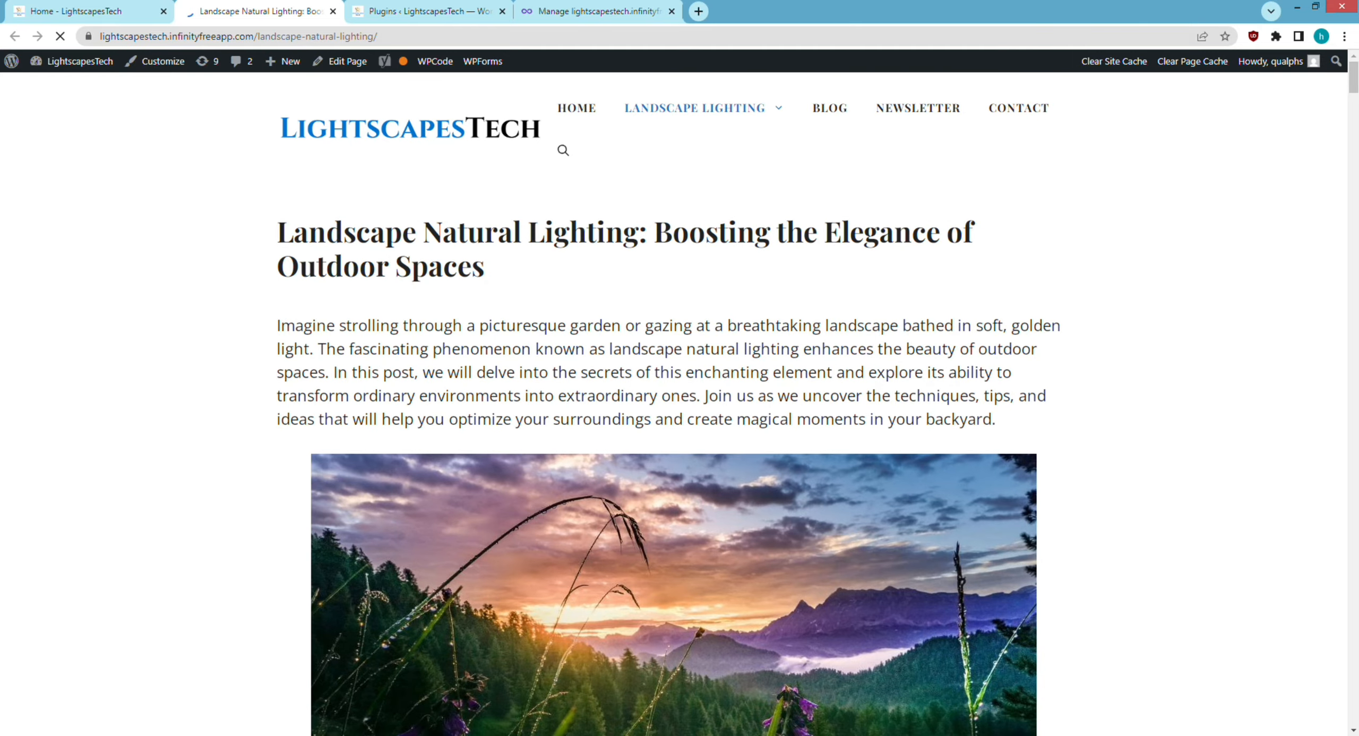
pyautogui.scroll(-10, 1070, 310)
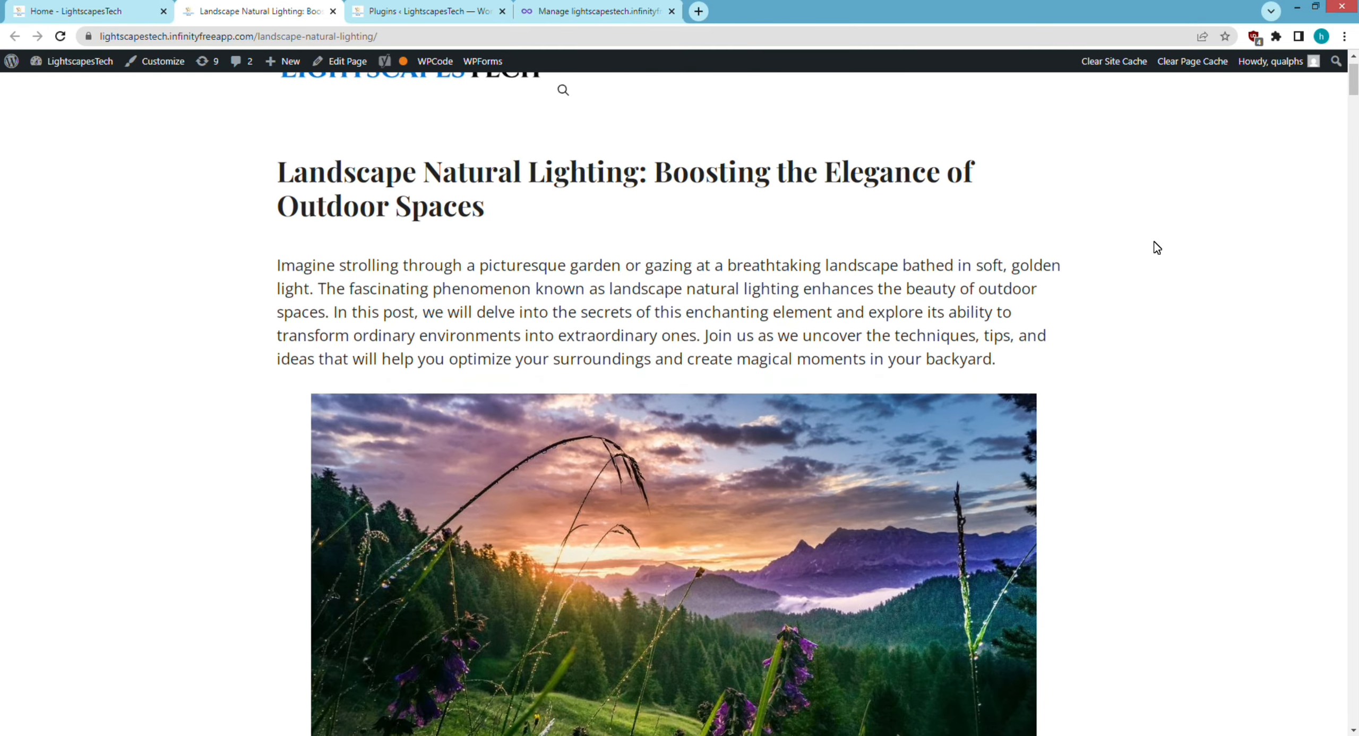
pyautogui.scroll(-12, 1145, 255)
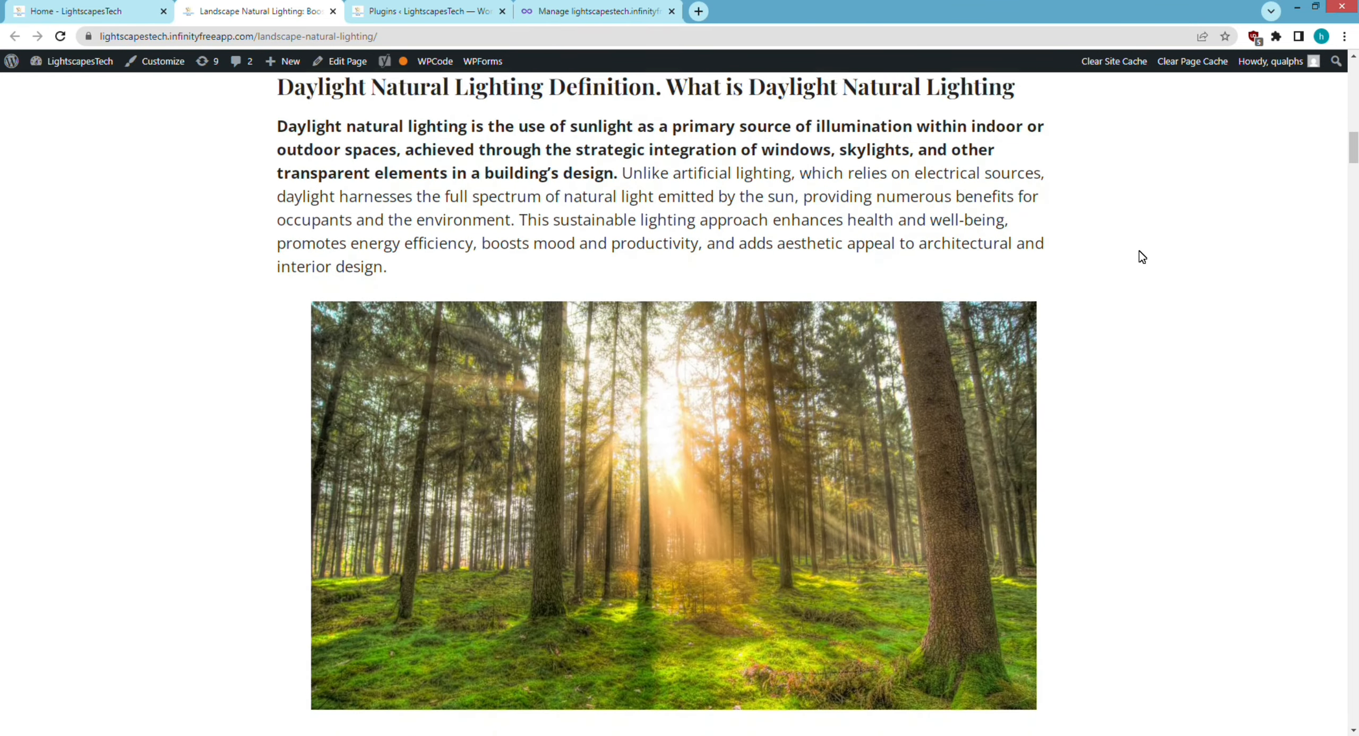
pyautogui.scroll(-12, 1142, 257)
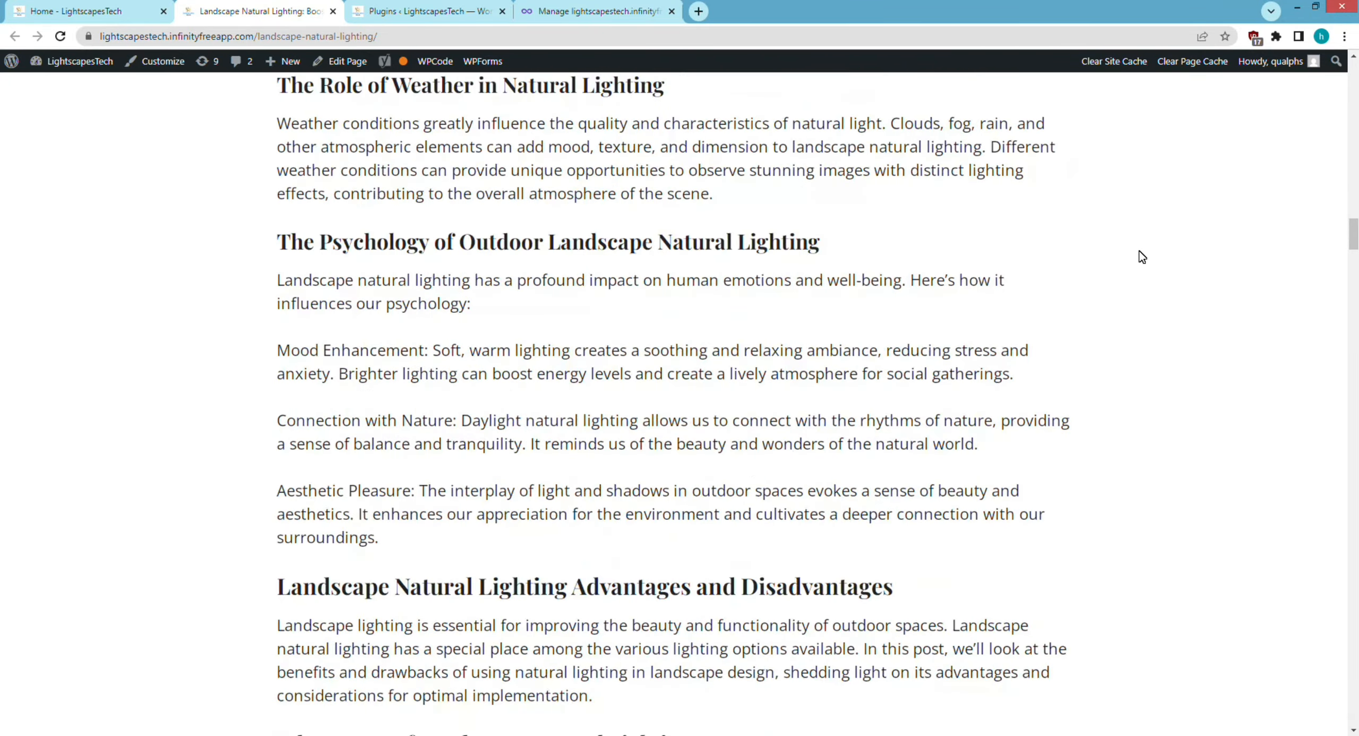
pyautogui.scroll(-12, 1138, 257)
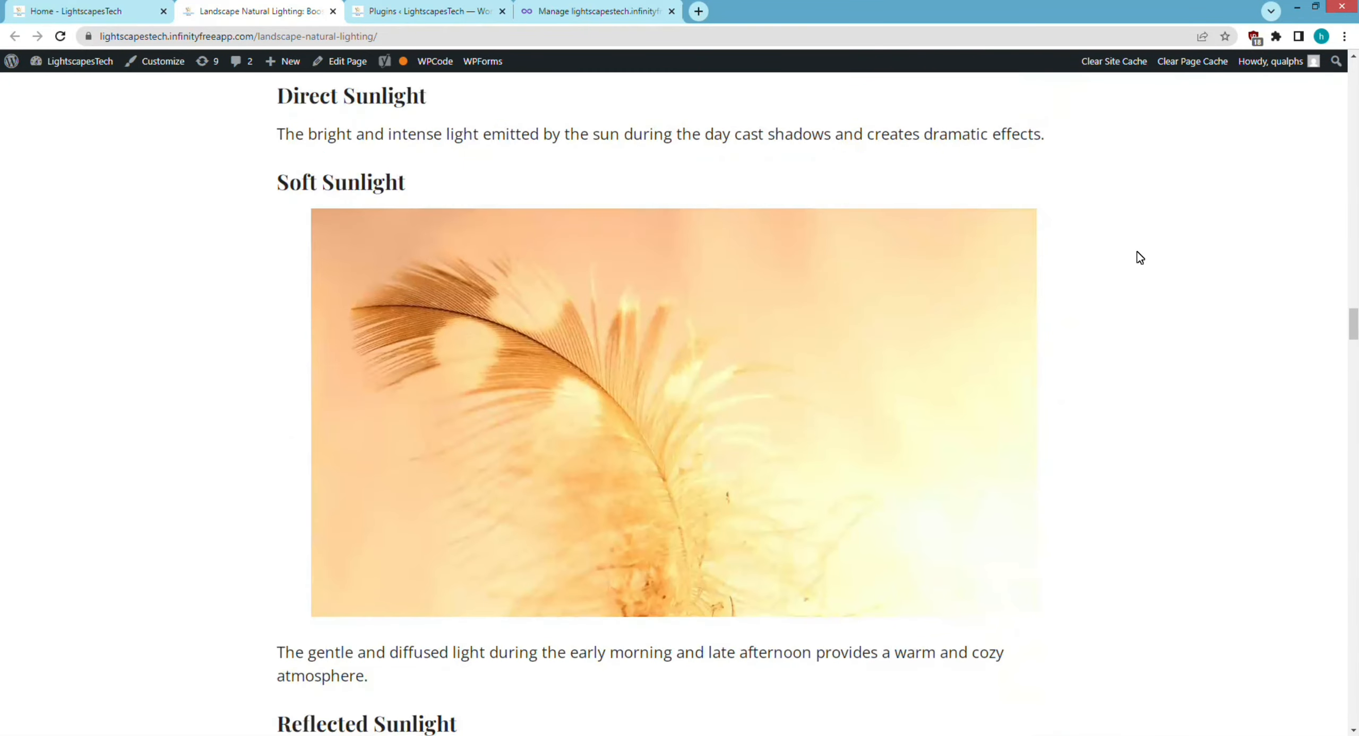
pyautogui.scroll(-12, 1137, 257)
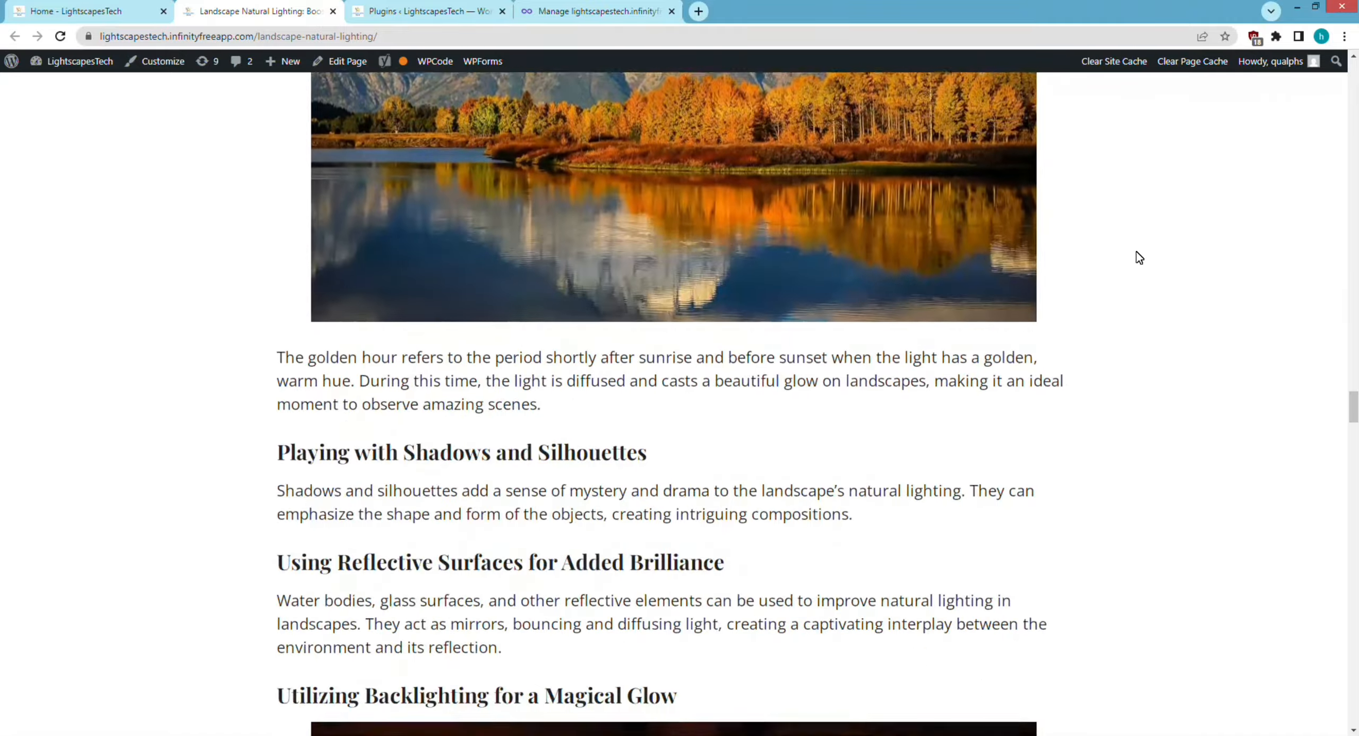
pyautogui.scroll(-15, 1136, 260)
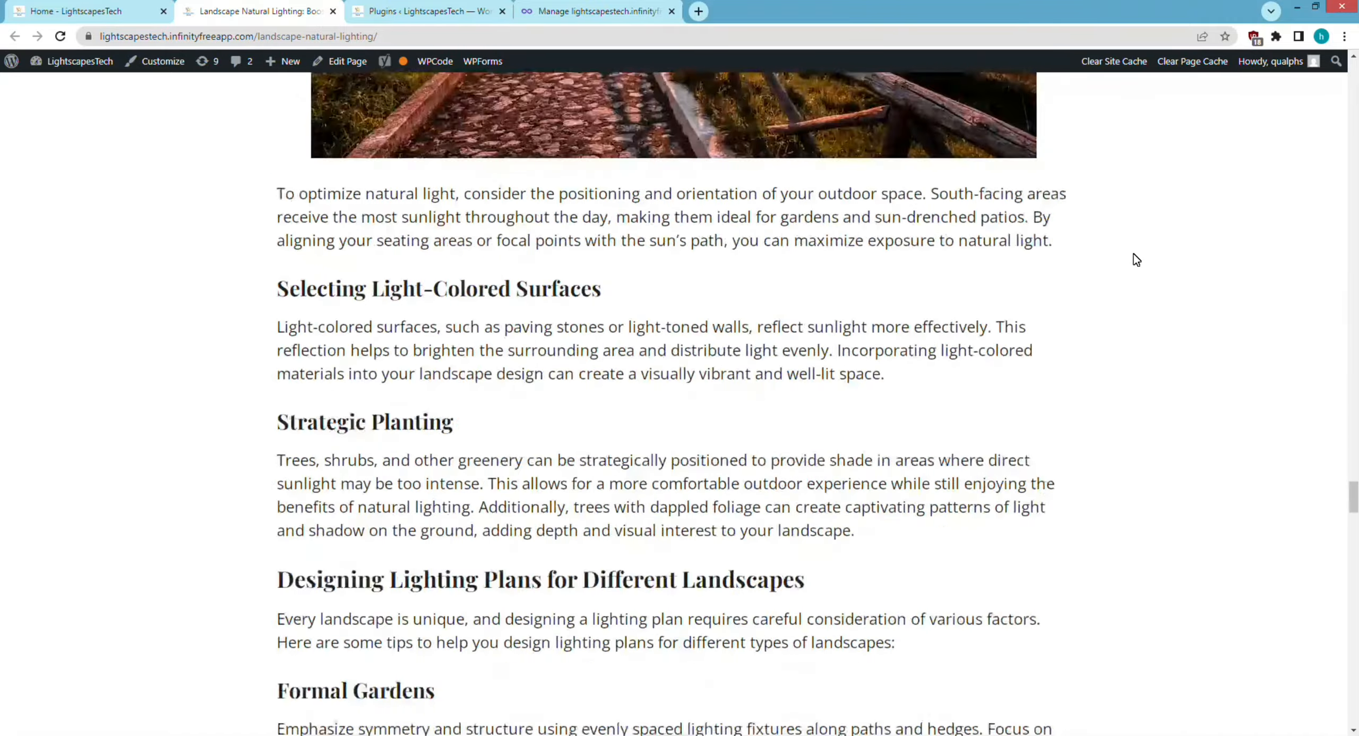
pyautogui.scroll(-15, 1136, 260)
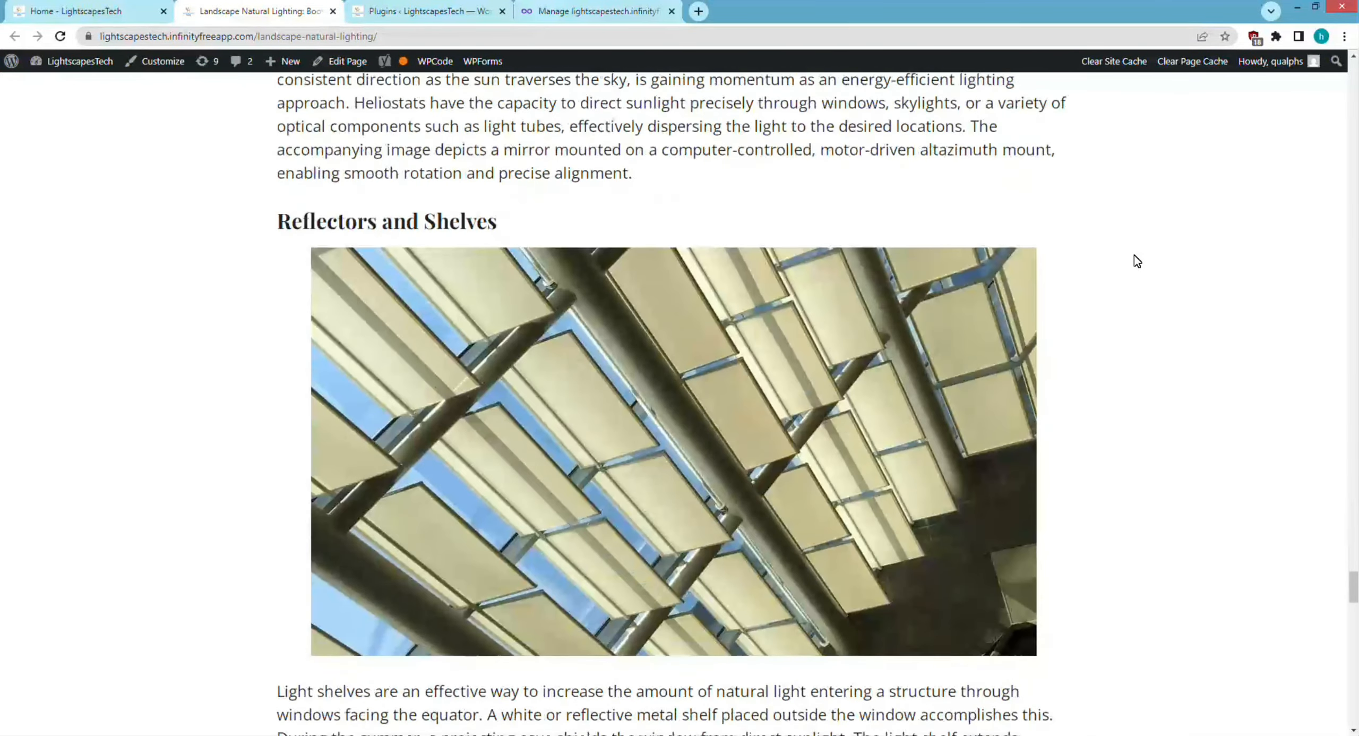
pyautogui.scroll(-12, 1136, 261)
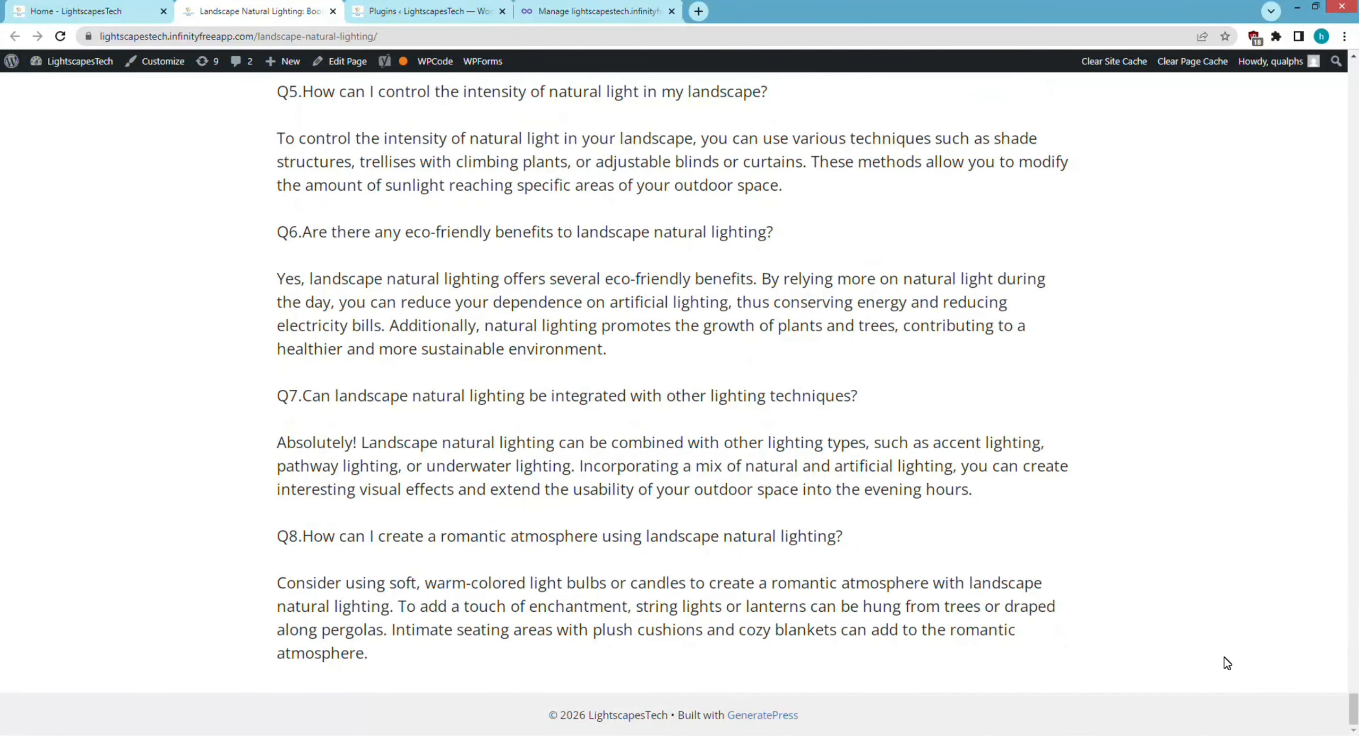
pyautogui.moveTo(1353, 707); pyautogui.dragTo(1353, 75)
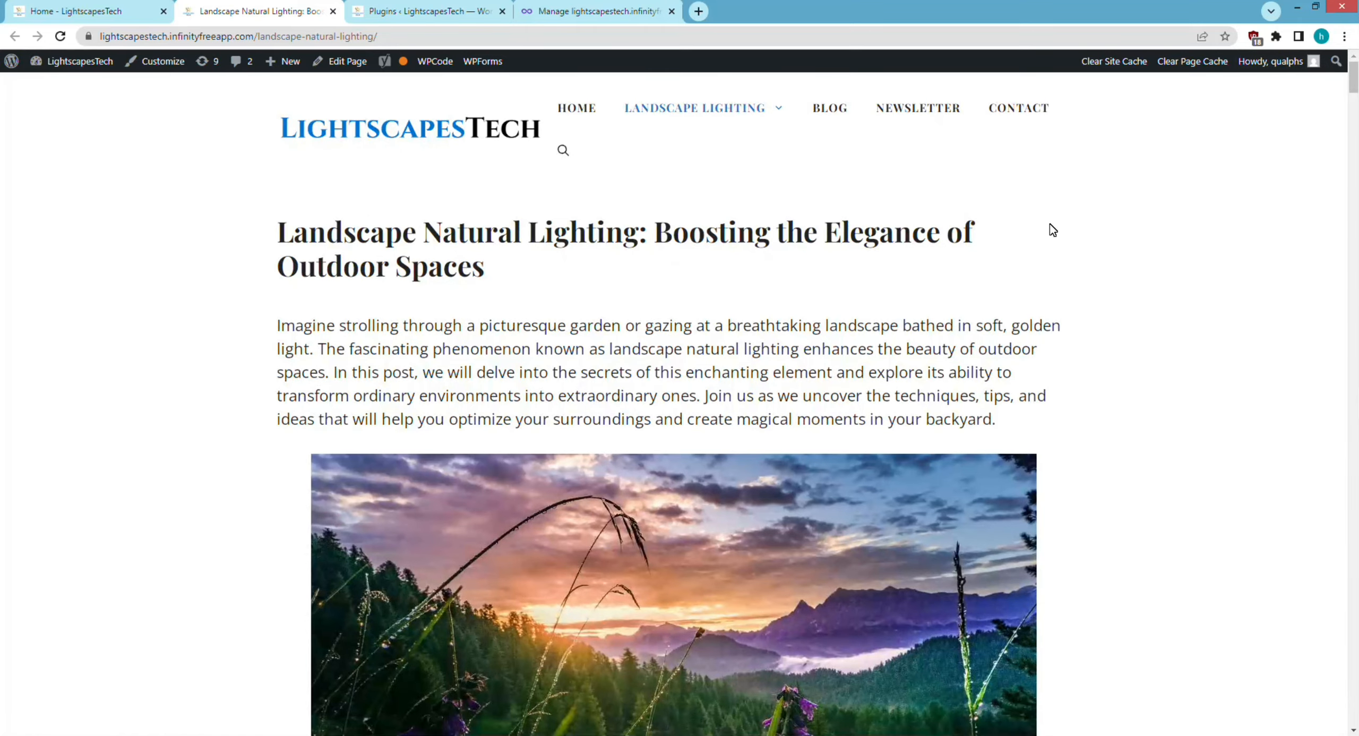
# Open the Landscape Ambient Lighting page and check that its text and images load throughout
pyautogui.moveTo(720, 108)
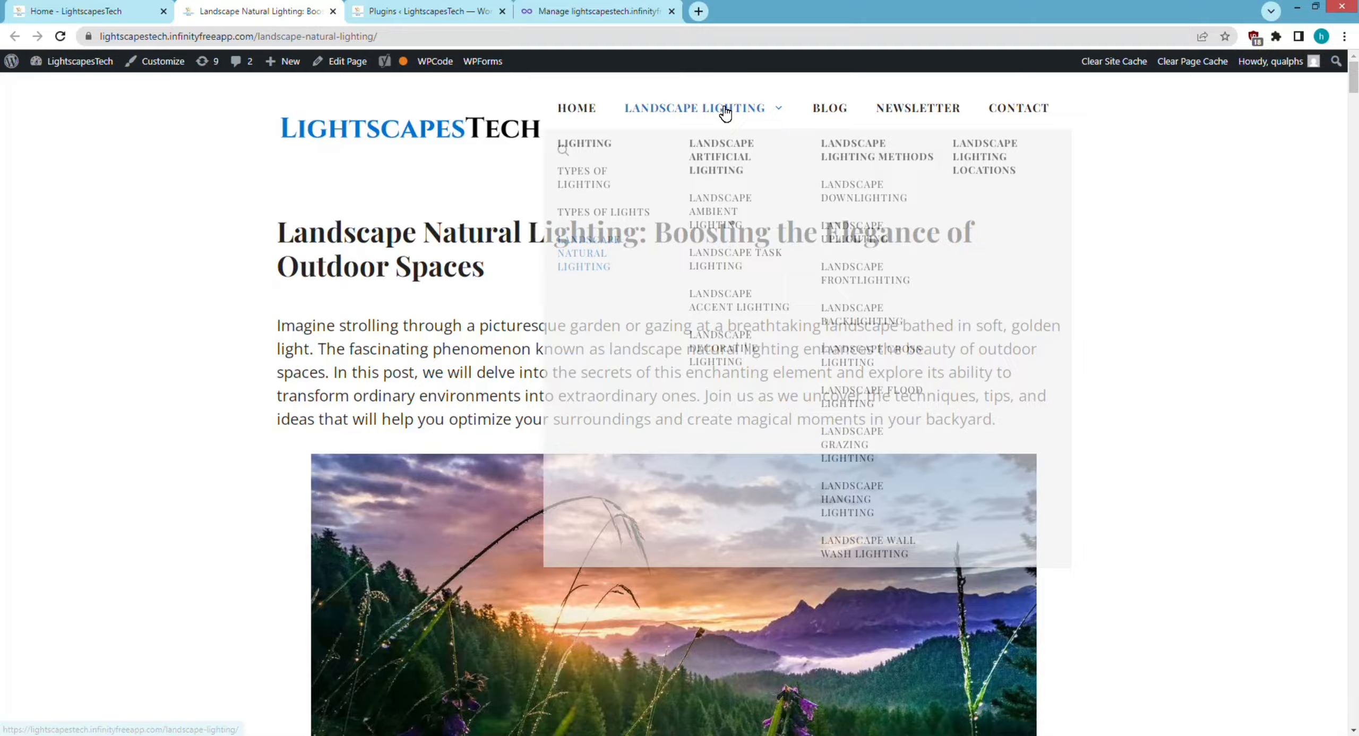
pyautogui.click(710, 221)
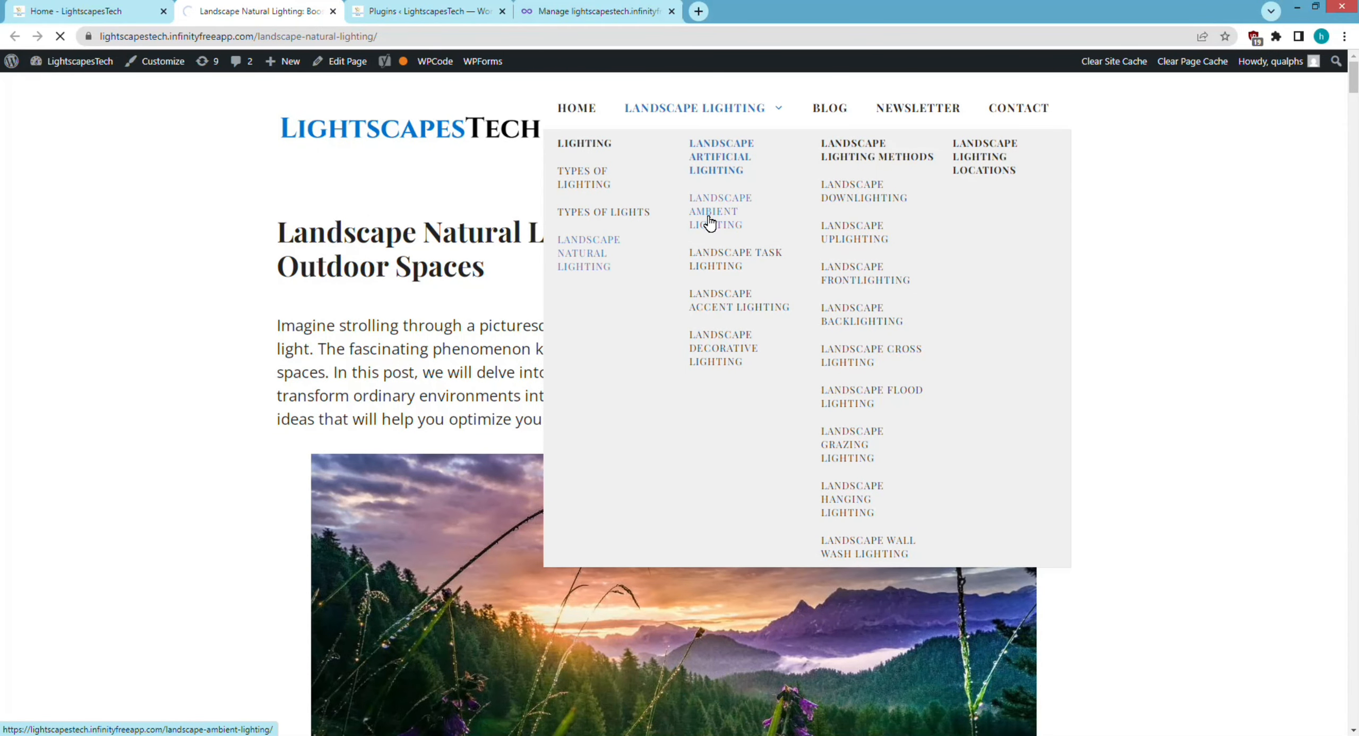
pyautogui.scroll(-8, 1189, 246)
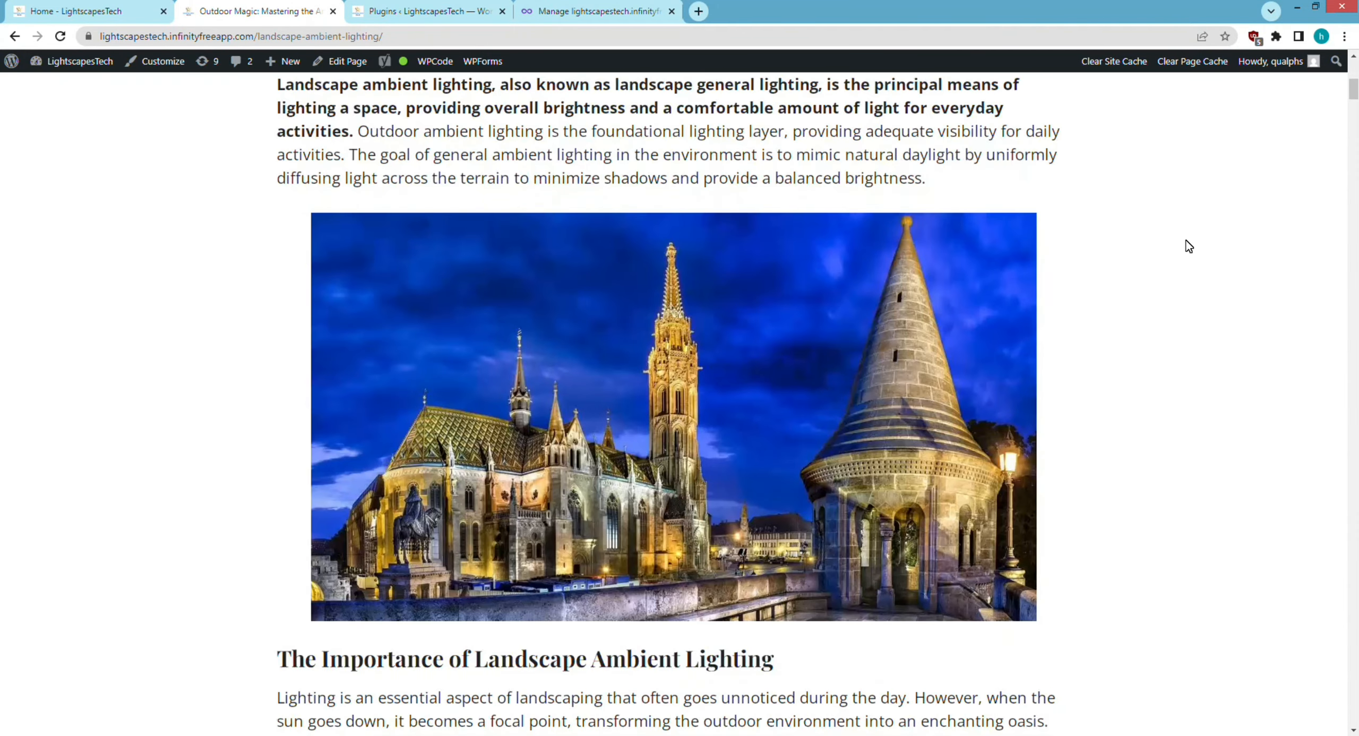
pyautogui.scroll(-20, 1189, 246)
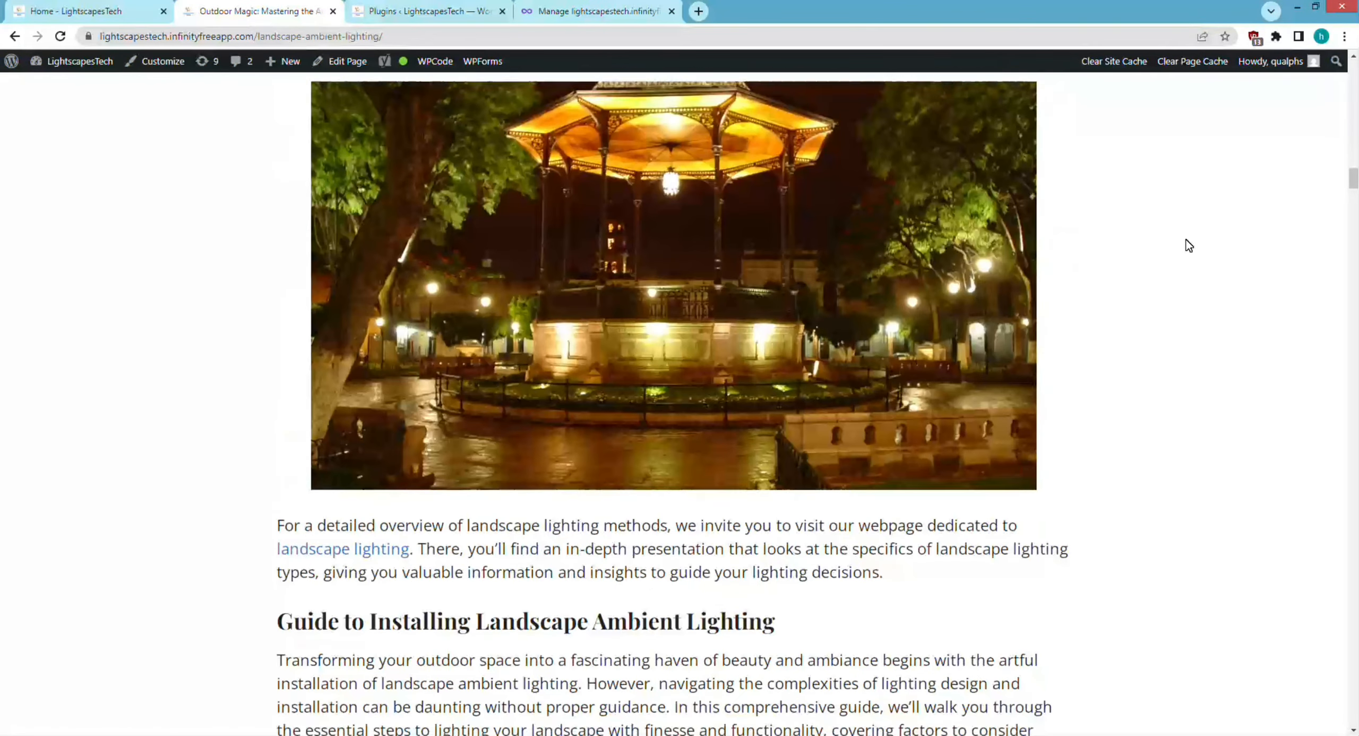
pyautogui.scroll(-20, 1189, 246)
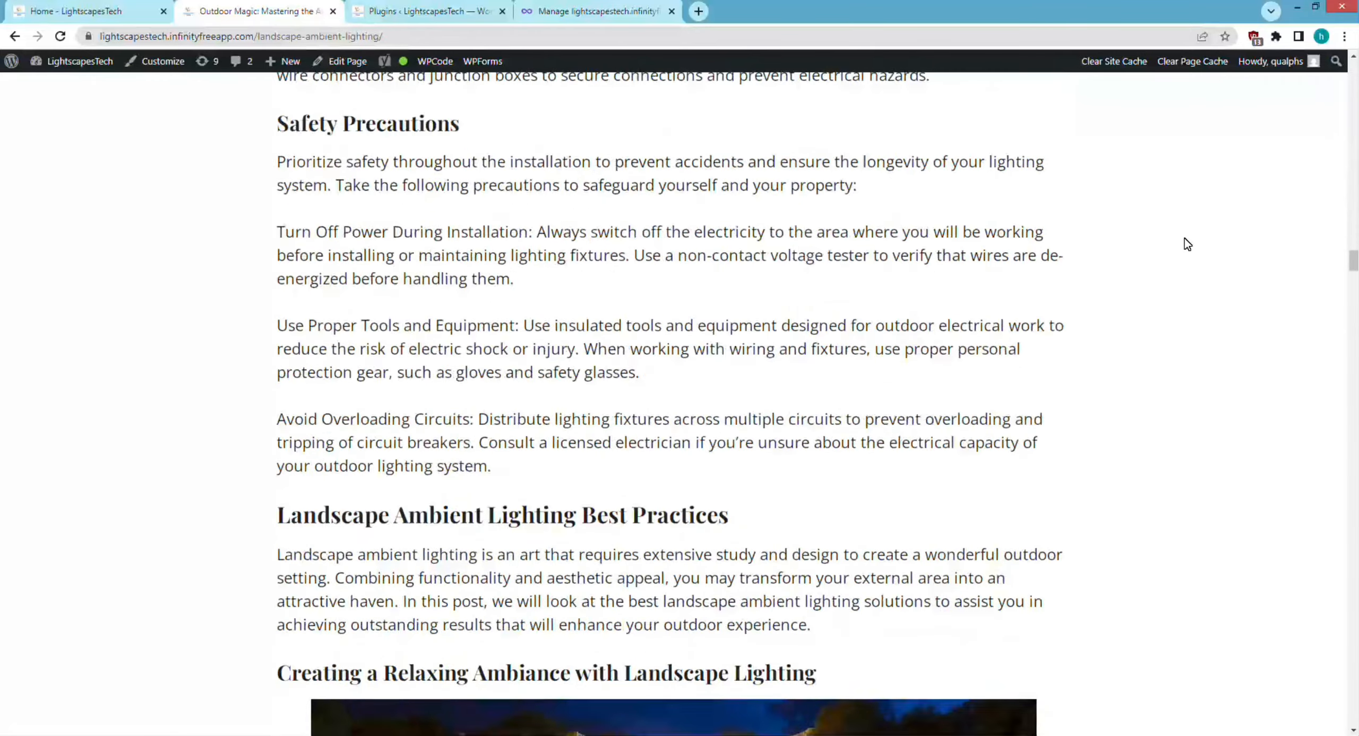
pyautogui.scroll(-20, 1187, 244)
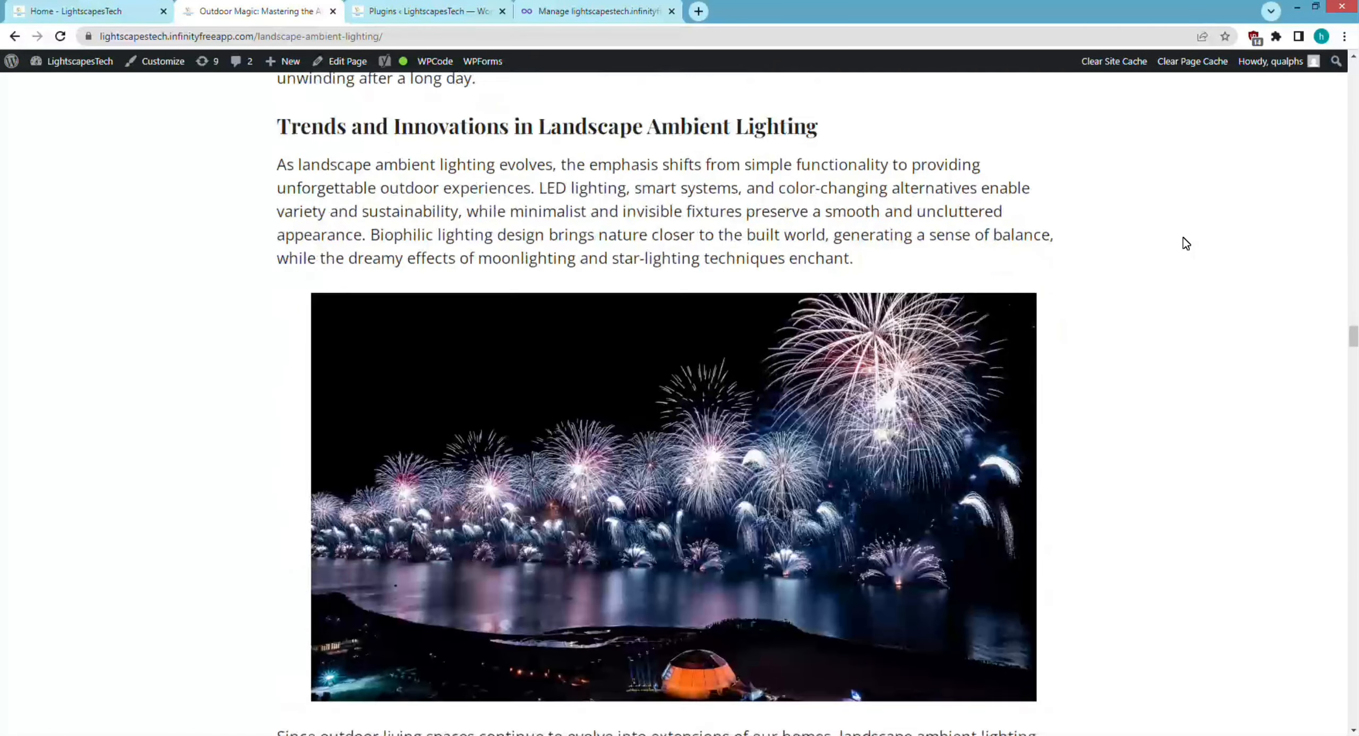
pyautogui.scroll(-20, 1187, 243)
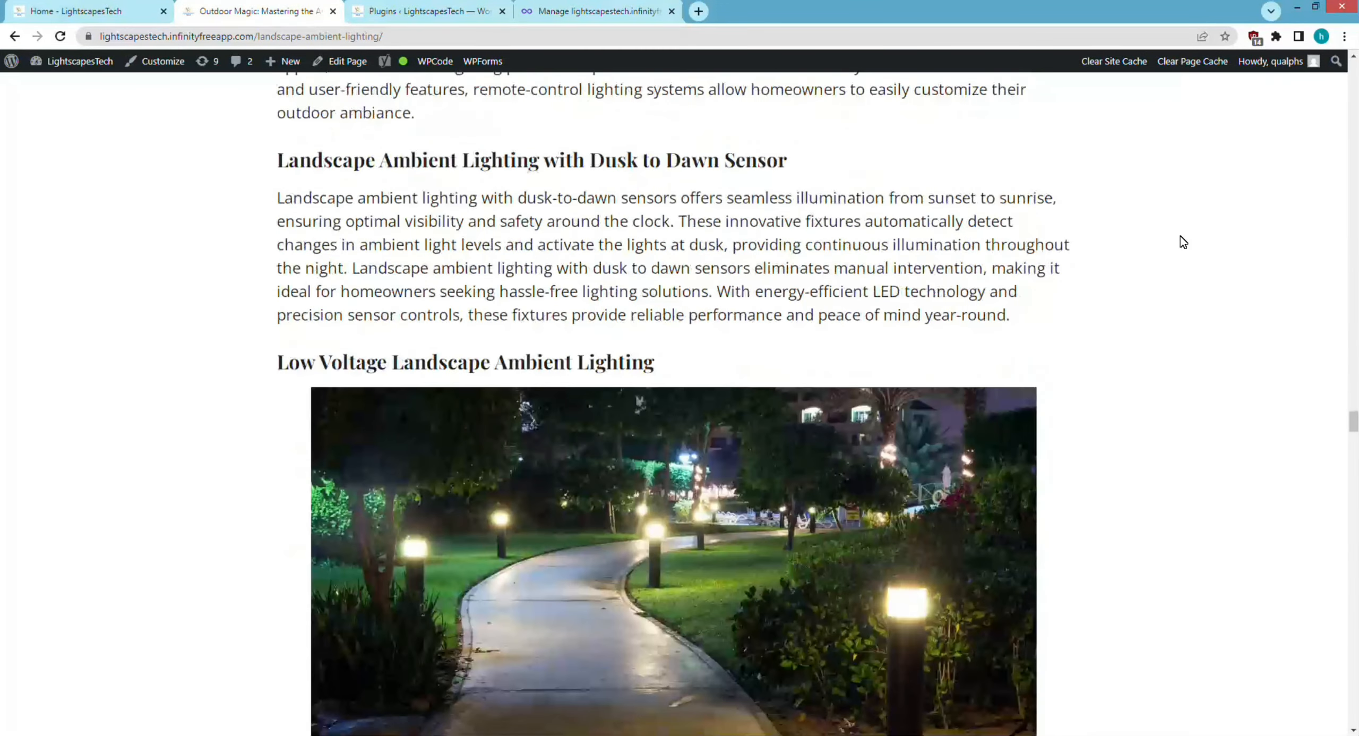
pyautogui.scroll(-20, 1183, 242)
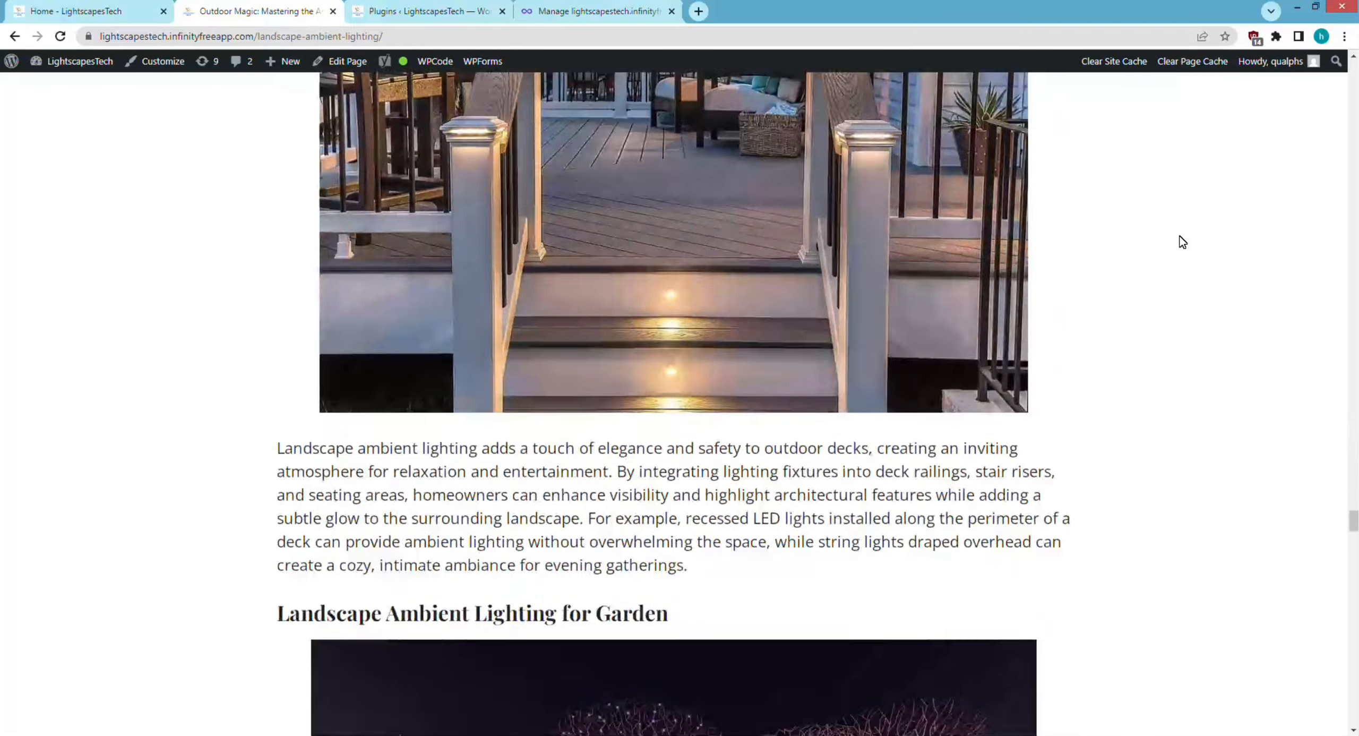
pyautogui.scroll(-20, 1182, 242)
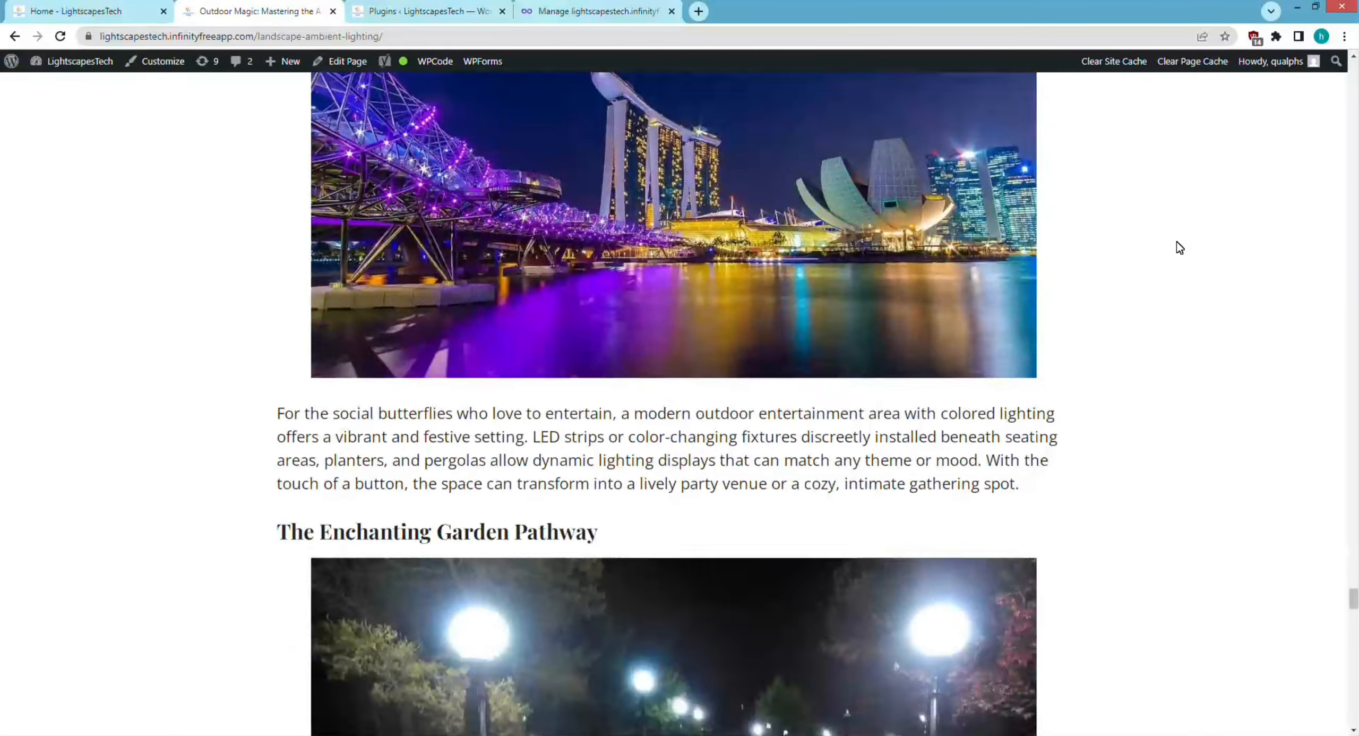
# Check the remainder of the Landscape Ambient Lighting page through its FAQs and footer, and return to the page's beginning
pyautogui.scroll(-20, 1179, 248)
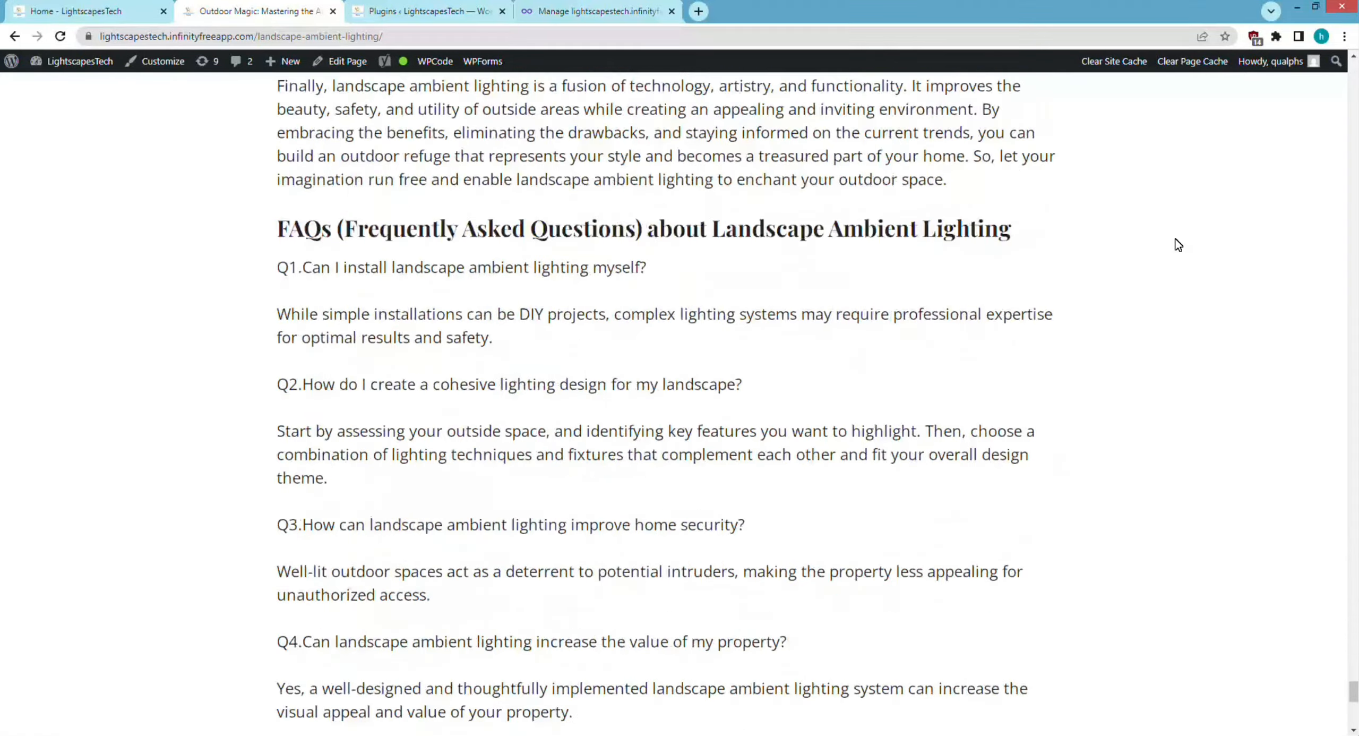
pyautogui.scroll(-10, 1176, 243)
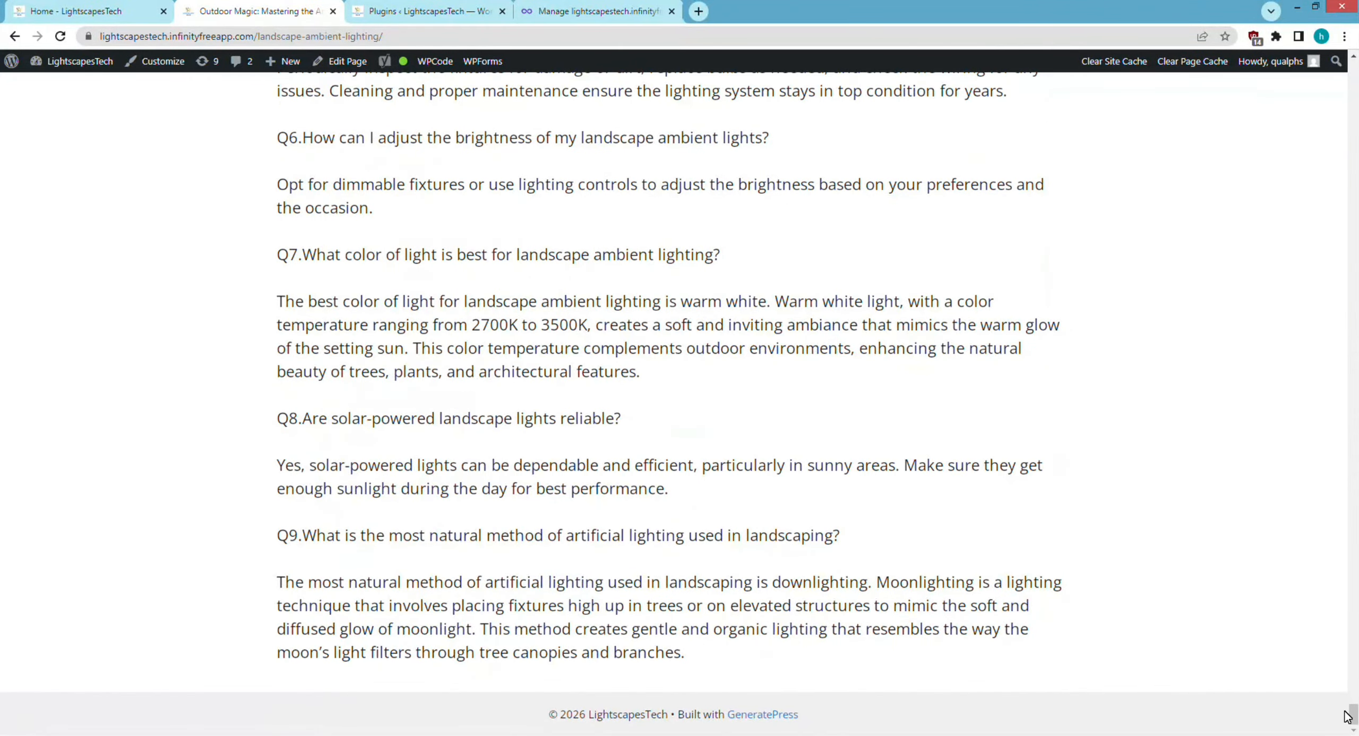
pyautogui.moveTo(1348, 714); pyautogui.dragTo(1352, 80)
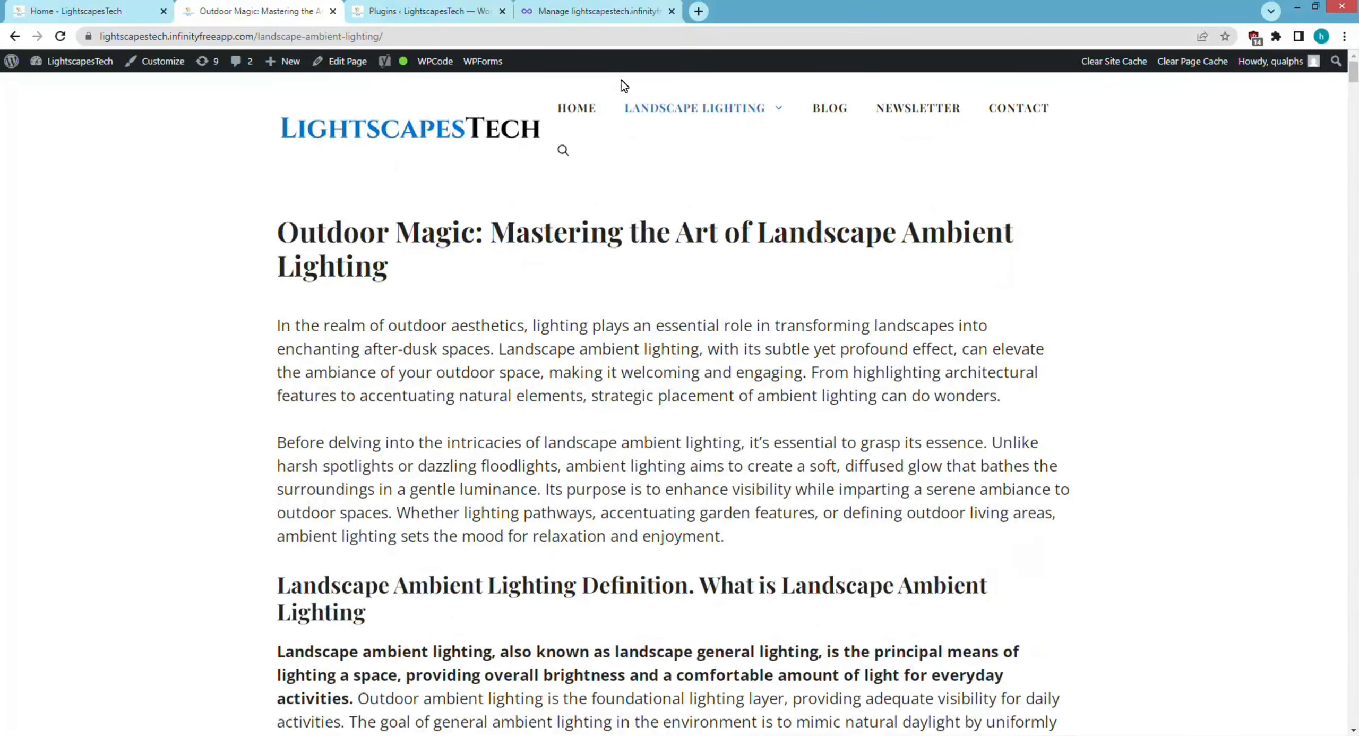
# Open the Landscape Frontlighting page and check its text and images down to the footer, ending back at the page heading
pyautogui.moveTo(667, 109)
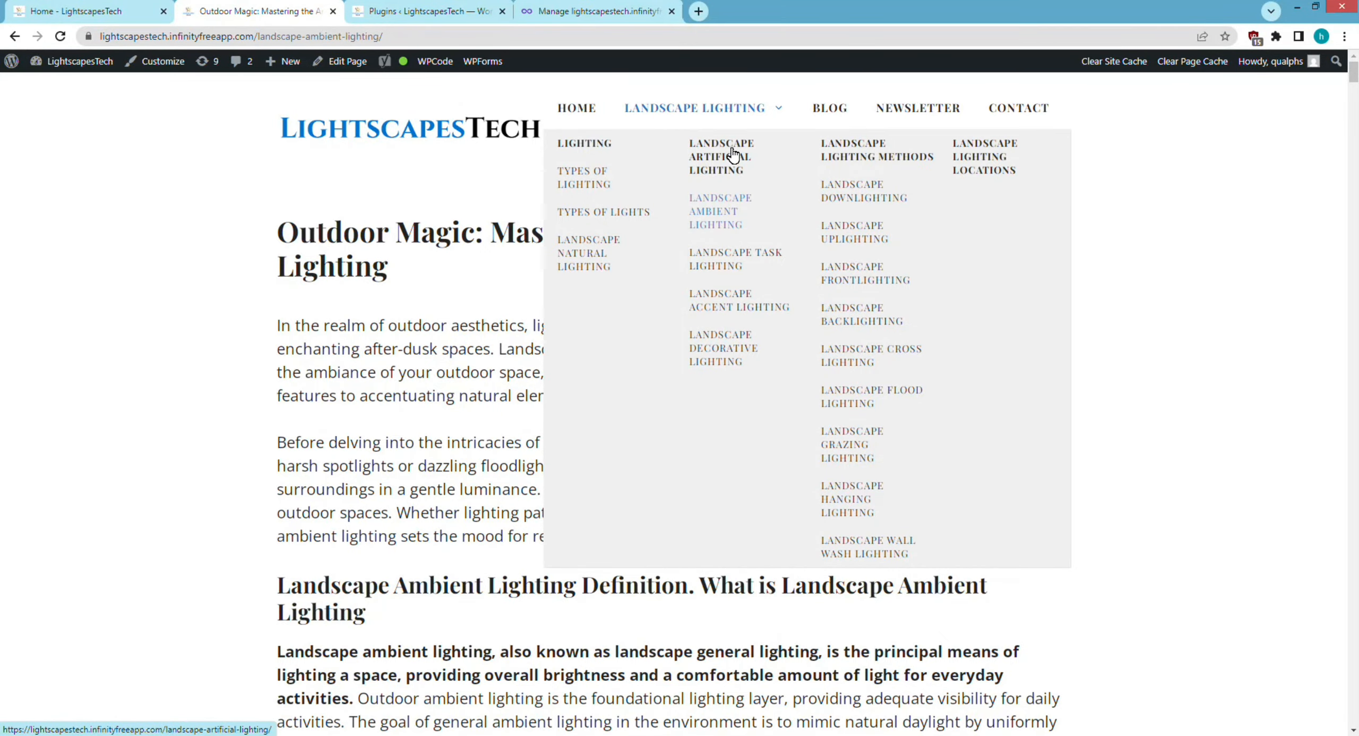
pyautogui.click(849, 273)
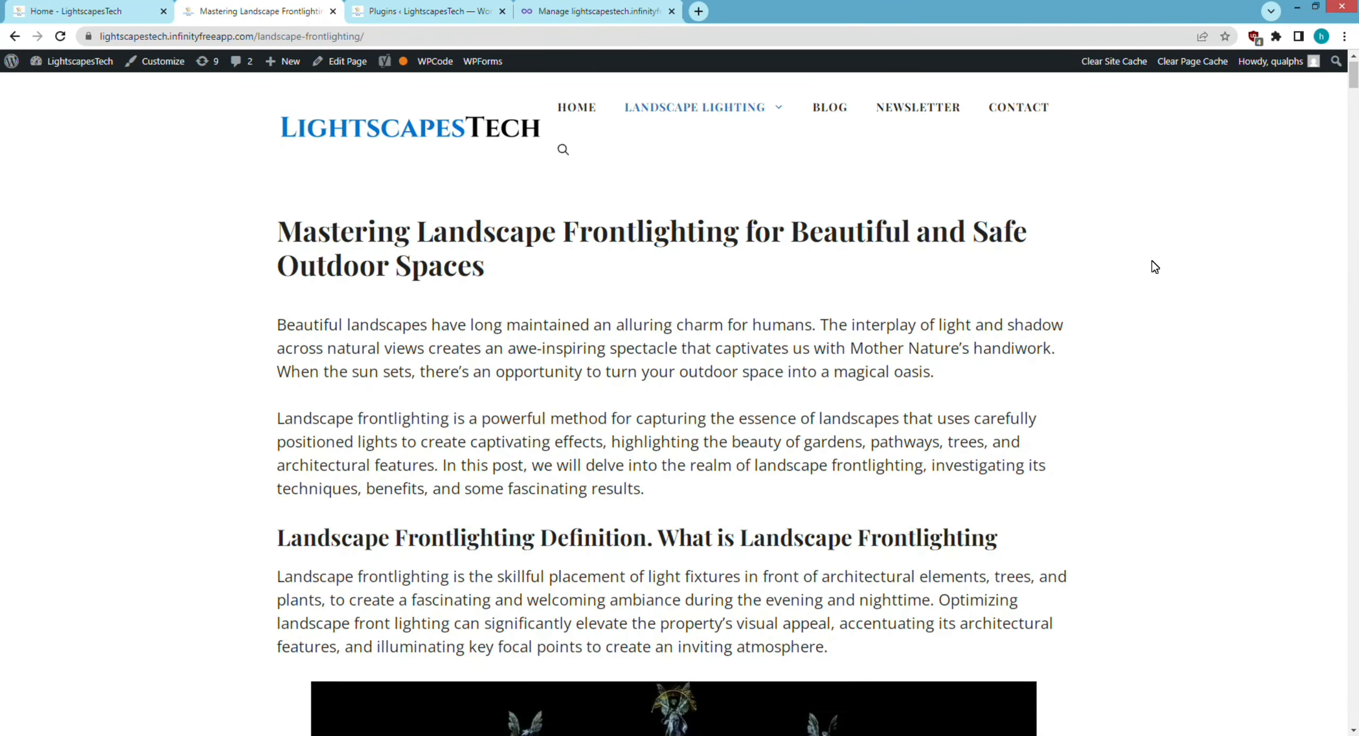
pyautogui.scroll(-20, 1151, 261)
pyautogui.scroll(-20, 1146, 263)
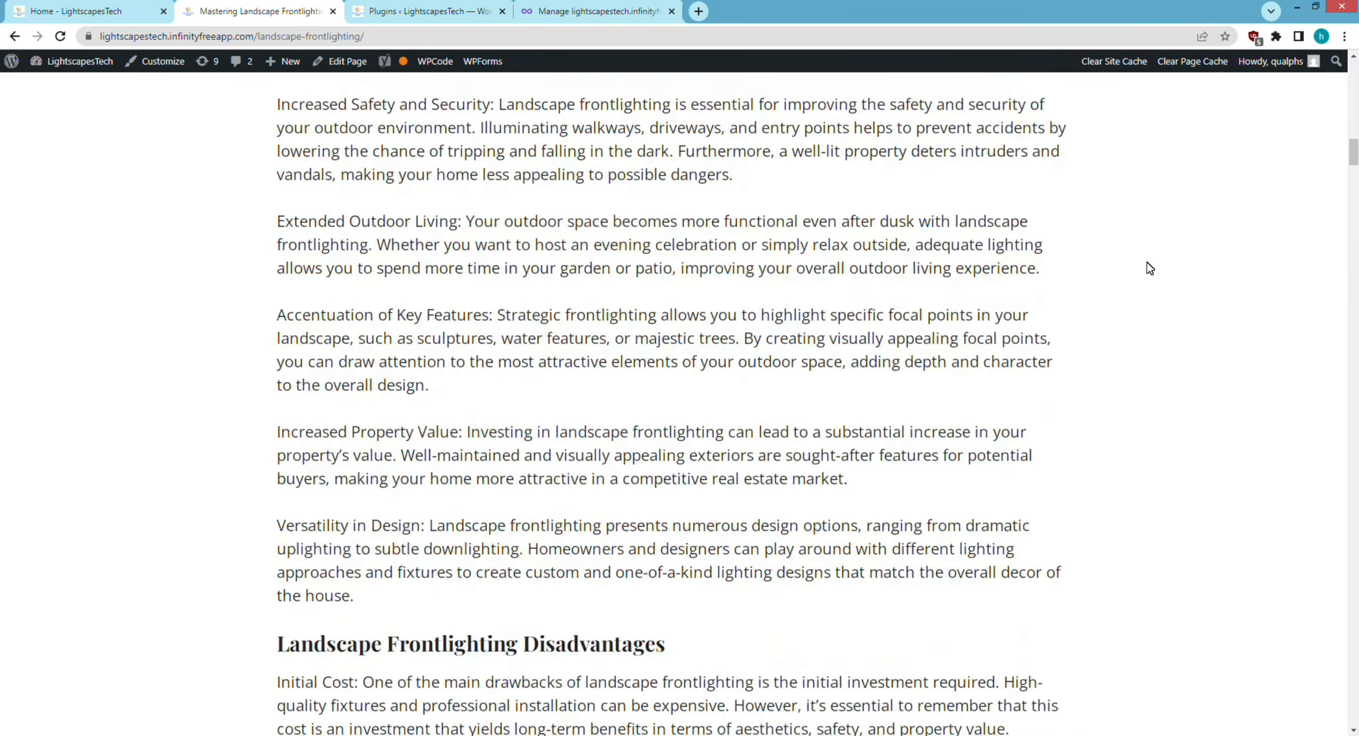
pyautogui.scroll(-20, 1147, 263)
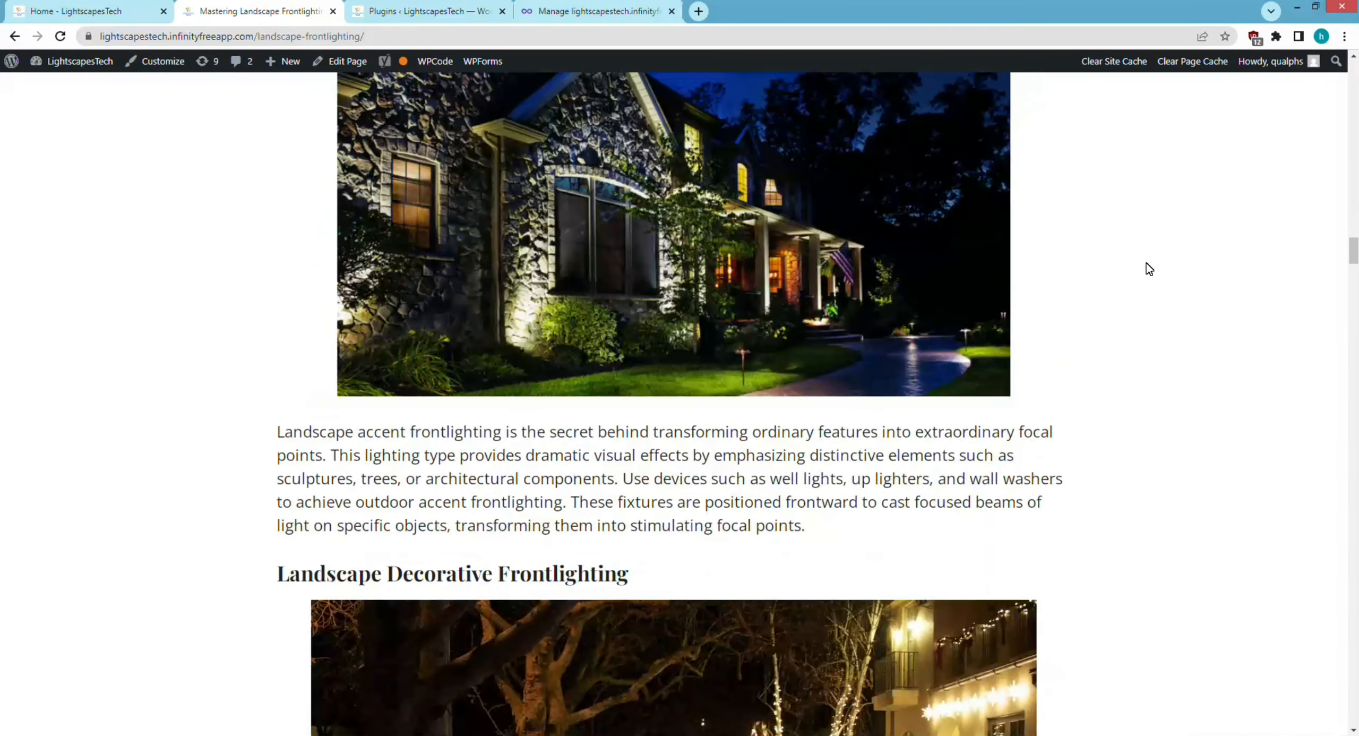
pyautogui.scroll(-20, 1162, 279)
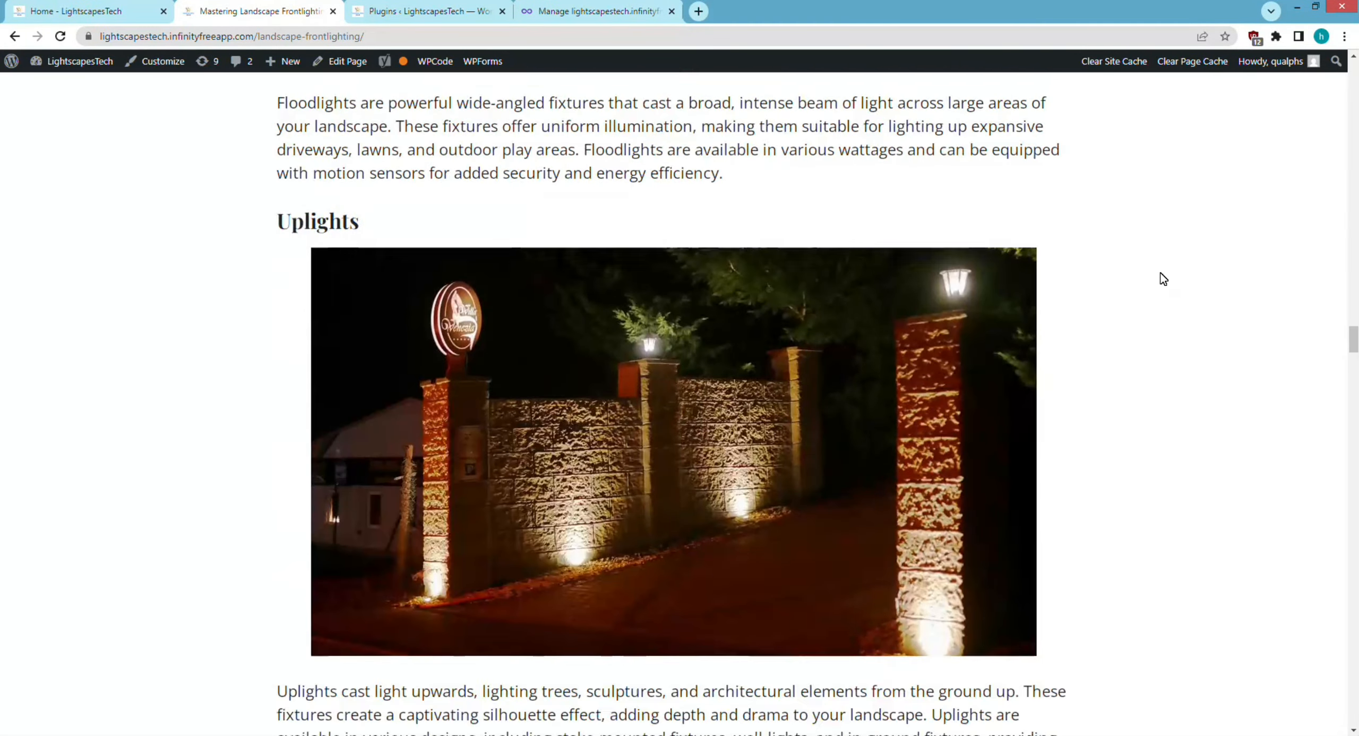
pyautogui.scroll(-20, 1162, 279)
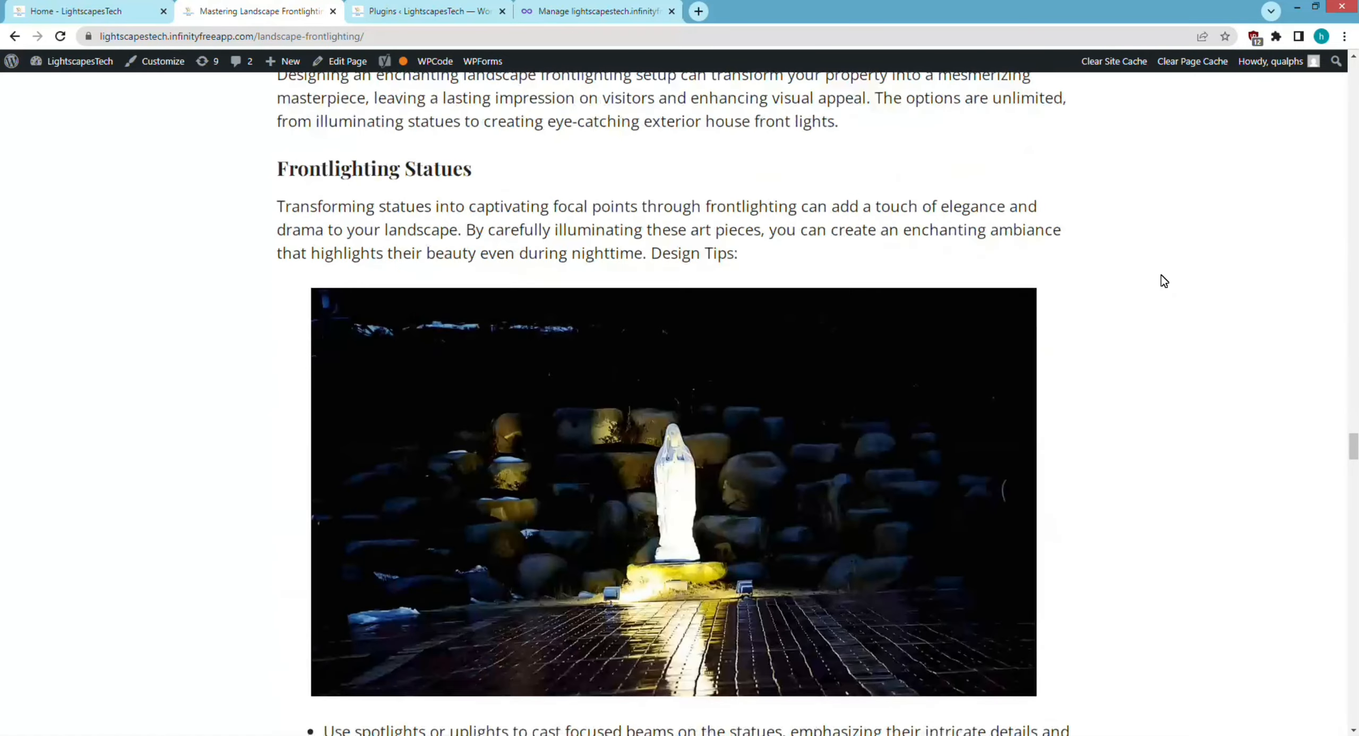
pyautogui.scroll(-20, 1163, 281)
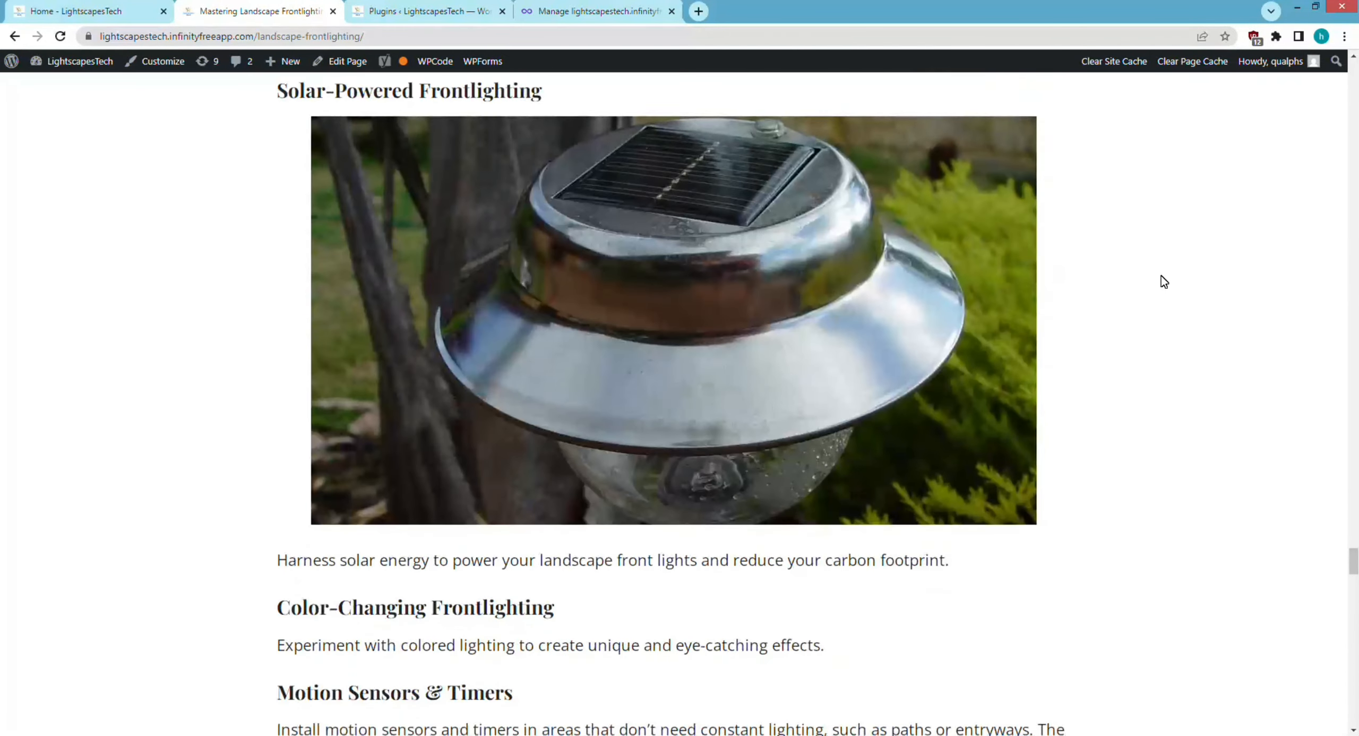
pyautogui.scroll(-20, 1165, 283)
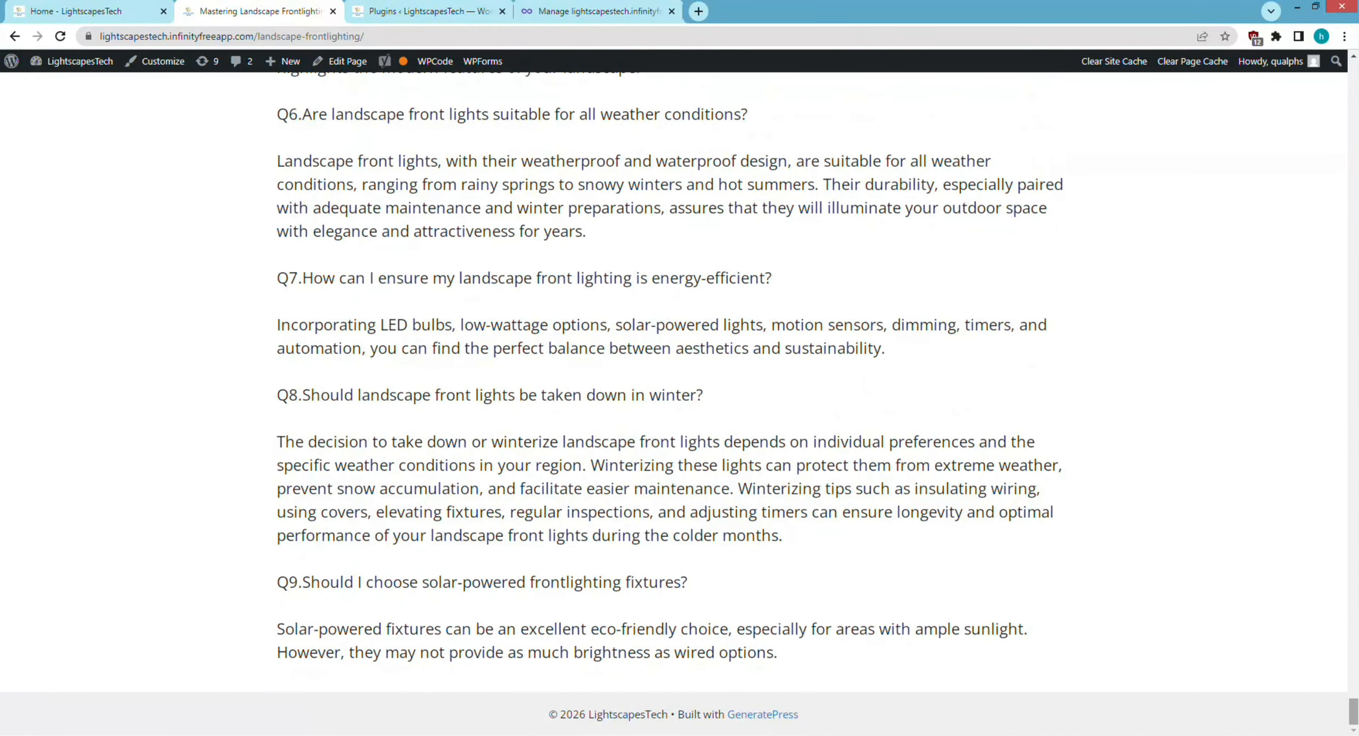
pyautogui.moveTo(1353, 710); pyautogui.dragTo(1350, 61)
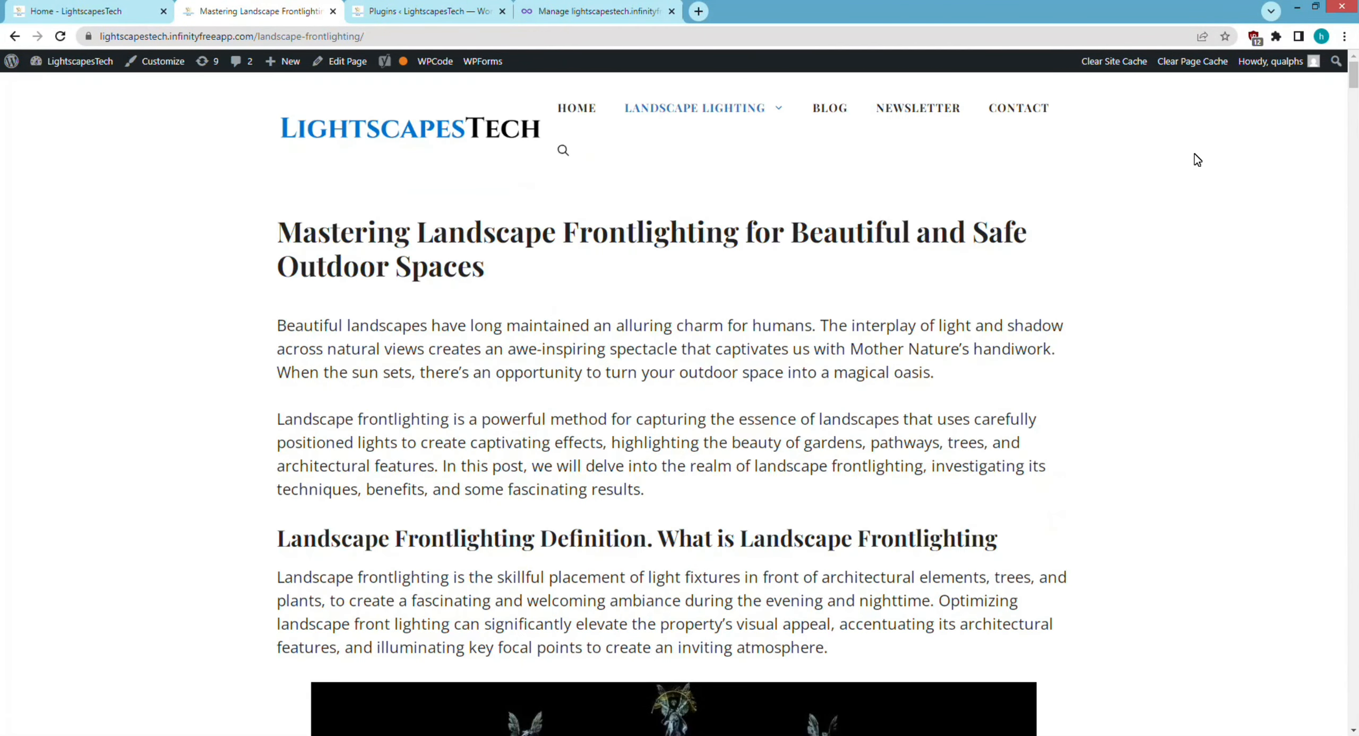